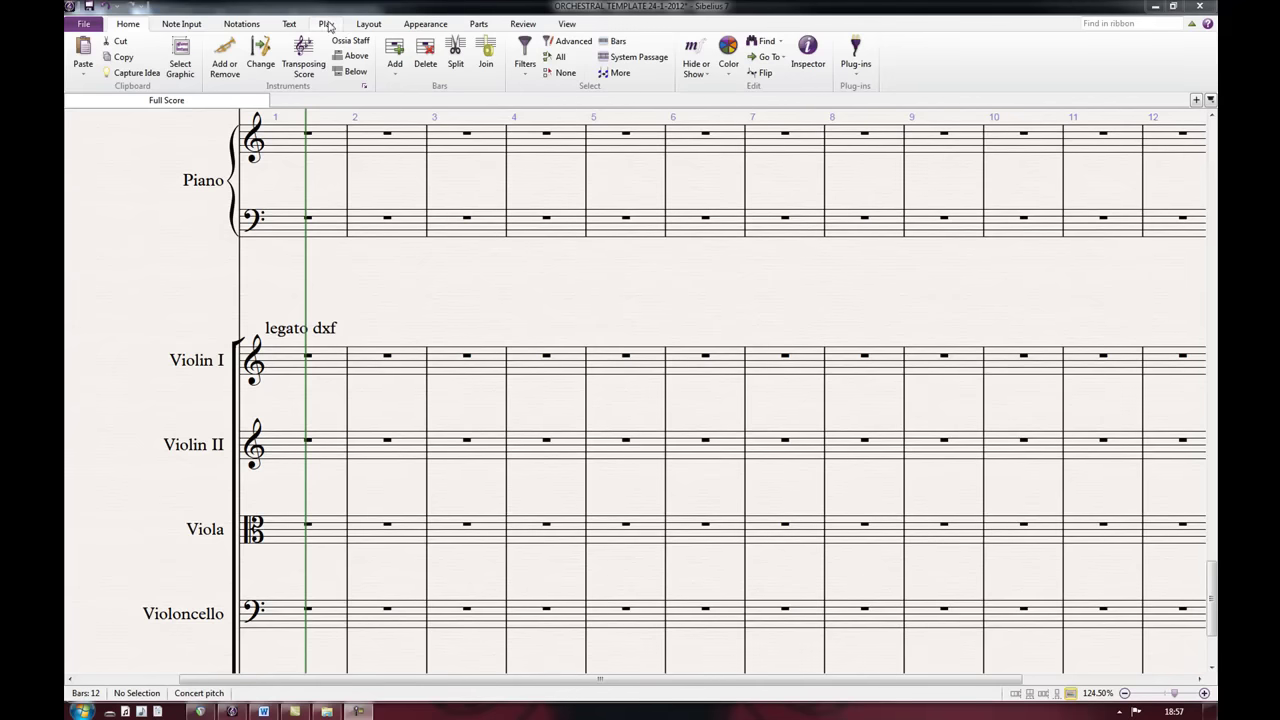
Step: Switch the ribbon to the Note Input tab
{"action": "left_click", "coordinate": [175, 25]}
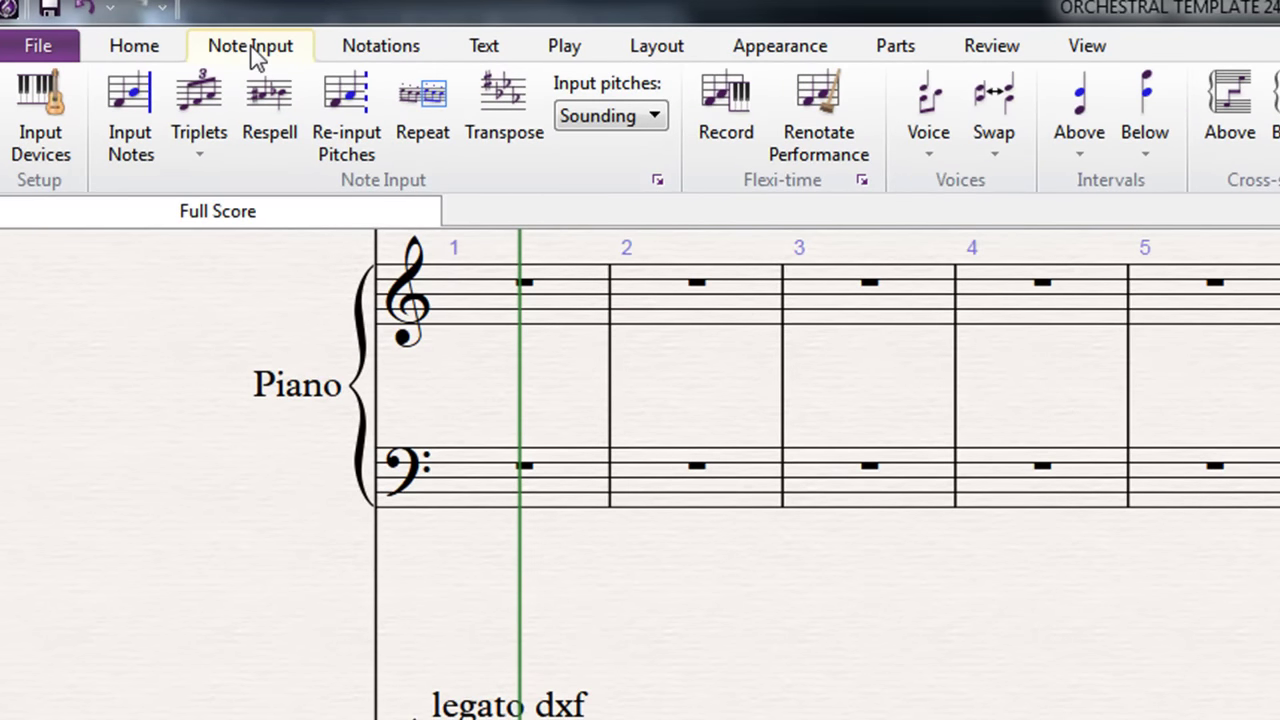
{"action": "left_click", "coordinate": [60, 135]}
{"action": "left_click", "coordinate": [66, 48]}
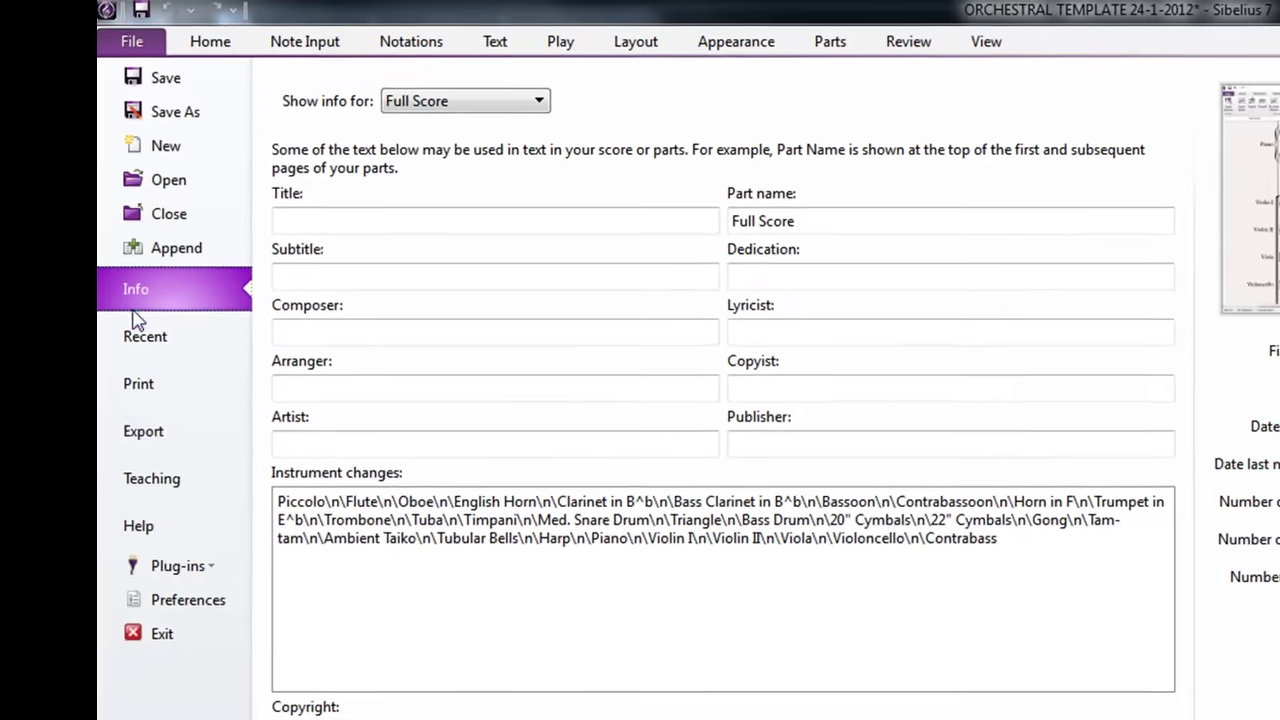
{"action": "left_click", "coordinate": [150, 599]}
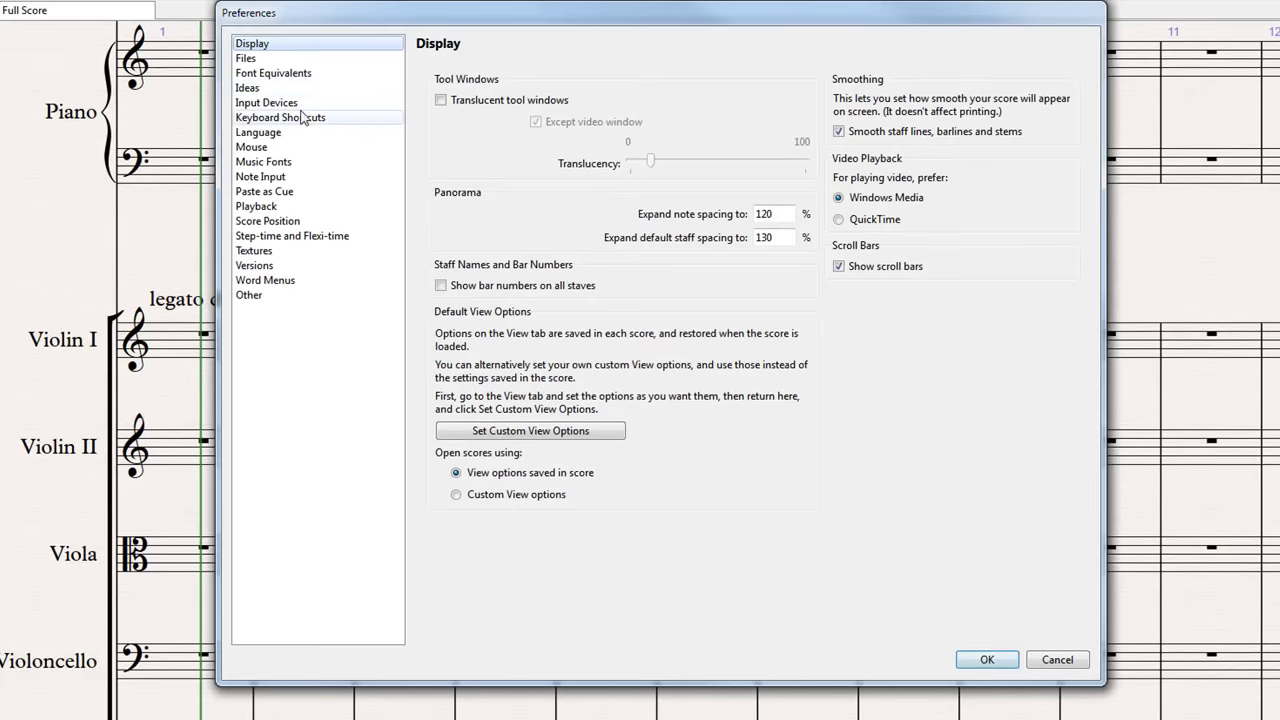
{"action": "left_click", "coordinate": [316, 130]}
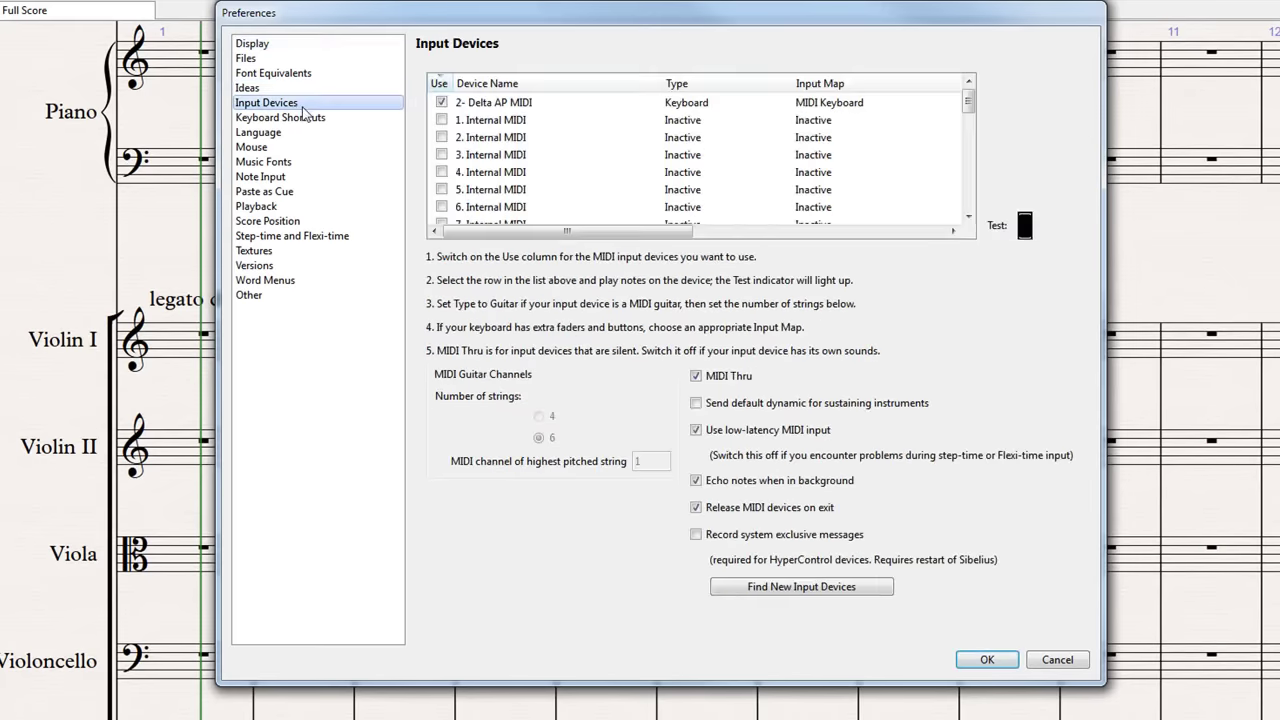
{"action": "left_click_drag", "start_coordinate": [958, 103], "coordinate": [964, 198]}
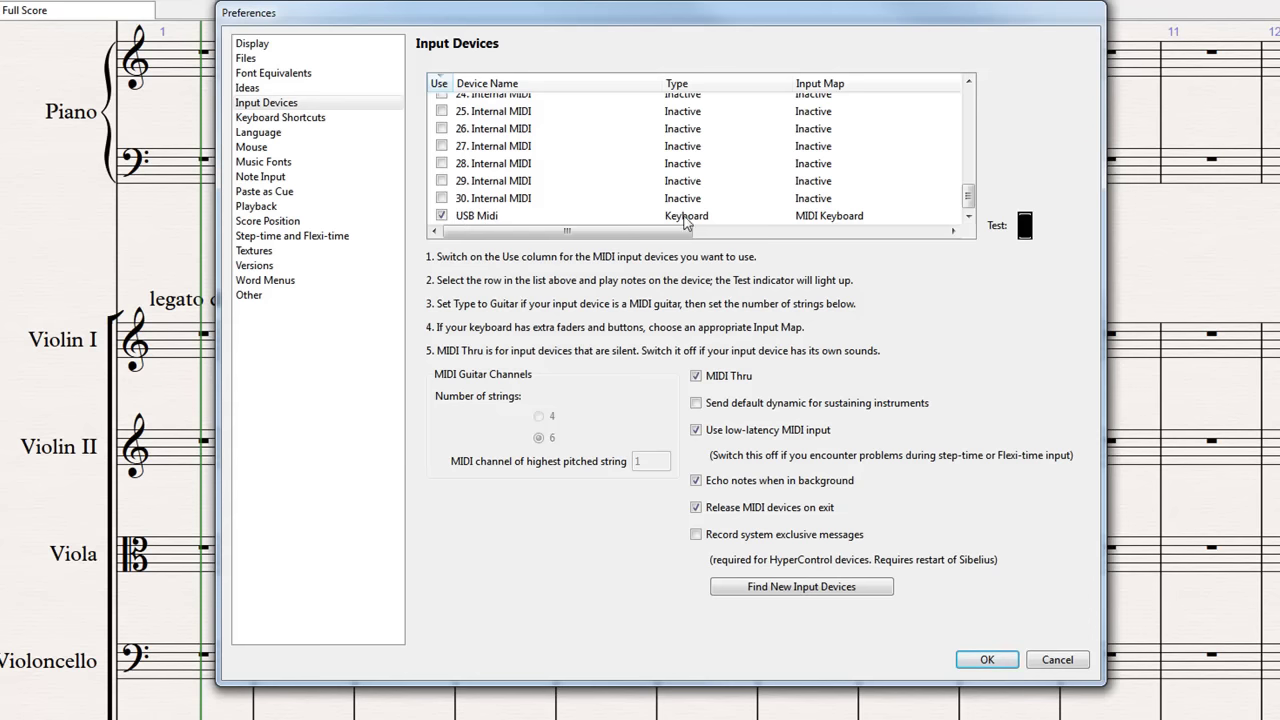
{"action": "left_click_drag", "start_coordinate": [968, 207], "coordinate": [970, 100]}
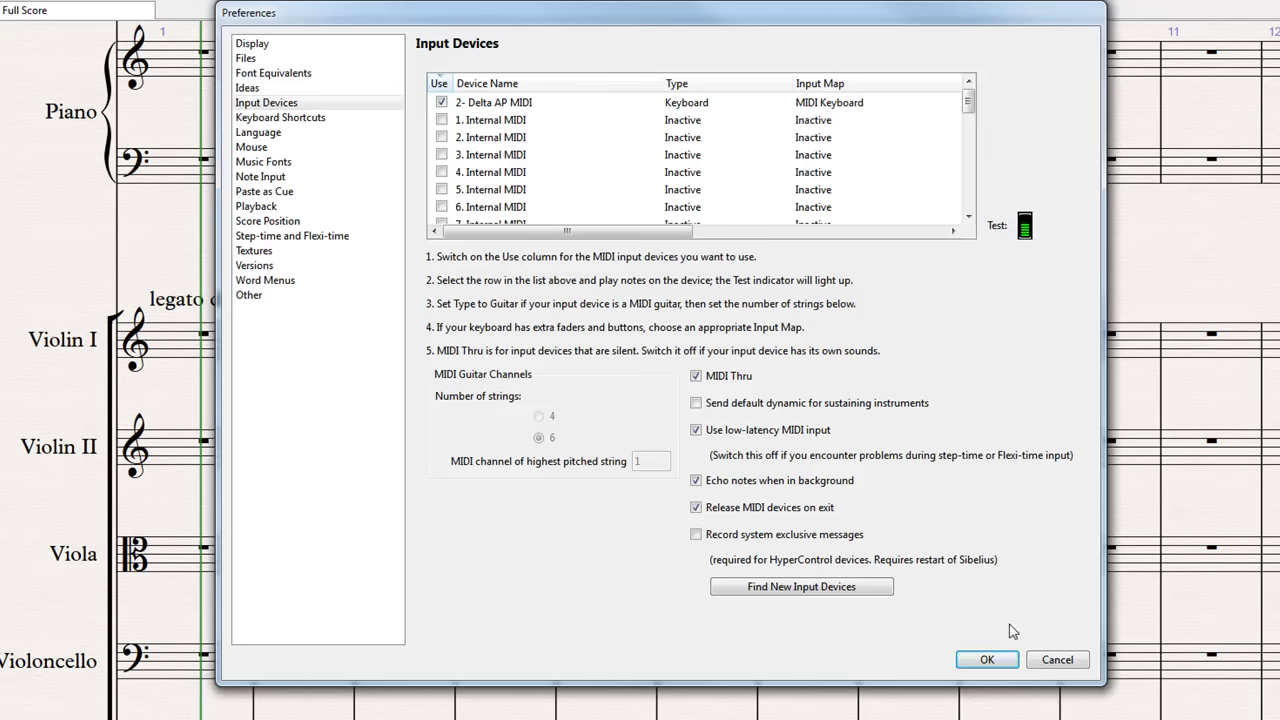
{"action": "left_click", "coordinate": [987, 659]}
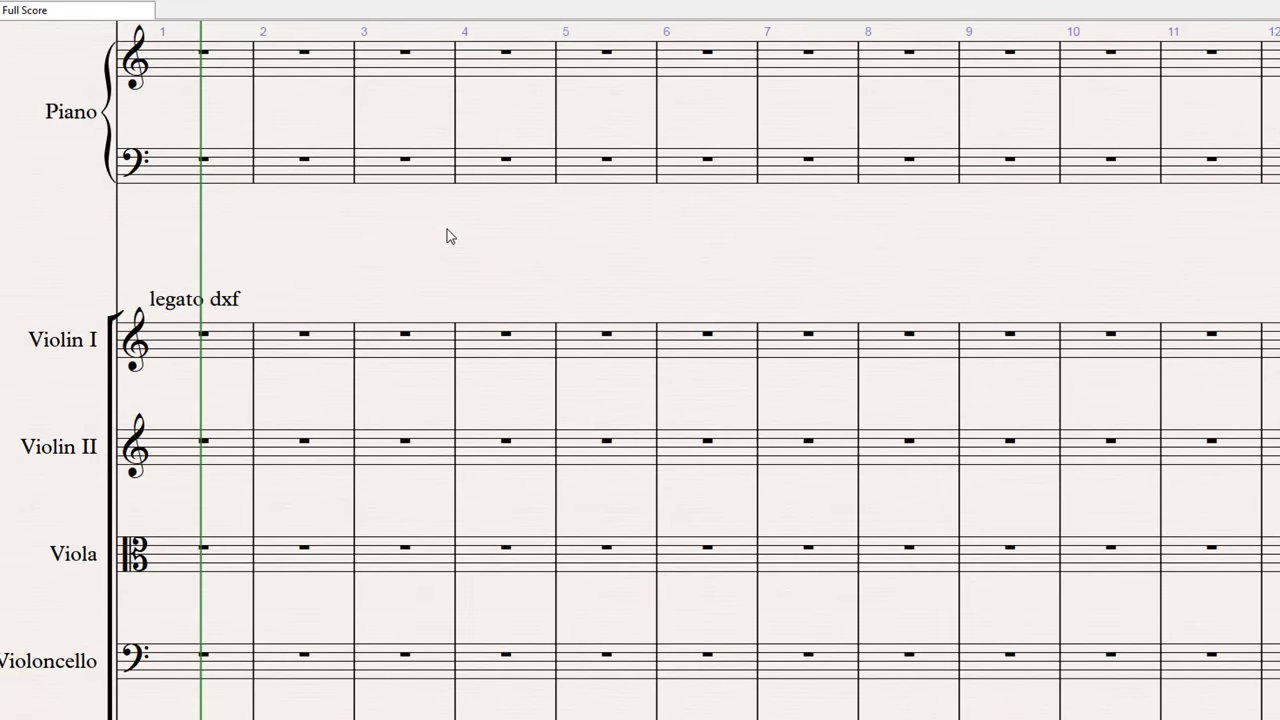
Step: Enter quarter notes C, E, G, C, E, G in Violin I starting at bar 3
{"action": "left_click_drag", "start_coordinate": [447, 229], "coordinate": [670, 221]}
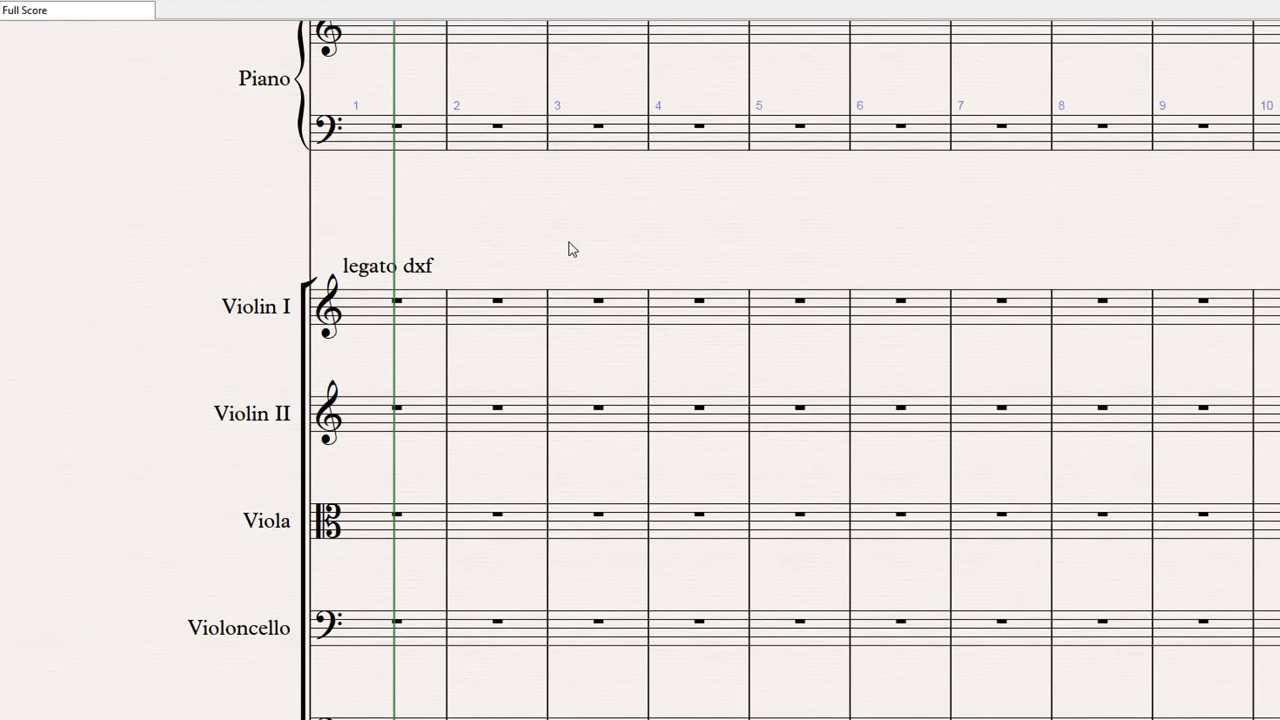
{"action": "left_click_drag", "start_coordinate": [570, 249], "coordinate": [455, 227]}
{"action": "left_click", "coordinate": [449, 292]}
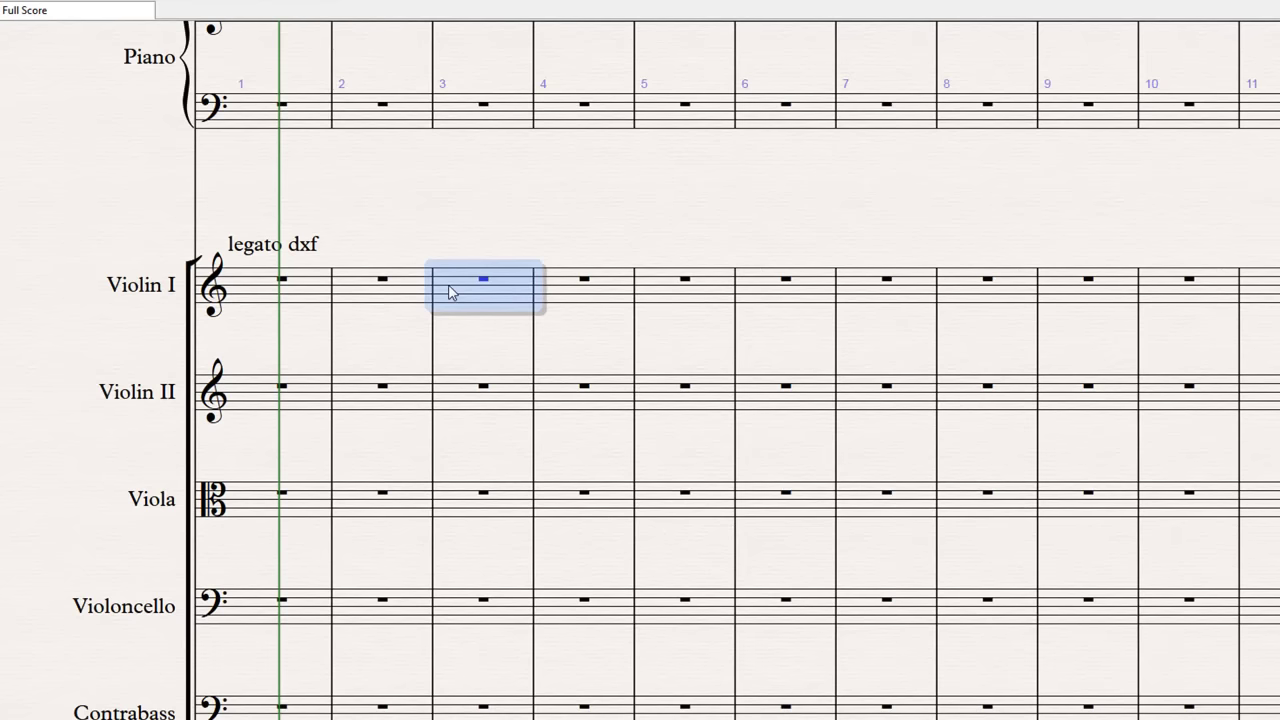
{"action": "key", "text": "4"}
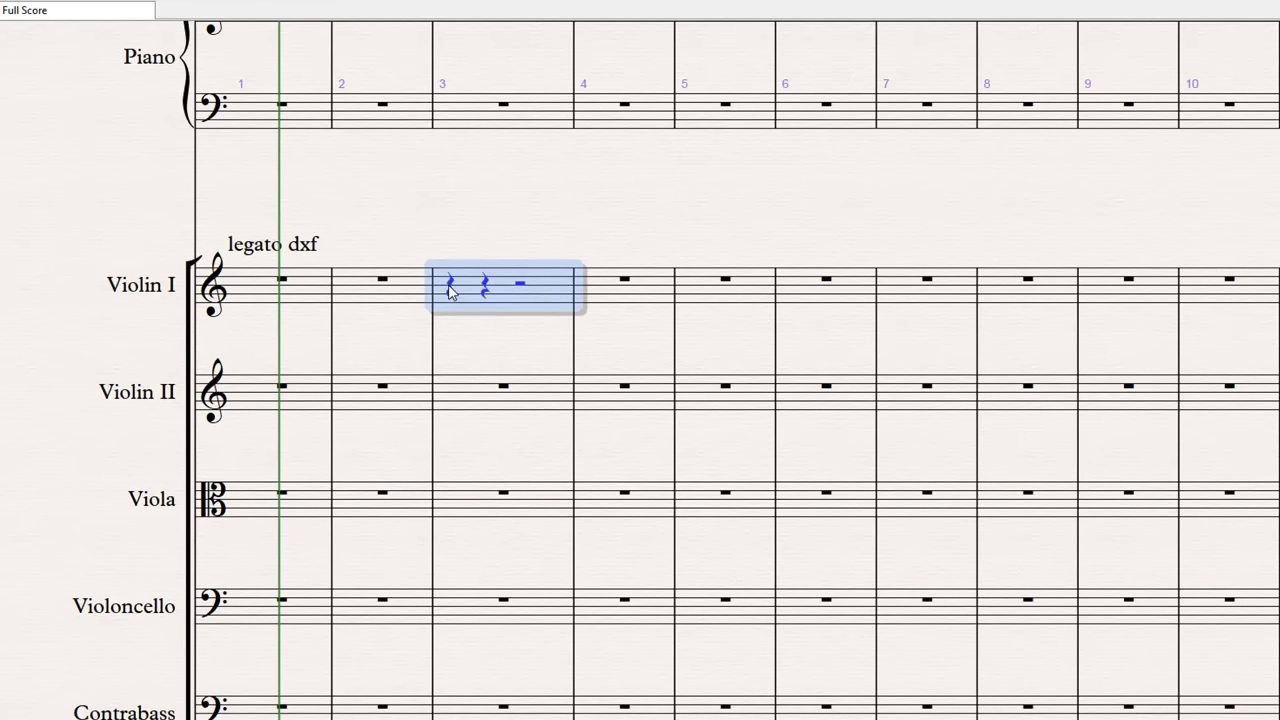
{"action": "key", "text": "c"}
{"action": "key", "text": "e"}
{"action": "key", "text": "g"}
{"action": "key", "text": "c"}
{"action": "key", "text": "e"}
{"action": "key", "text": "g"}
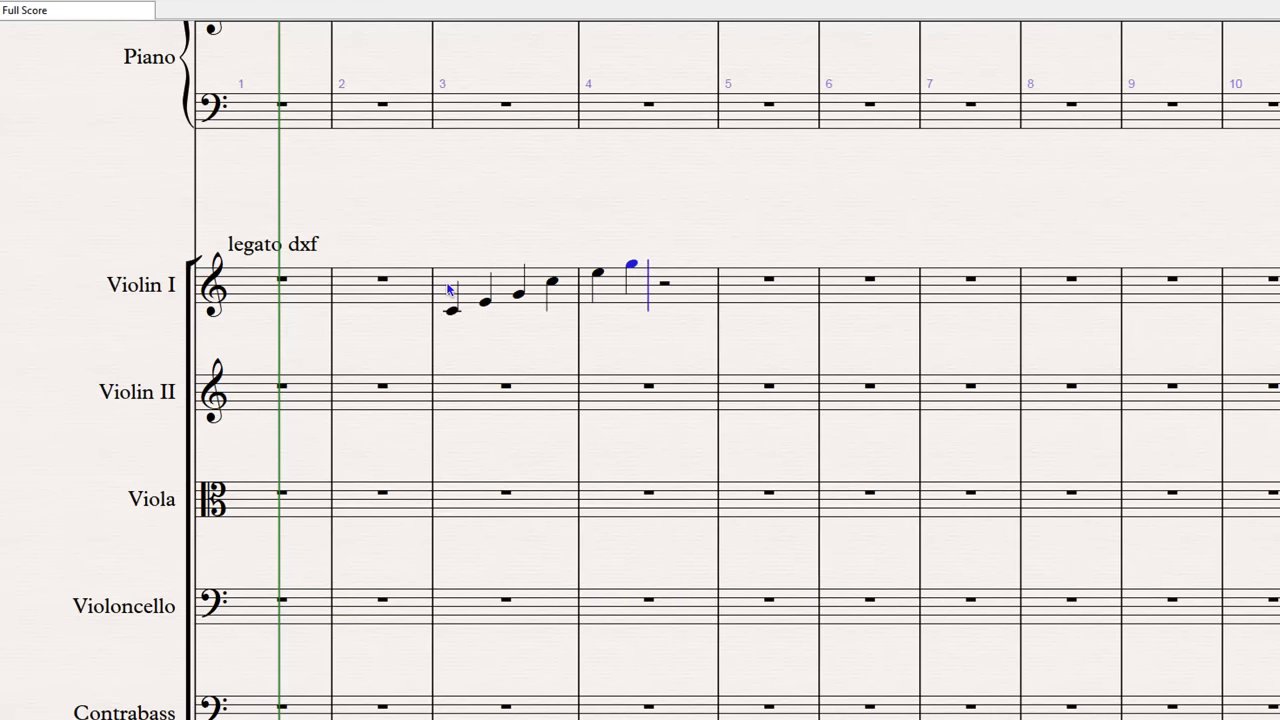
Step: Make the final G a dotted half note and mark the phrase mf
{"action": "key", "text": "Escape"}
{"action": "key", "text": "6"}
{"action": "key", "text": "period"}
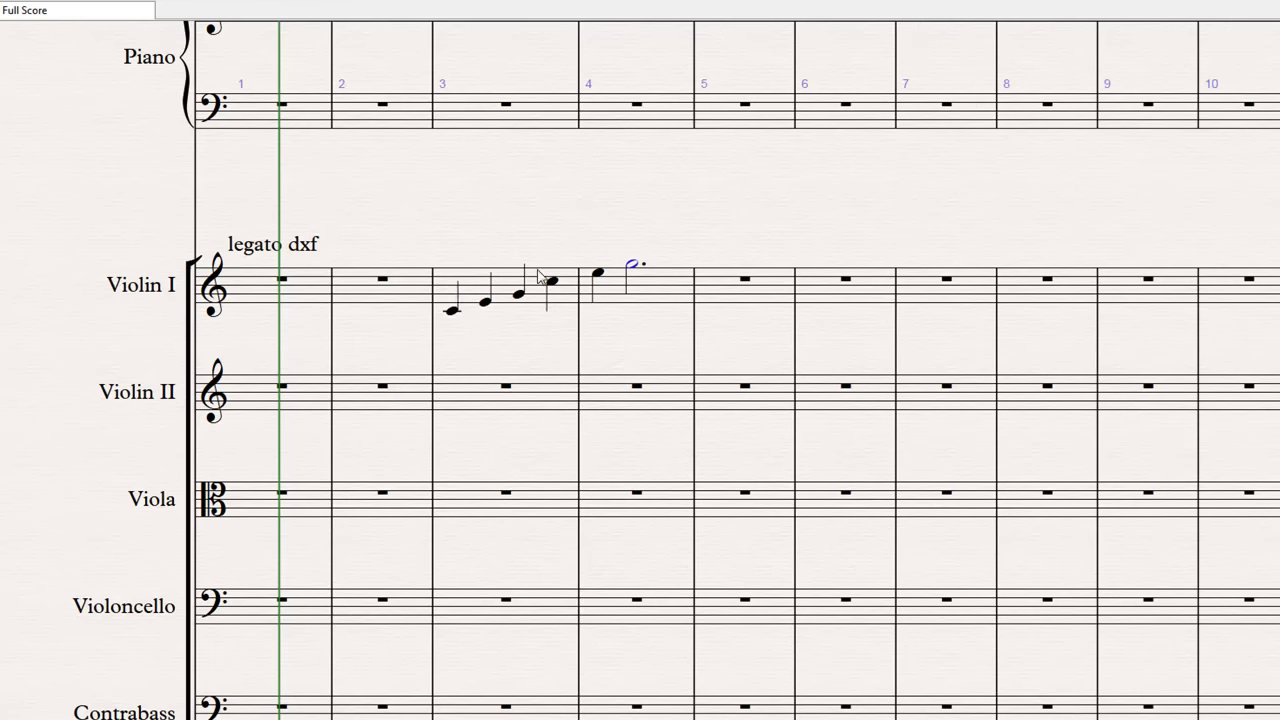
{"action": "key", "text": "space"}
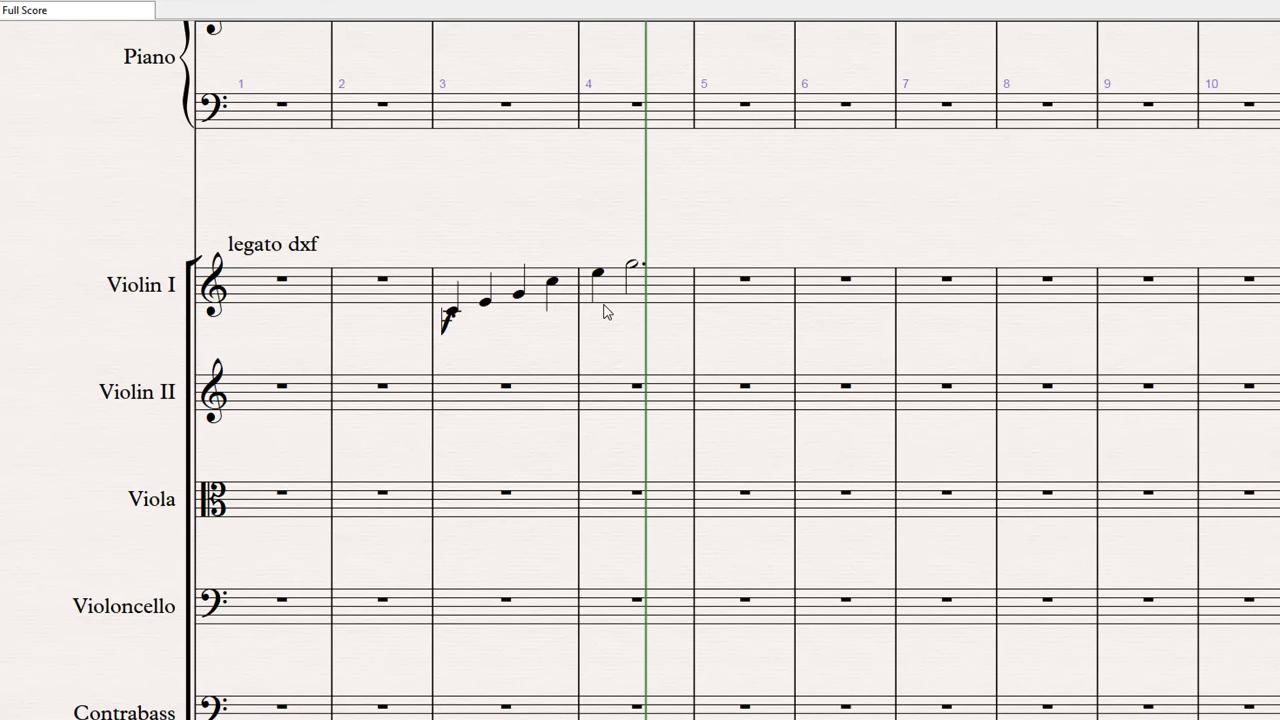
{"action": "type", "text": "m"}
{"action": "key", "text": "Escape"}
{"action": "scroll", "coordinate": [527, 294], "scroll_direction": "right", "scroll_amount": 3}
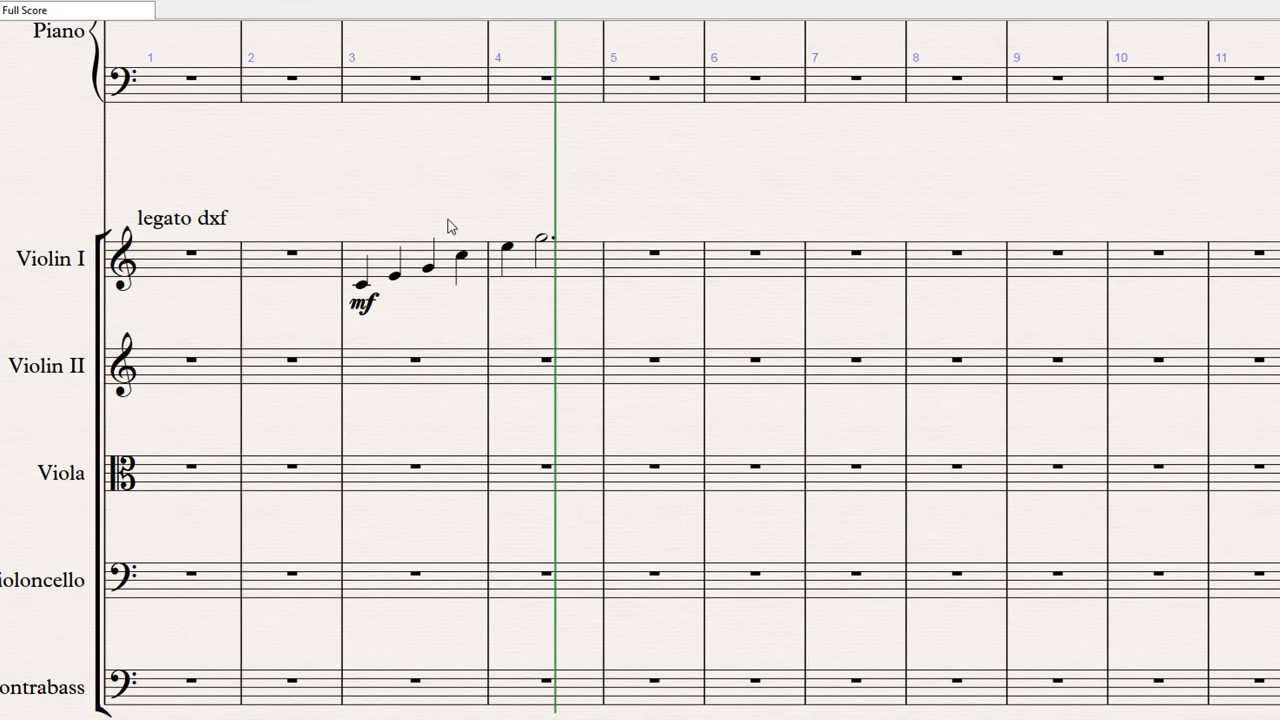
Step: Record the Violin I phrase live with Flexi-time, starting from bar 3
{"action": "left_click", "coordinate": [379, 254]}
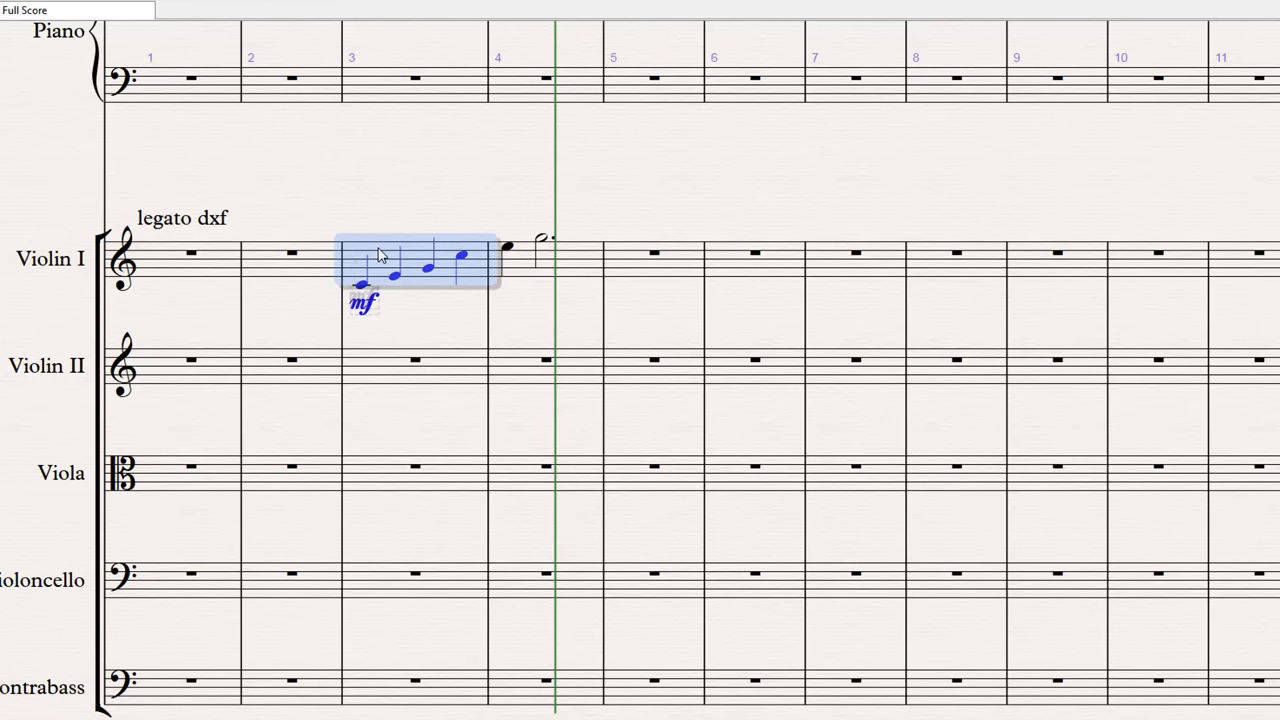
{"action": "key", "text": "ctrl+alt+y"}
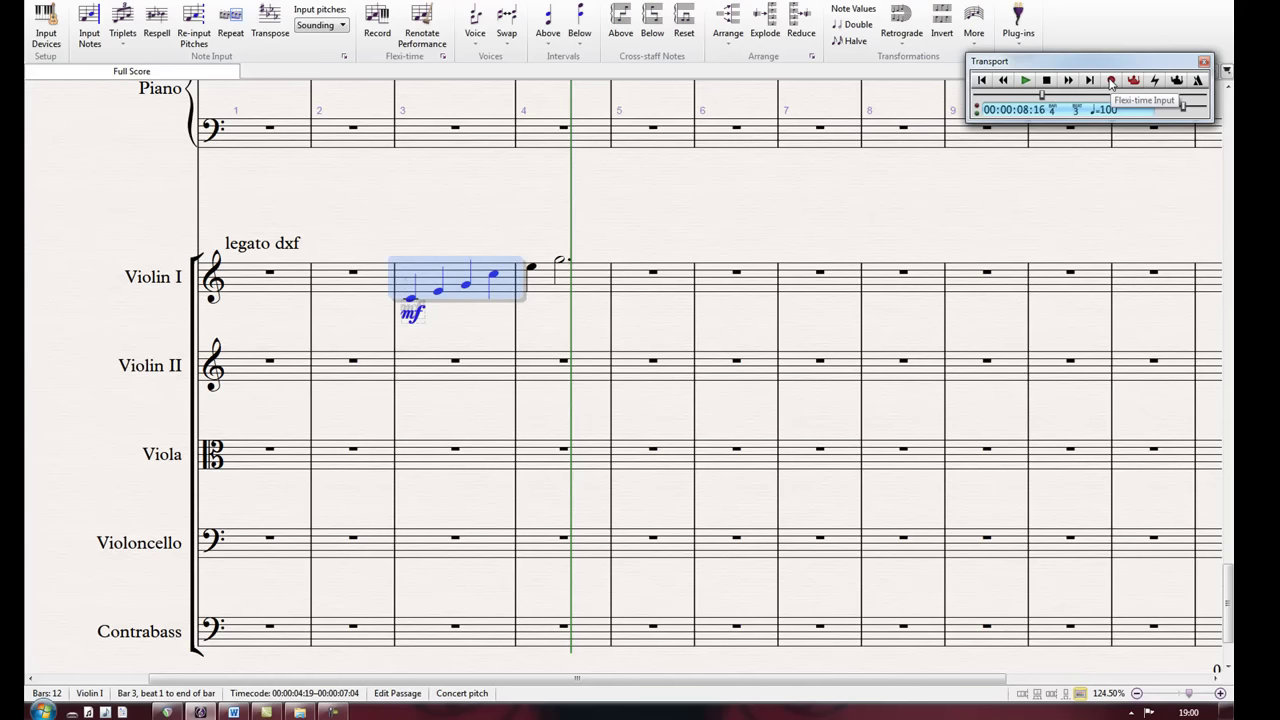
{"action": "left_click", "coordinate": [1111, 81]}
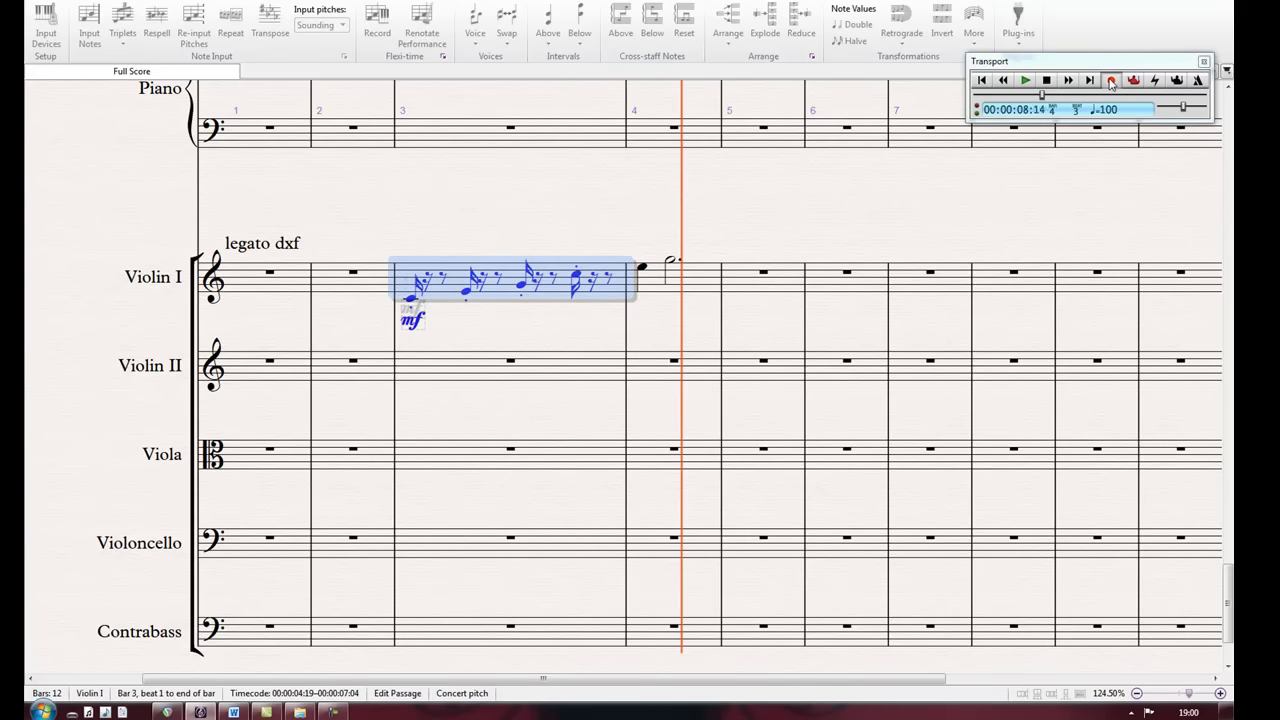
{"action": "left_click", "coordinate": [1111, 82]}
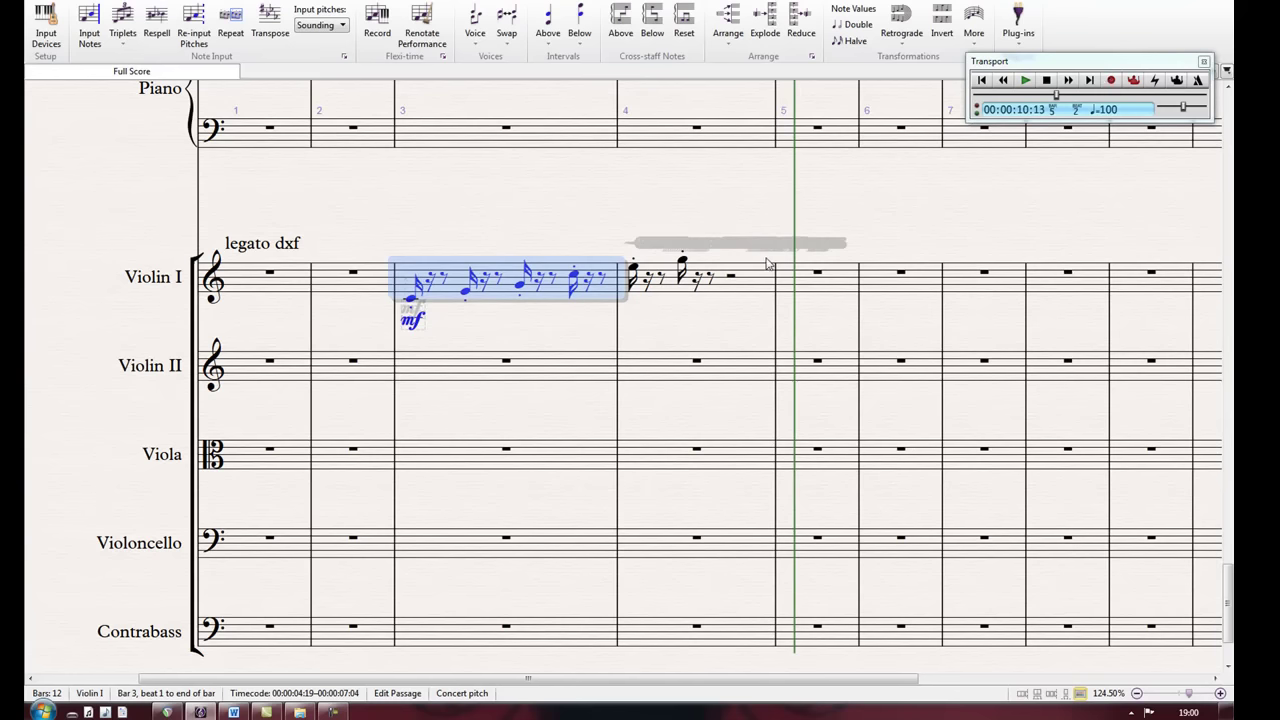
Step: Open the '~C 1' controller text above Violin I bar 4 for editing
{"action": "left_click", "coordinate": [670, 248]}
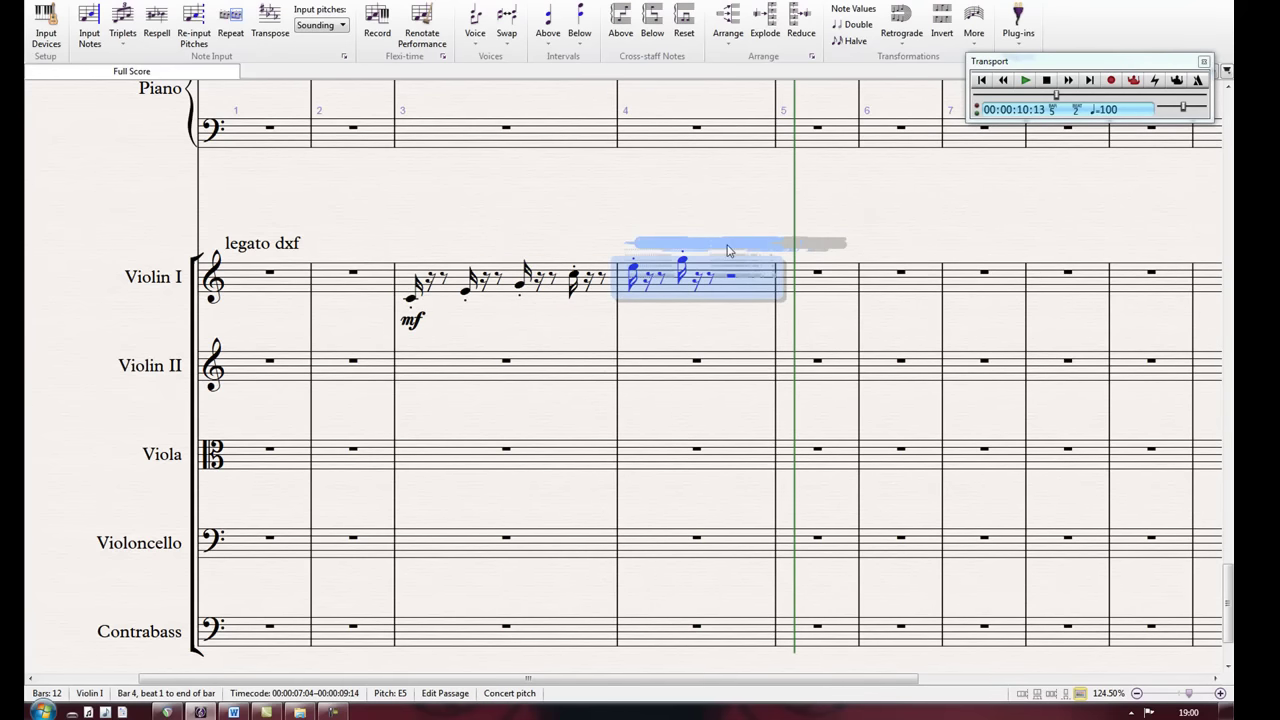
{"action": "scroll", "coordinate": [728, 250], "scroll_direction": "up", "scroll_amount": 8}
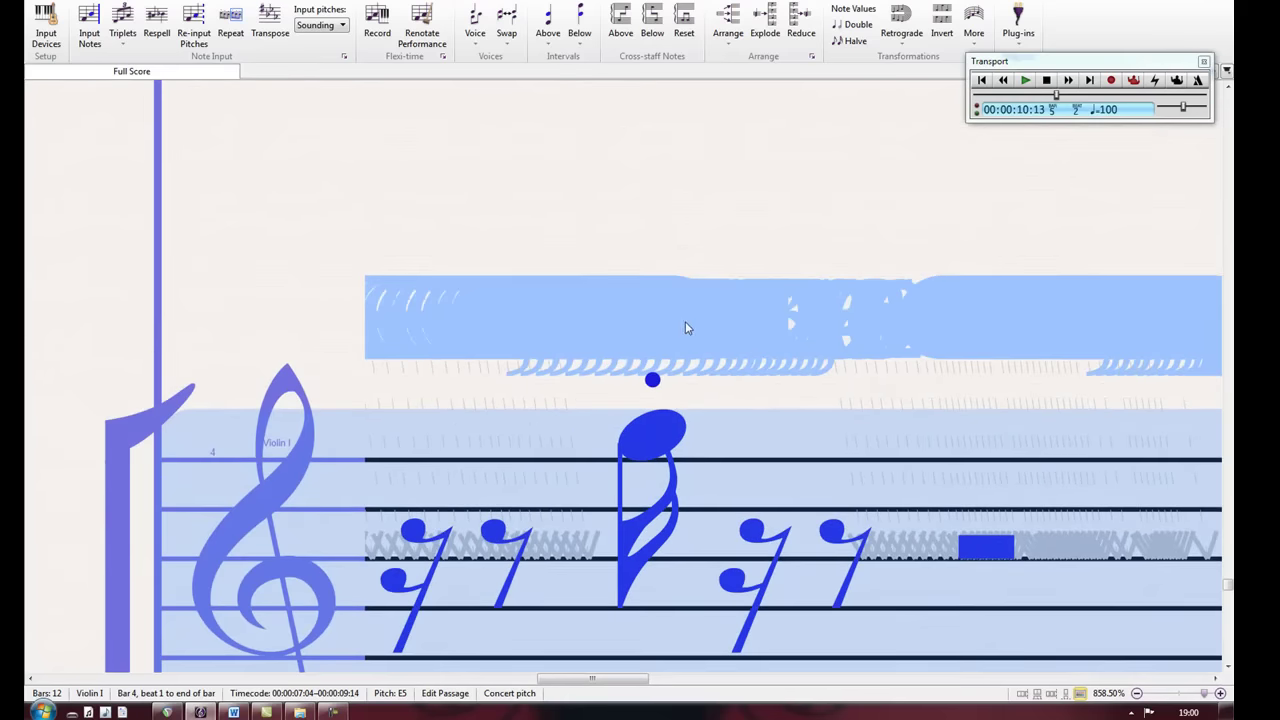
{"action": "double_click", "coordinate": [685, 327]}
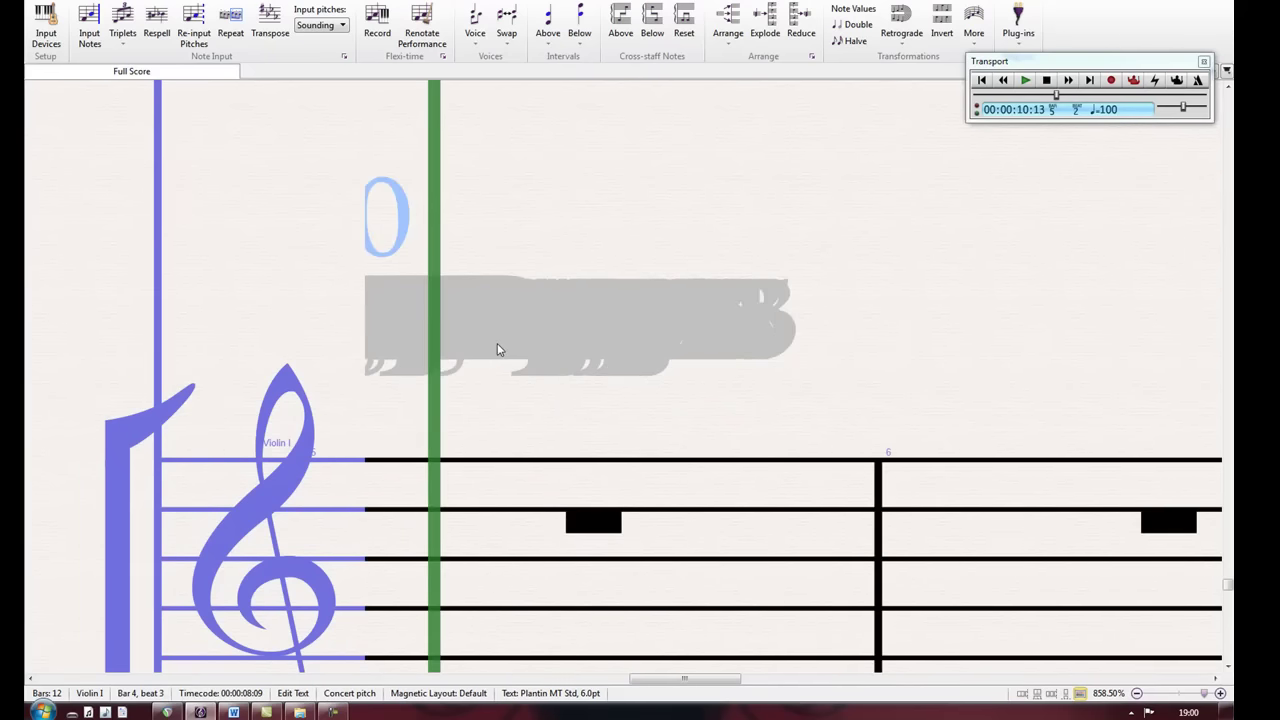
{"action": "scroll", "coordinate": [800, 335], "scroll_direction": "down", "scroll_amount": 3}
{"action": "scroll", "coordinate": [800, 335], "scroll_direction": "down", "scroll_amount": 3}
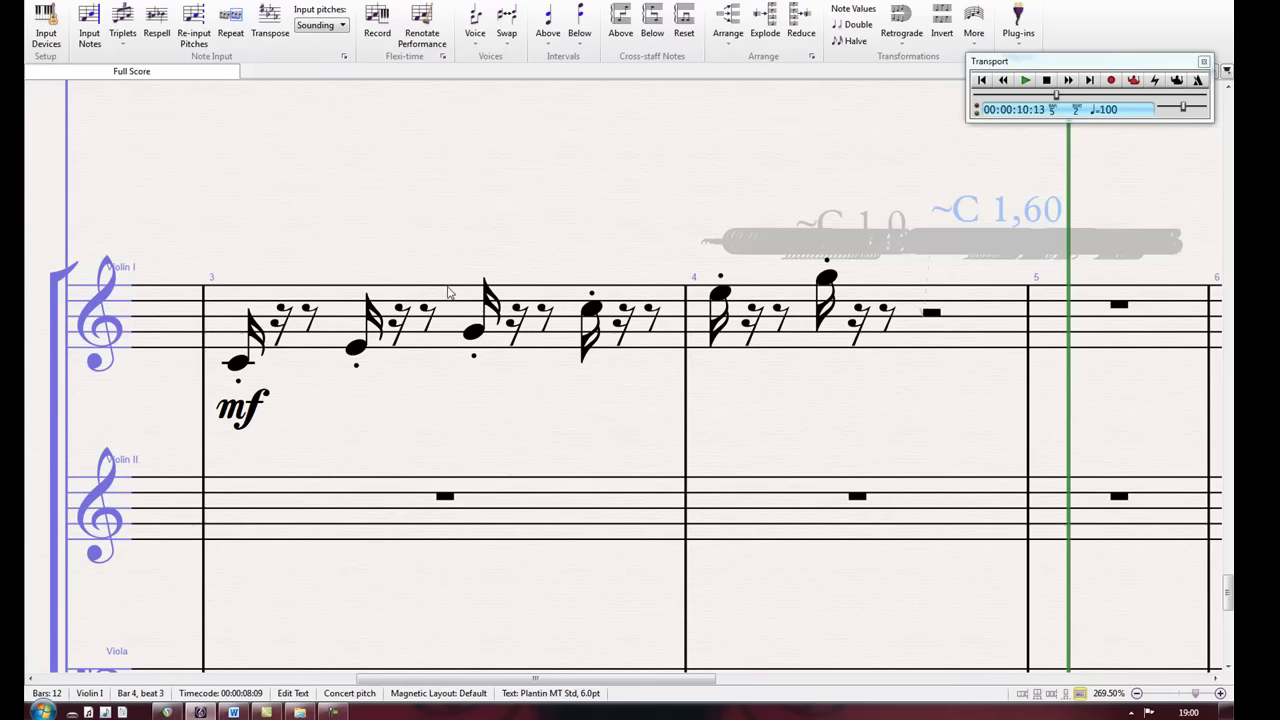
Step: Set Flexi-time options to overdub existing music and record into voice 2
{"action": "left_click", "coordinate": [461, 248]}
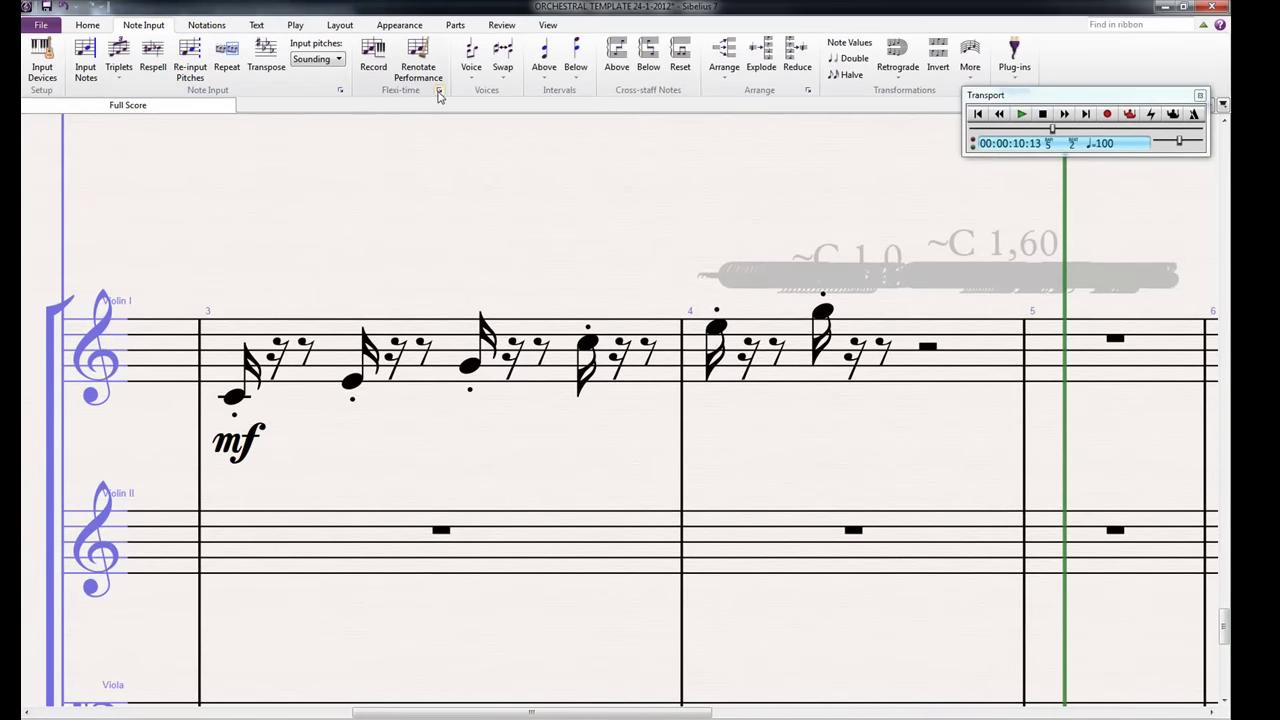
{"action": "left_click", "coordinate": [438, 91]}
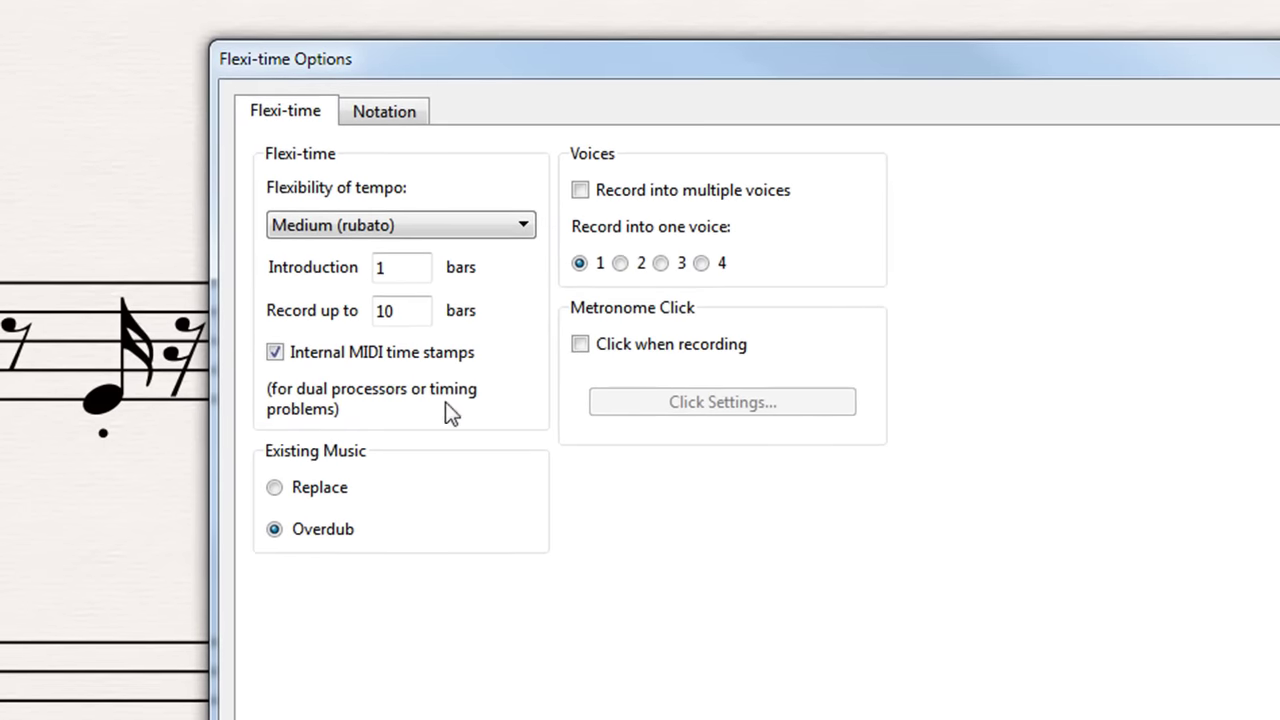
{"action": "left_click", "coordinate": [276, 530]}
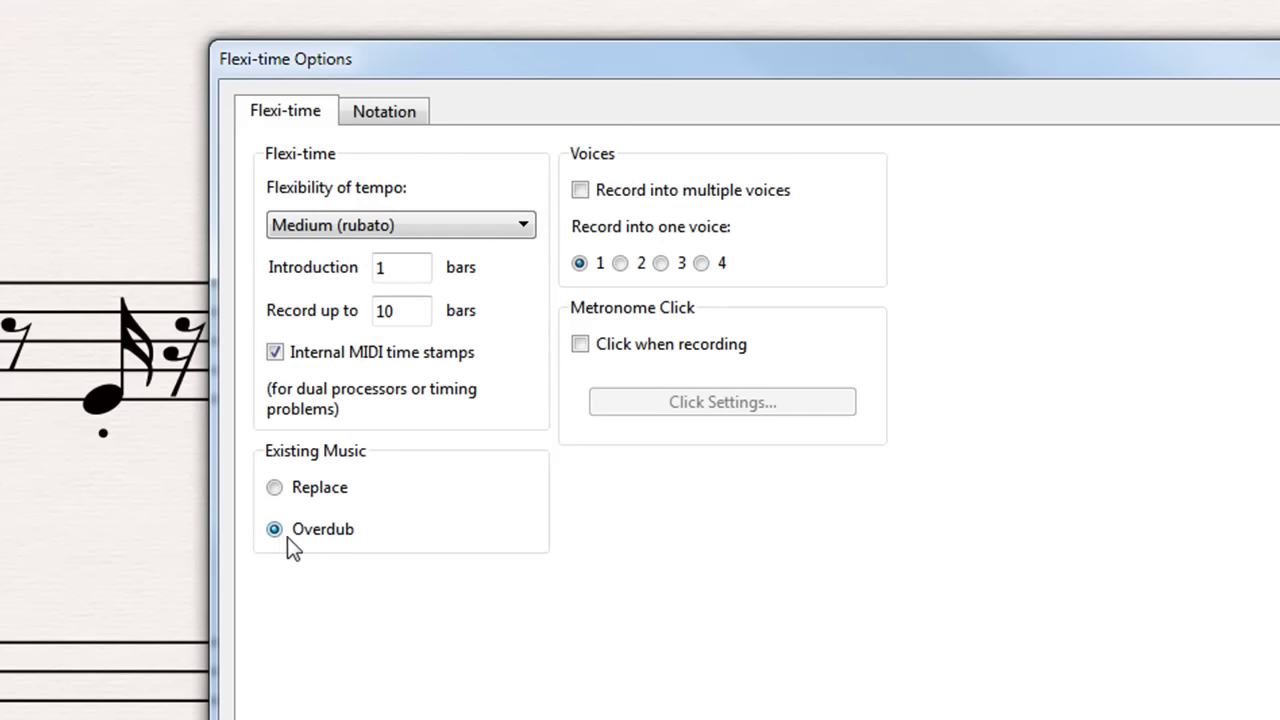
{"action": "left_click", "coordinate": [619, 262]}
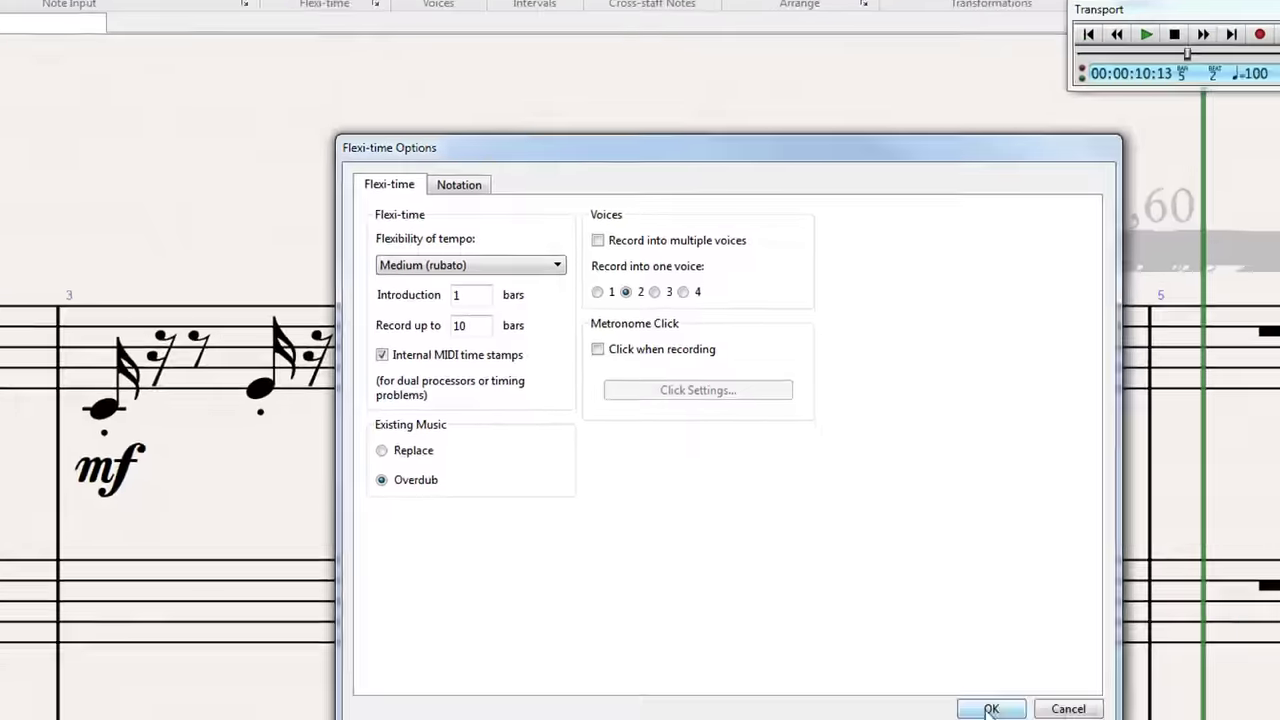
{"action": "left_click", "coordinate": [1150, 719]}
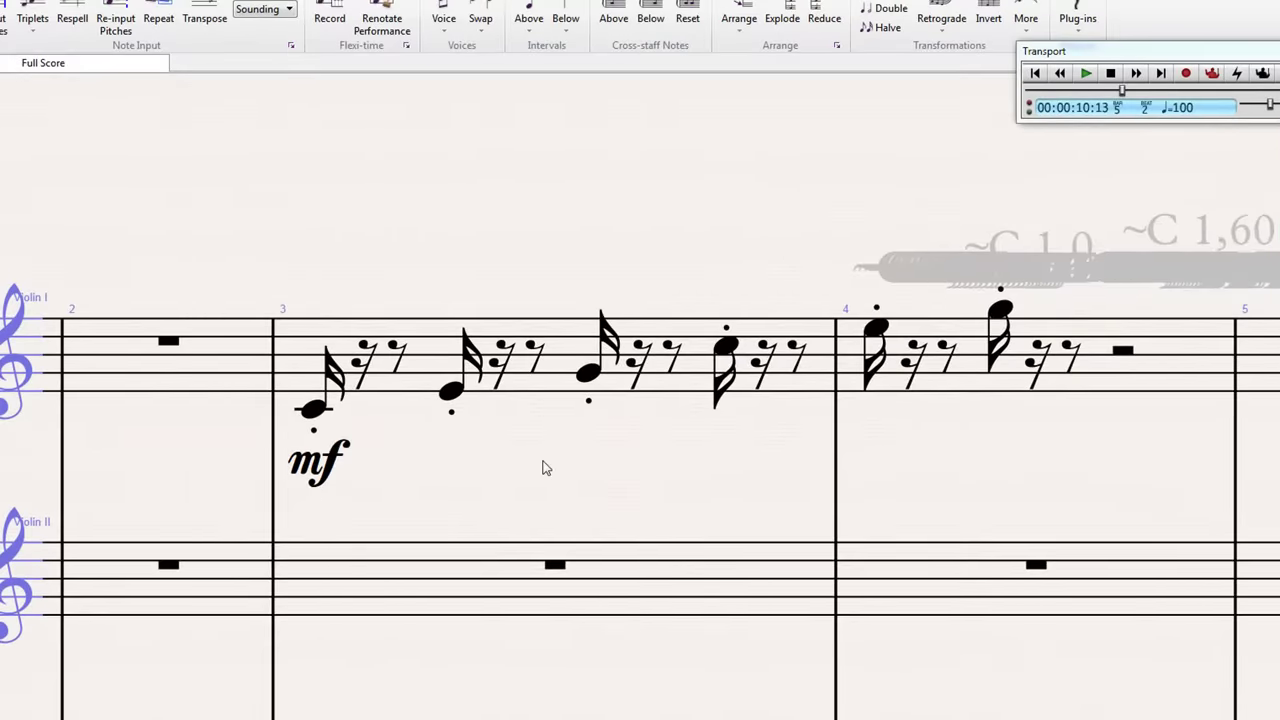
Step: Re-record the phrase live with Flexi-time, then select bars 3 through 5
{"action": "key", "text": "ctrl+minus"}
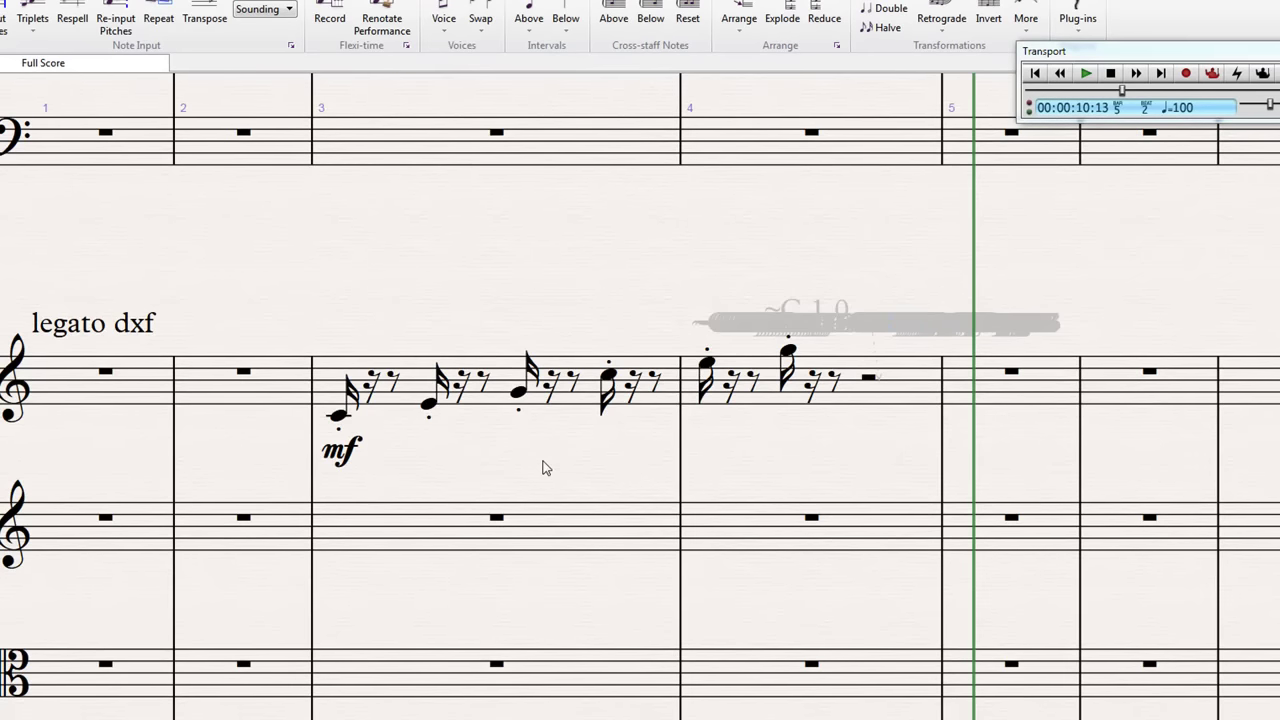
{"action": "key", "text": "space"}
{"action": "left_click", "coordinate": [1185, 73]}
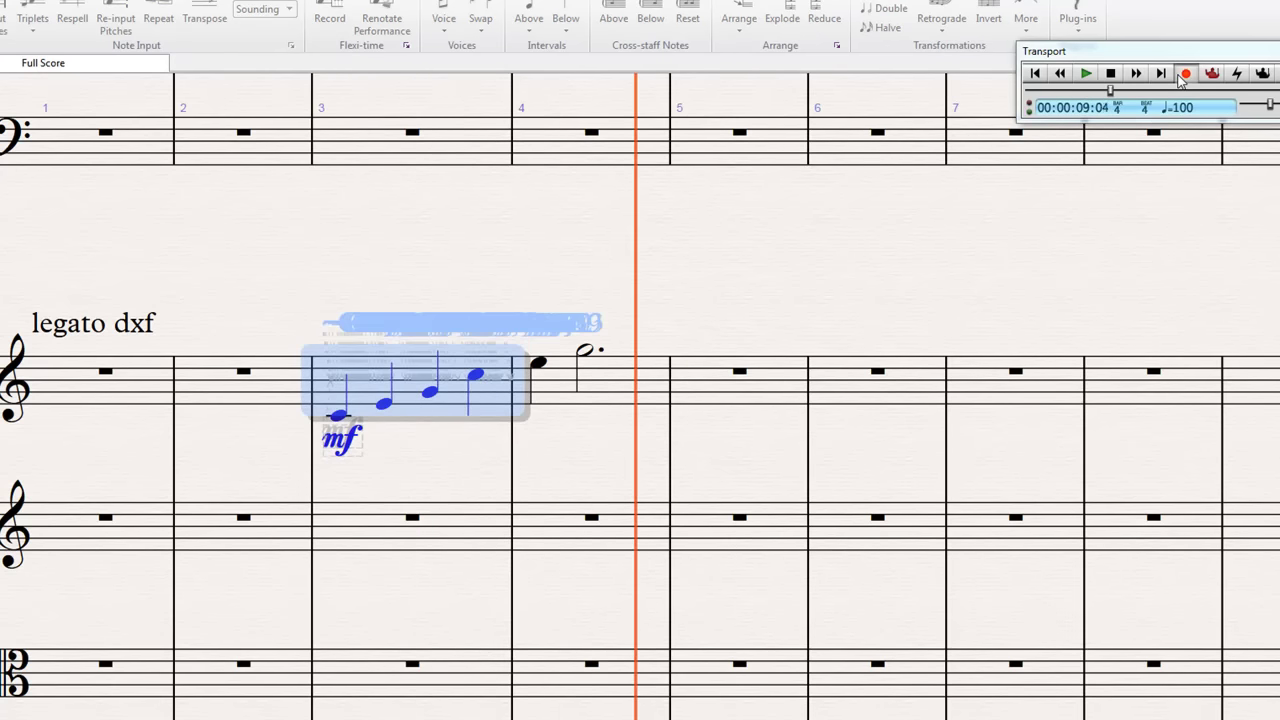
{"action": "left_click", "coordinate": [1180, 78]}
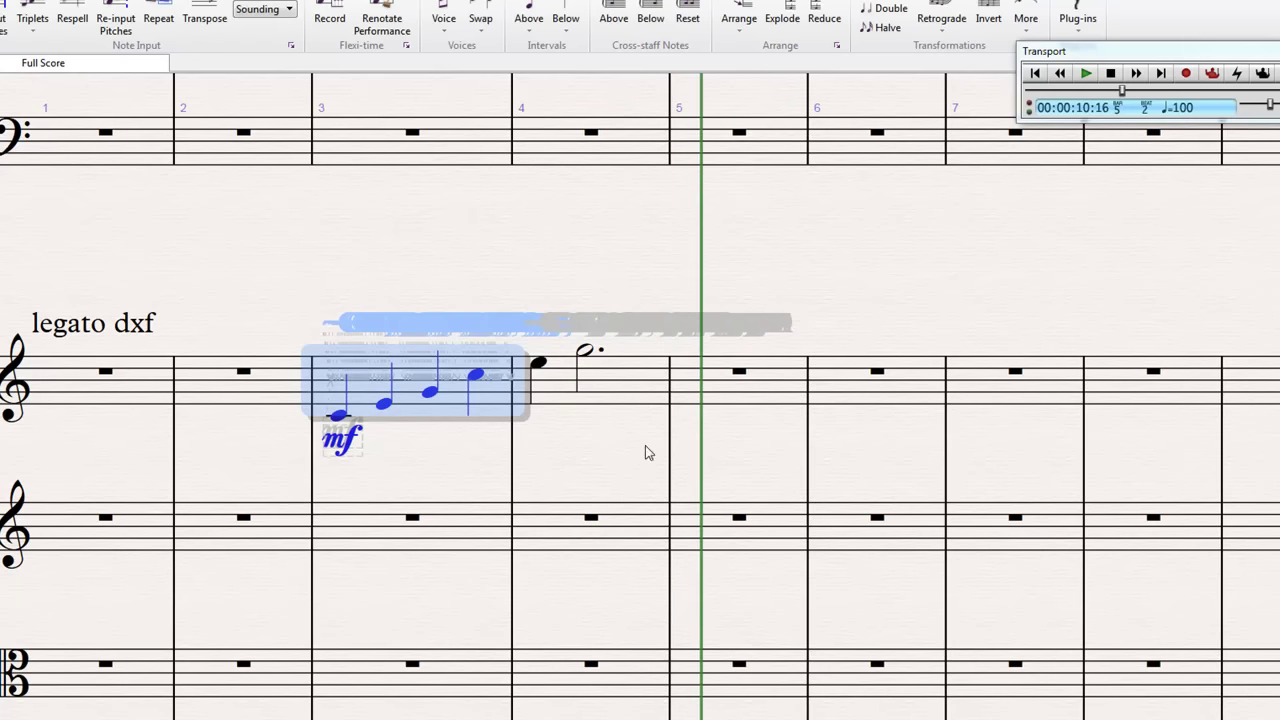
{"action": "key", "text": "Escape"}
{"action": "key", "text": "ctrl+equal"}
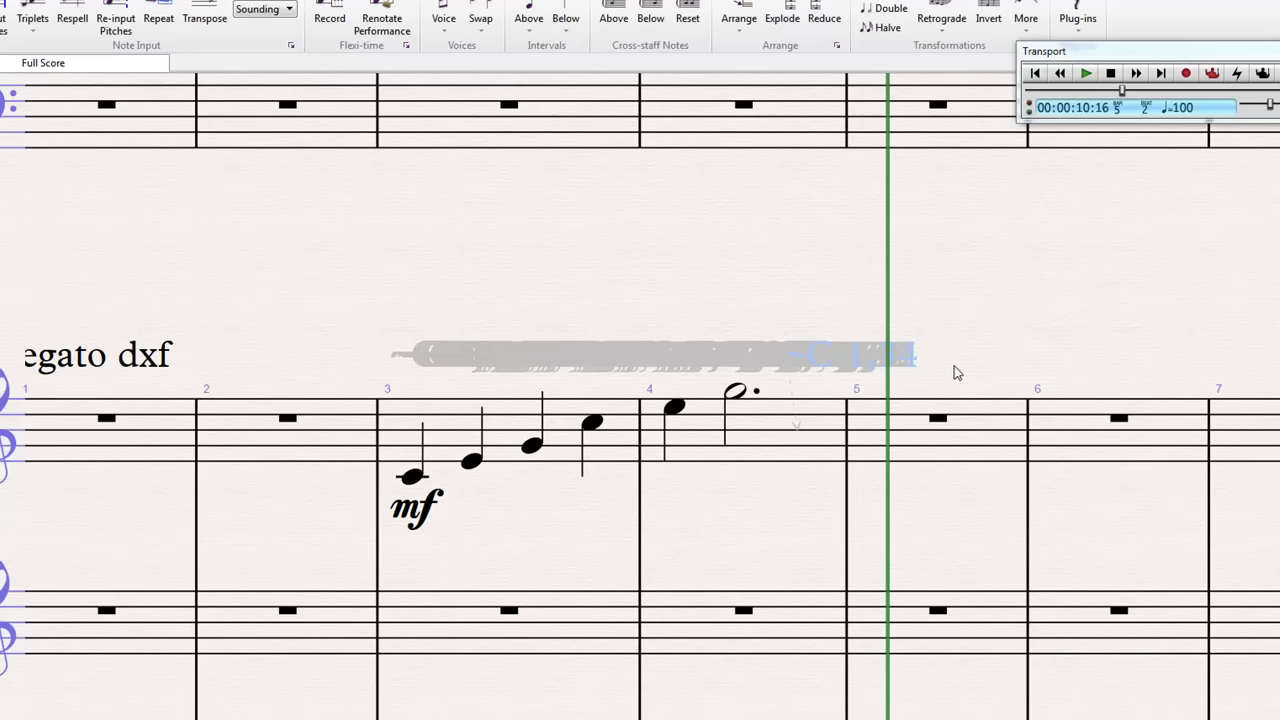
{"action": "left_click", "coordinate": [924, 432]}
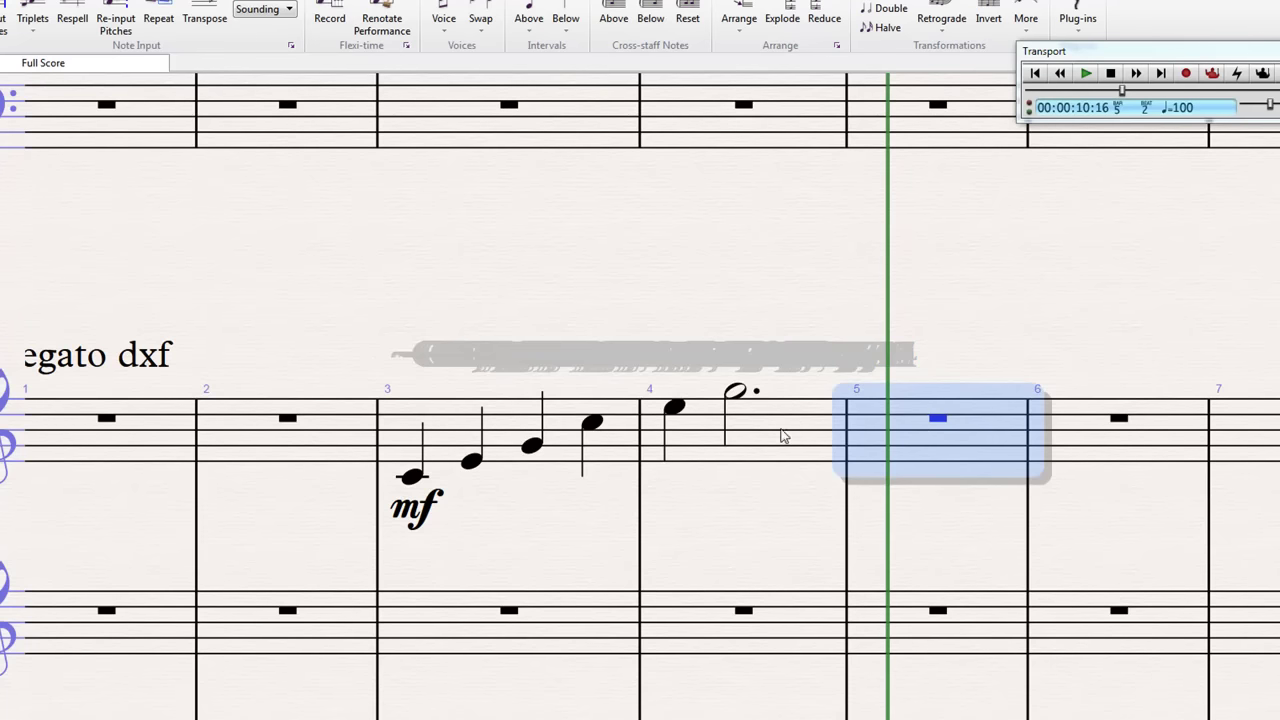
{"action": "left_click", "coordinate": [447, 424], "text": "shift"}
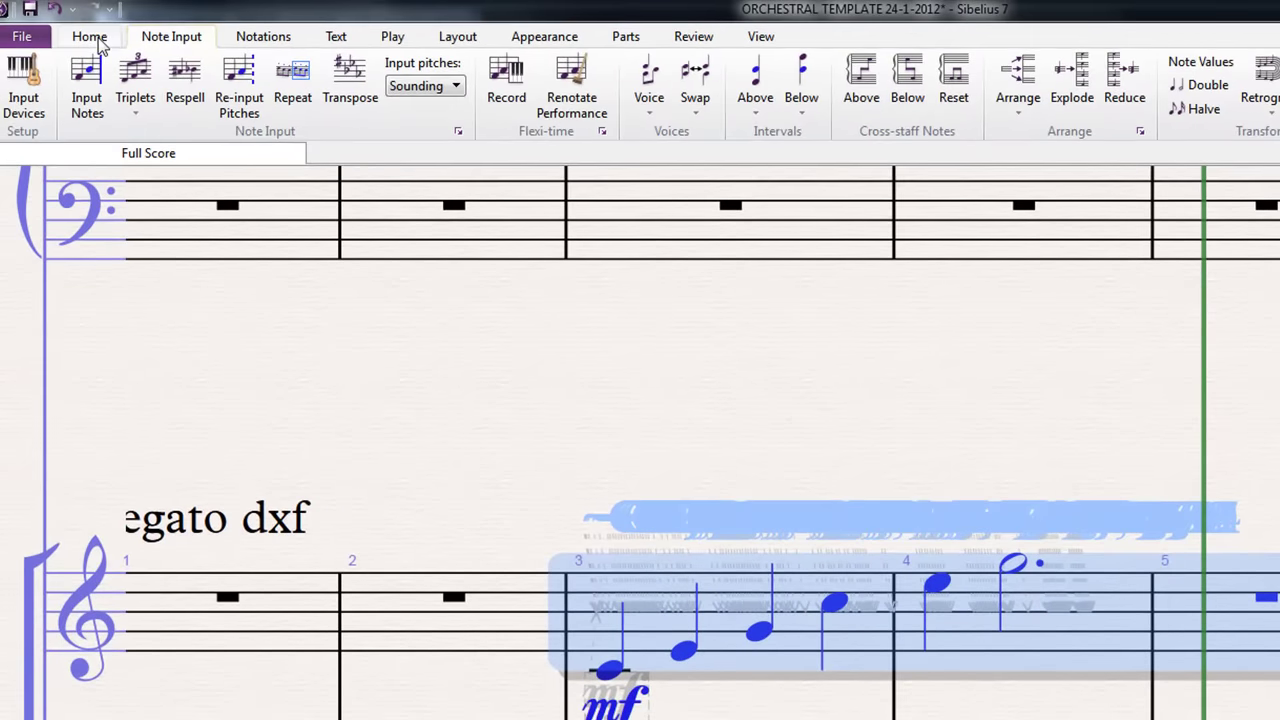
Step: Filter the bars 3–5 selection to Voice 2 items and remove them
{"action": "left_click", "coordinate": [98, 40]}
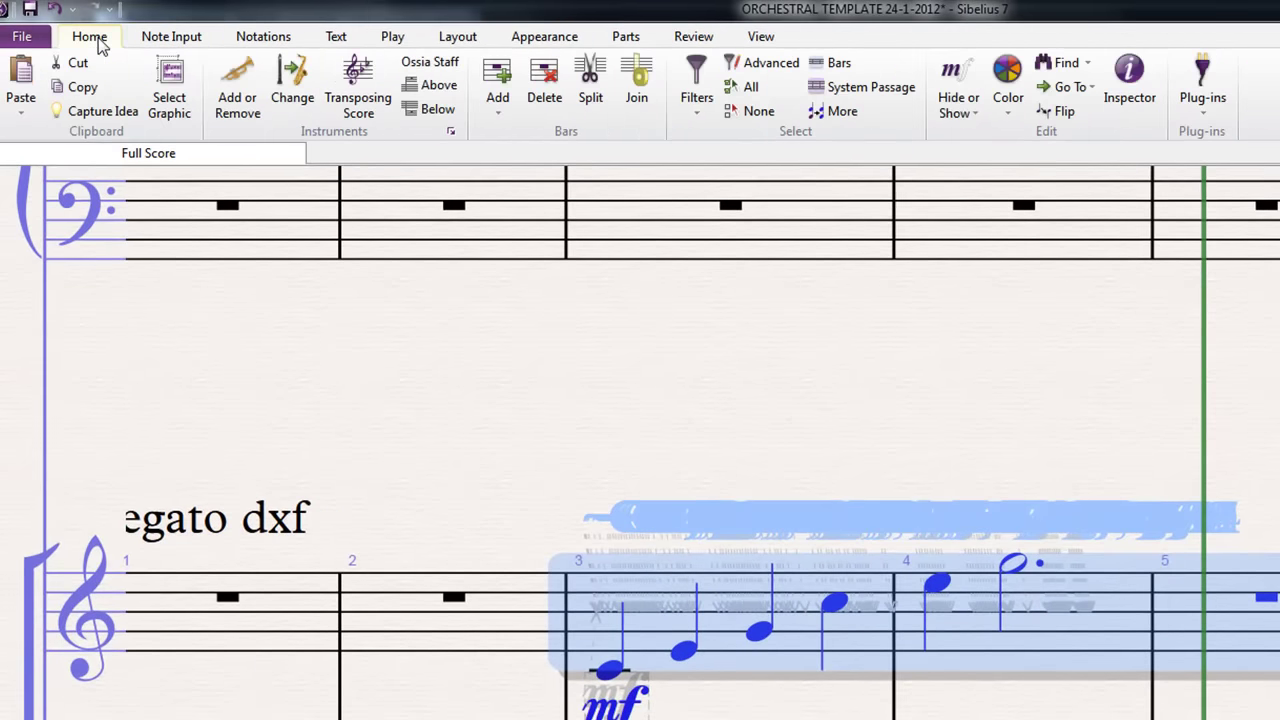
{"action": "left_click", "coordinate": [696, 98]}
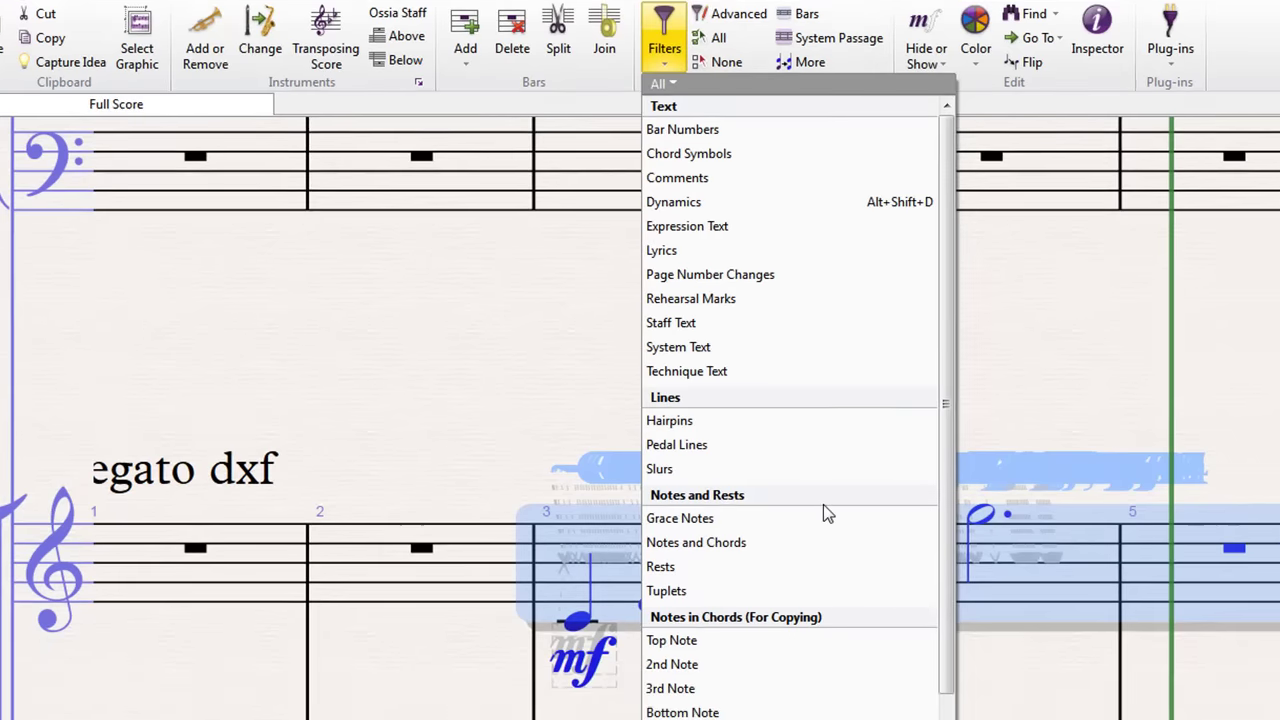
{"action": "scroll", "coordinate": [852, 560], "scroll_direction": "down", "scroll_amount": 5}
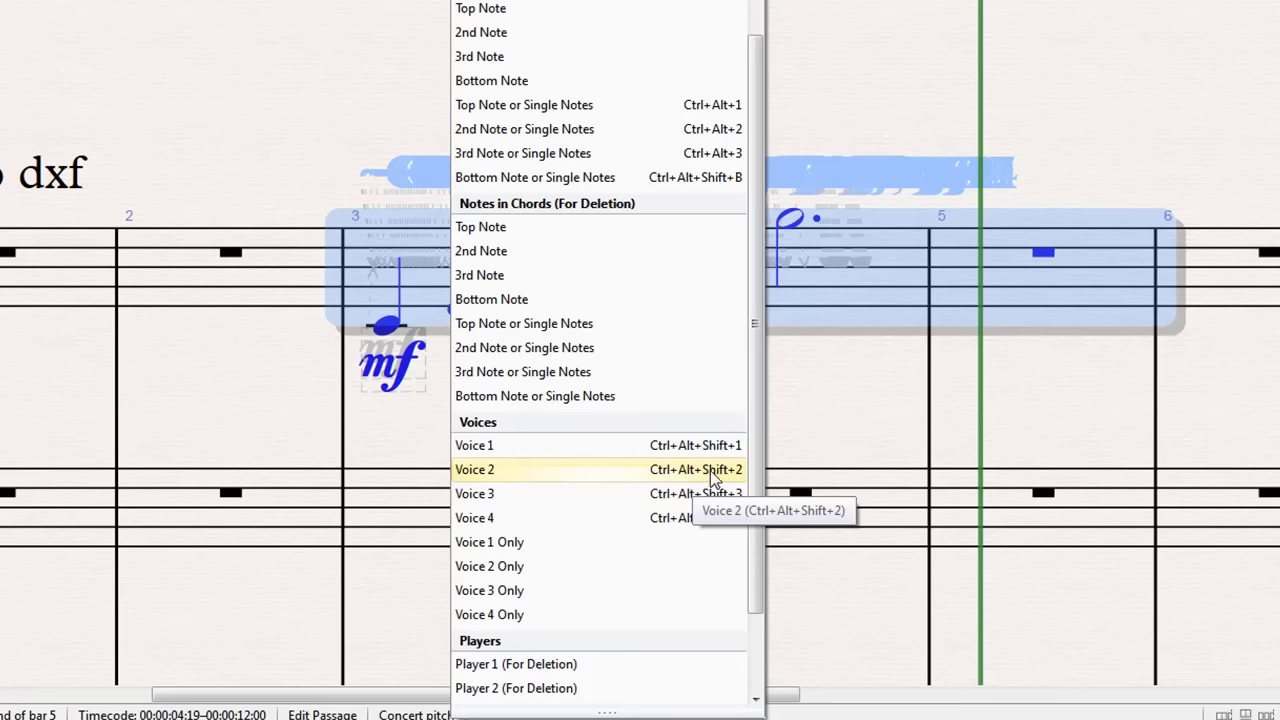
{"action": "left_click", "coordinate": [710, 470]}
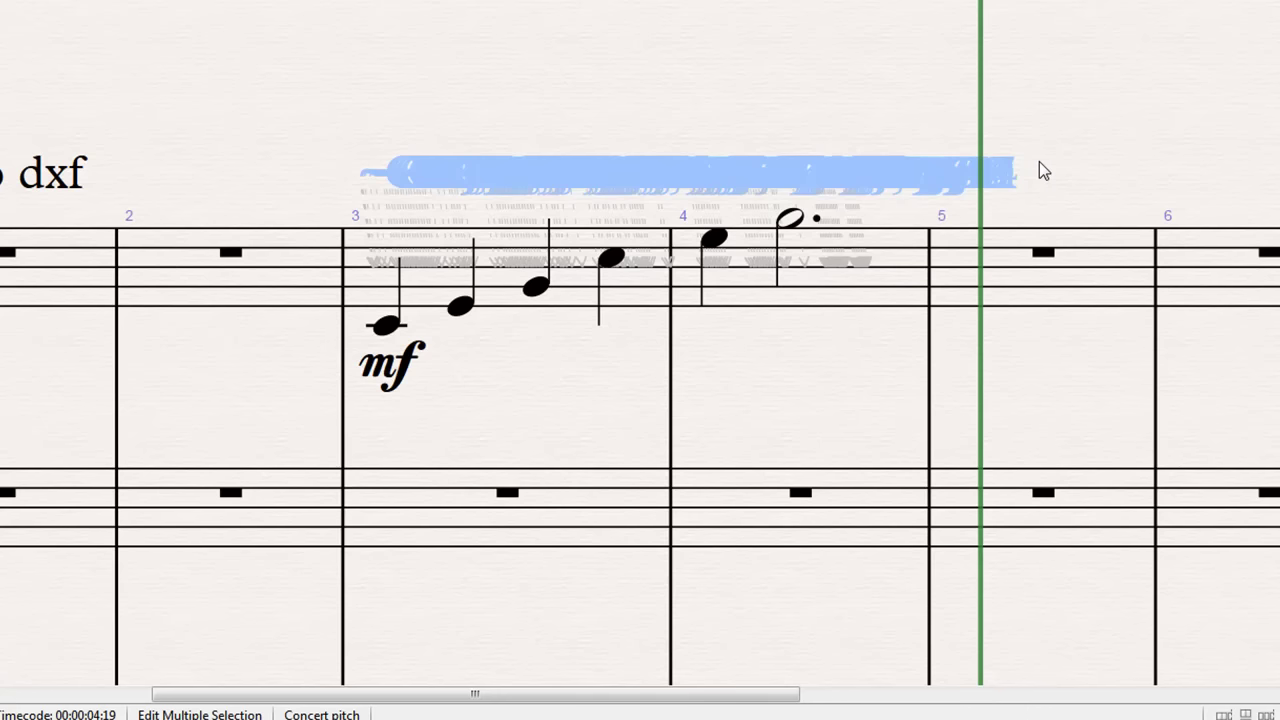
{"action": "key", "text": "Escape"}
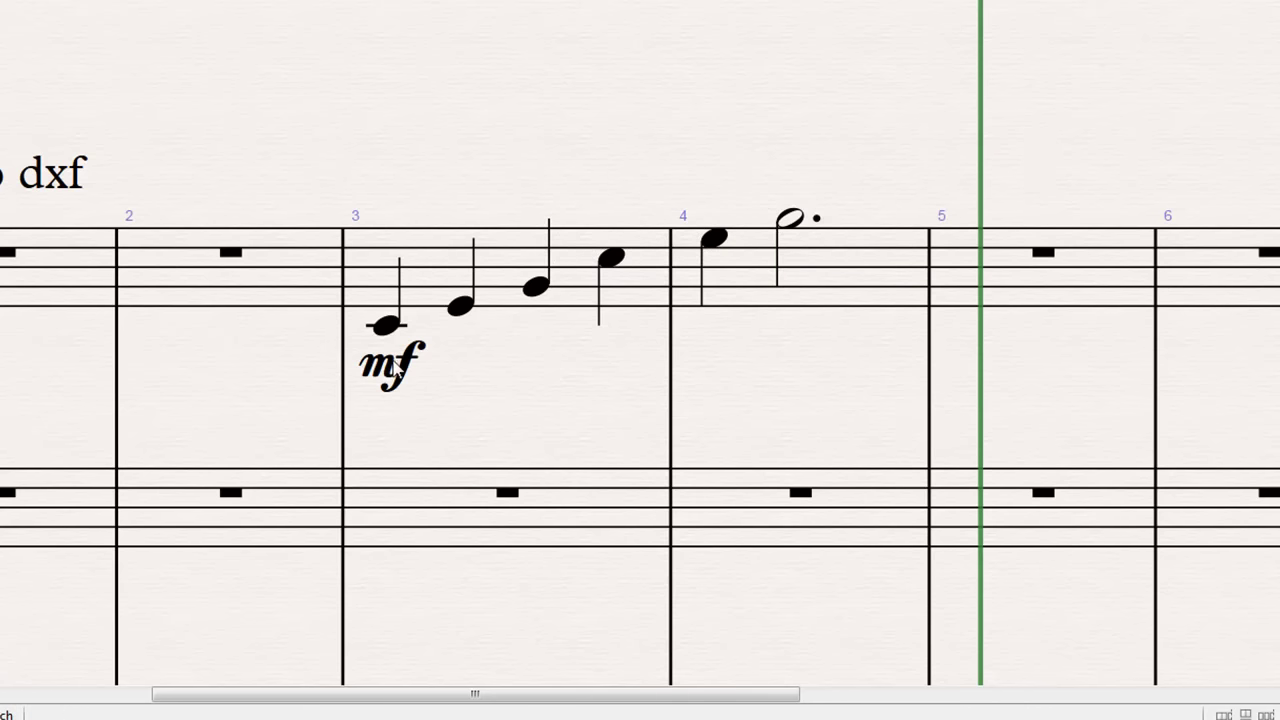
Step: Move the mf dynamic lower beneath the Violin I staff
{"action": "left_click_drag", "start_coordinate": [400, 378], "coordinate": [394, 443]}
{"action": "left_click", "coordinate": [521, 360]}
{"action": "left_click", "coordinate": [380, 328]}
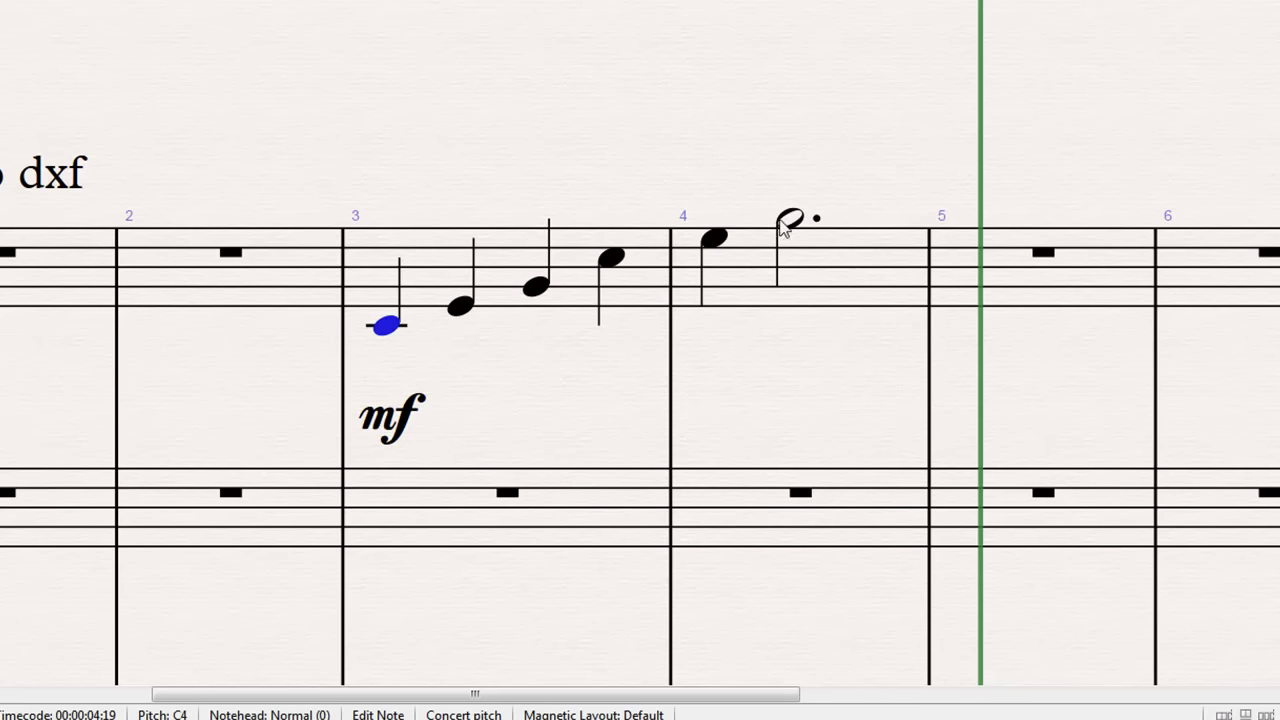
{"action": "left_click", "coordinate": [806, 219], "text": "shift"}
{"action": "key", "text": "Escape"}
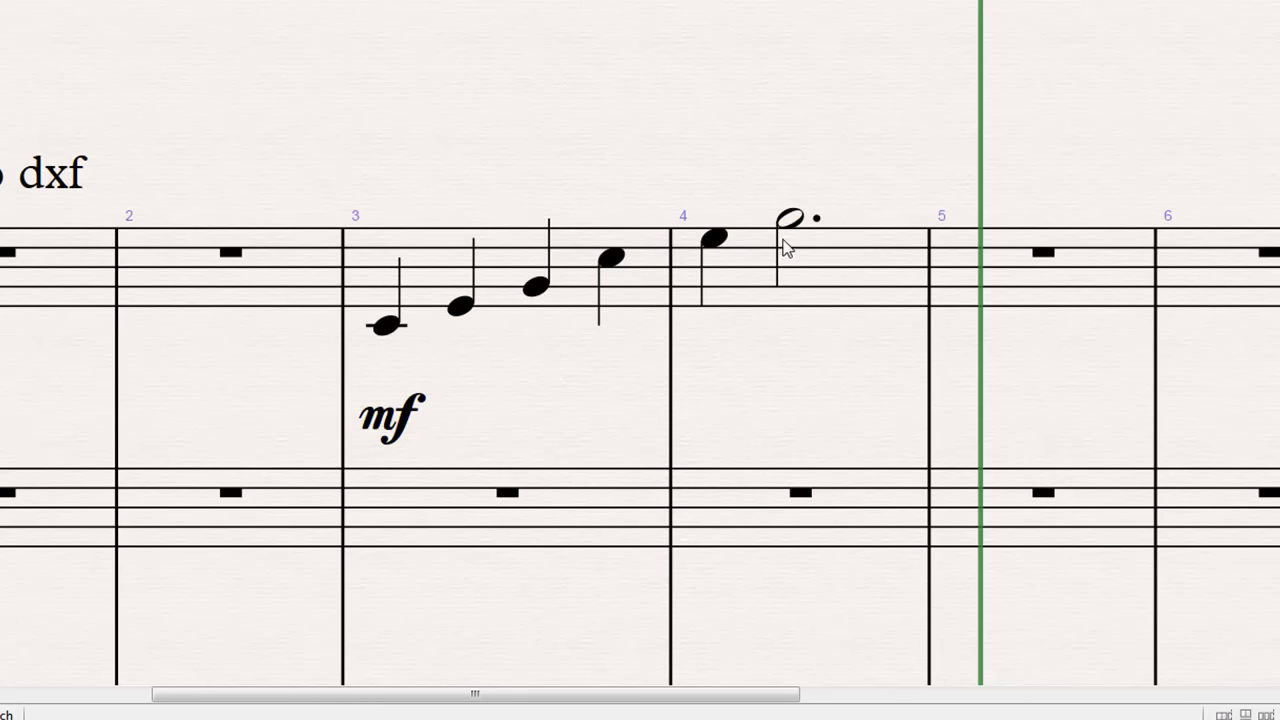
Step: Add ff under the bar 4 dotted half and a crescendo hairpin from bar 3
{"action": "left_click", "coordinate": [790, 219]}
{"action": "key", "text": "ctrl+e"}
{"action": "type", "text": "ff"}
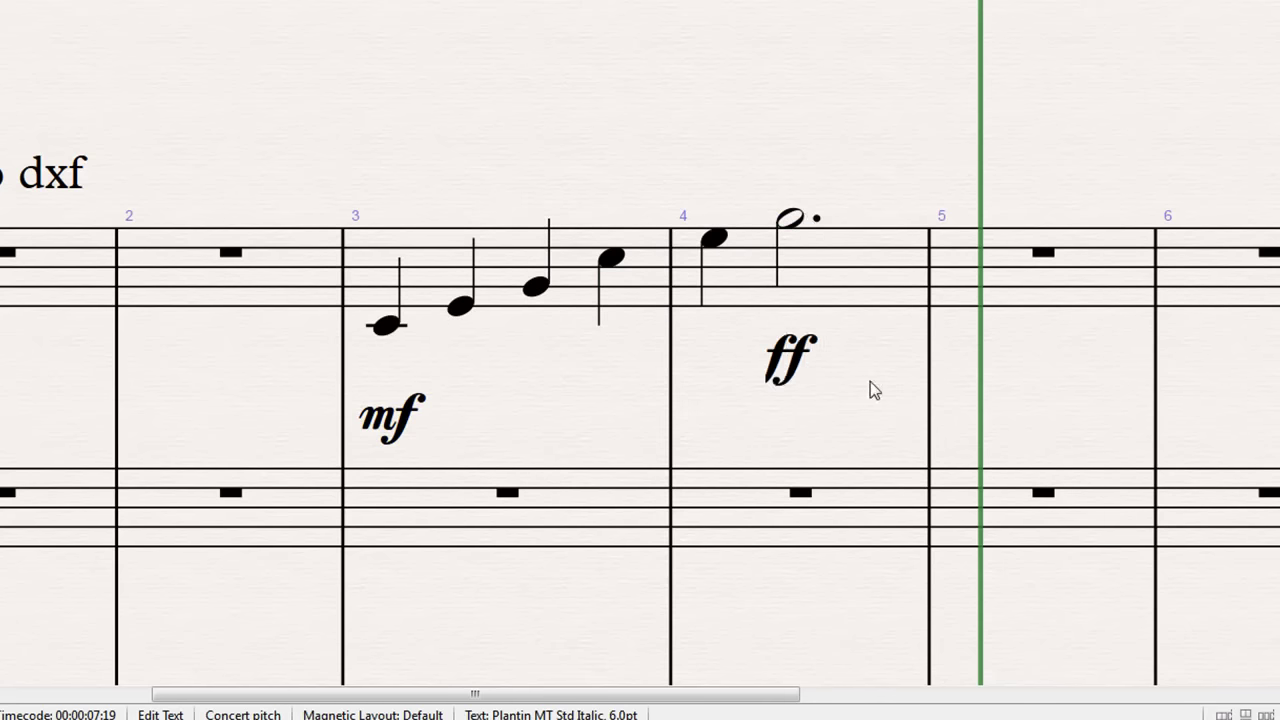
{"action": "key", "text": "Escape"}
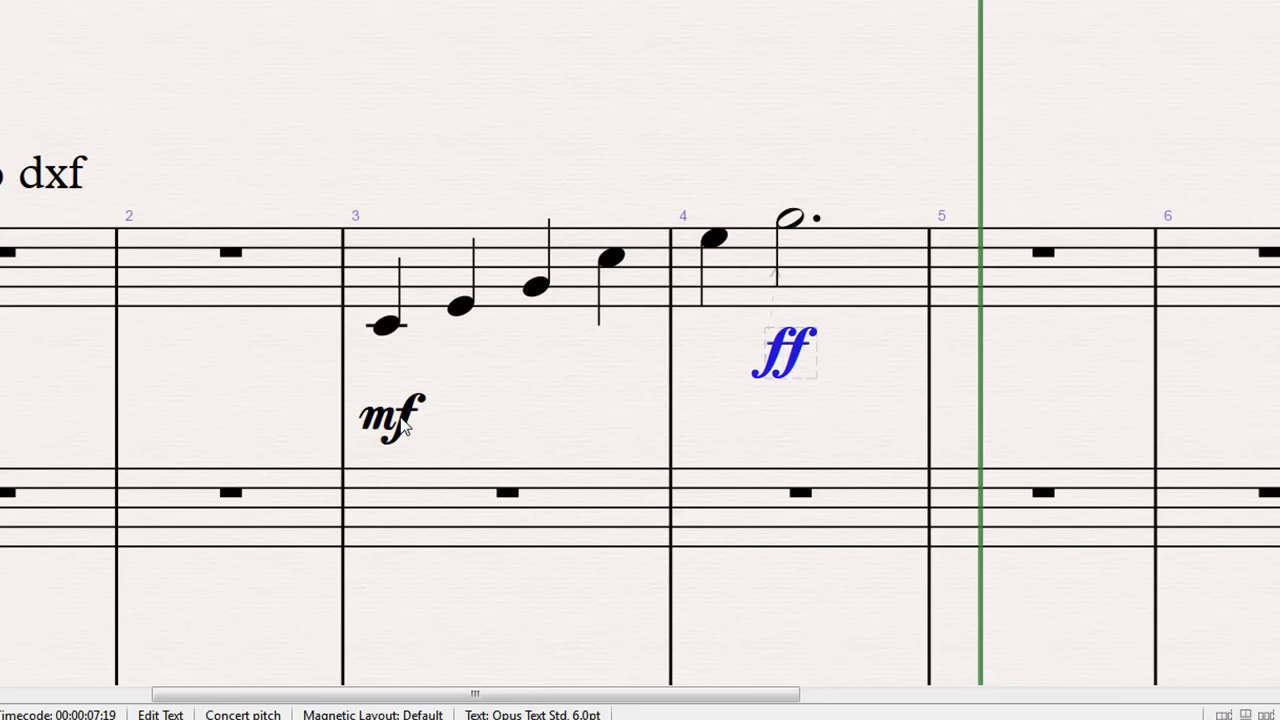
{"action": "left_click", "coordinate": [384, 326]}
{"action": "left_click", "coordinate": [790, 219], "text": "shift"}
{"action": "key", "text": "h"}
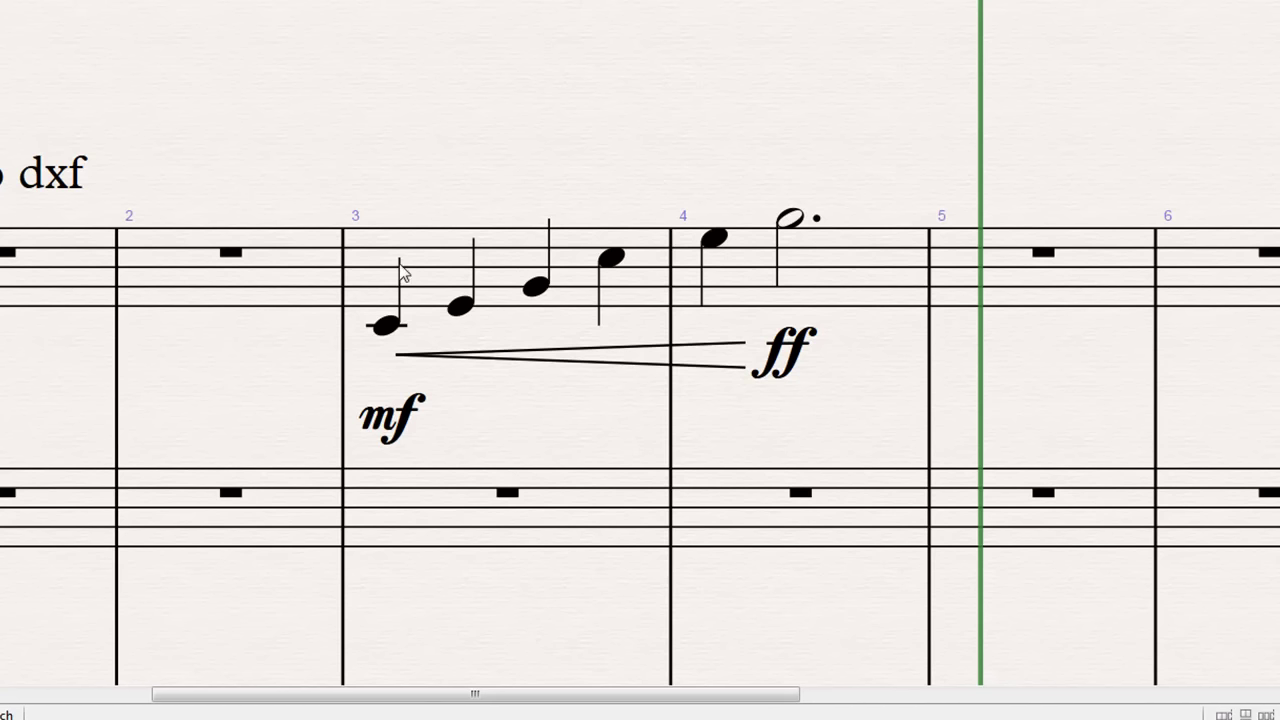
Step: Add a plain Line from the Lines and Arrows gallery above bars 3–4
{"action": "left_click", "coordinate": [387, 324]}
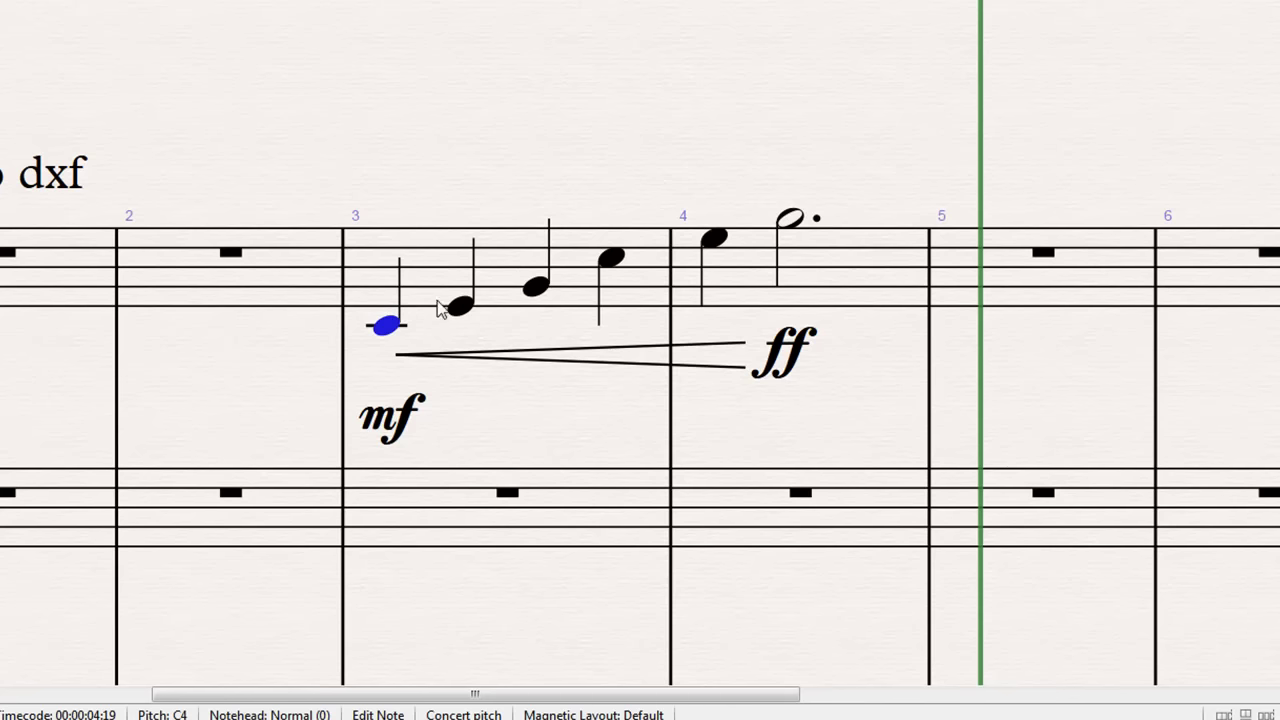
{"action": "left_click", "coordinate": [792, 219], "text": "shift"}
{"action": "key", "text": "l"}
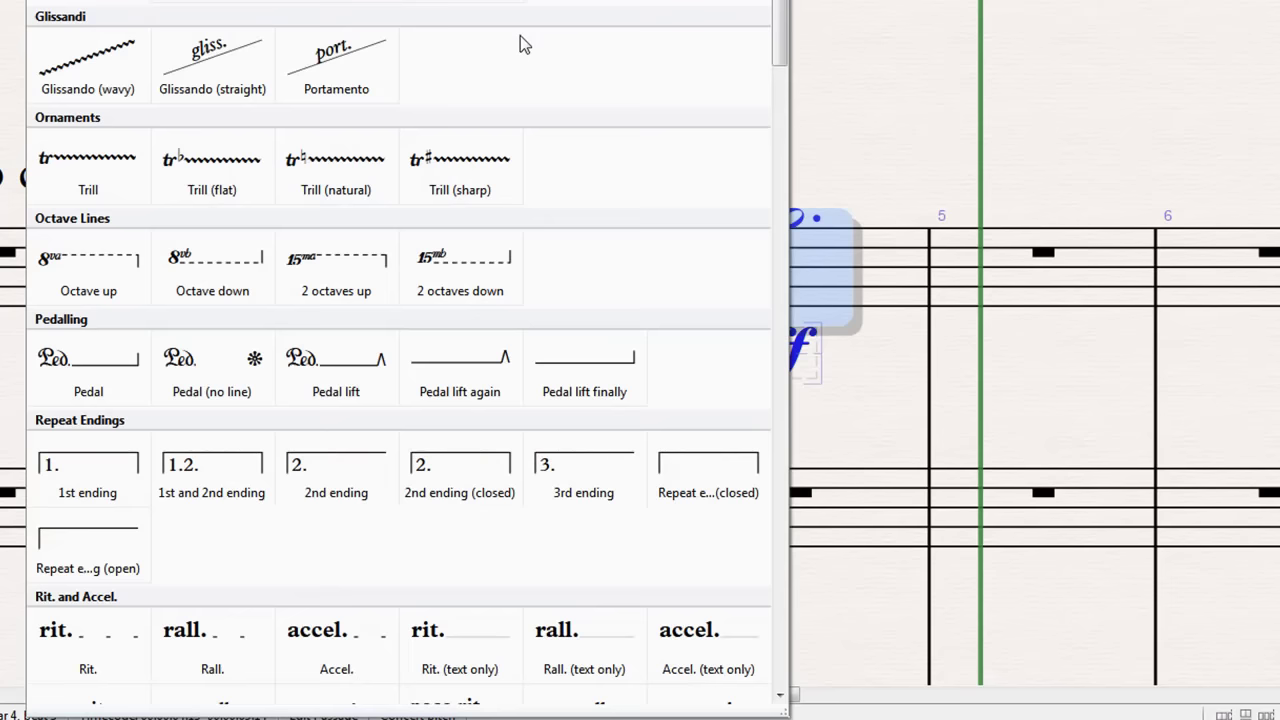
{"action": "scroll", "coordinate": [532, 60], "scroll_direction": "down", "scroll_amount": 10}
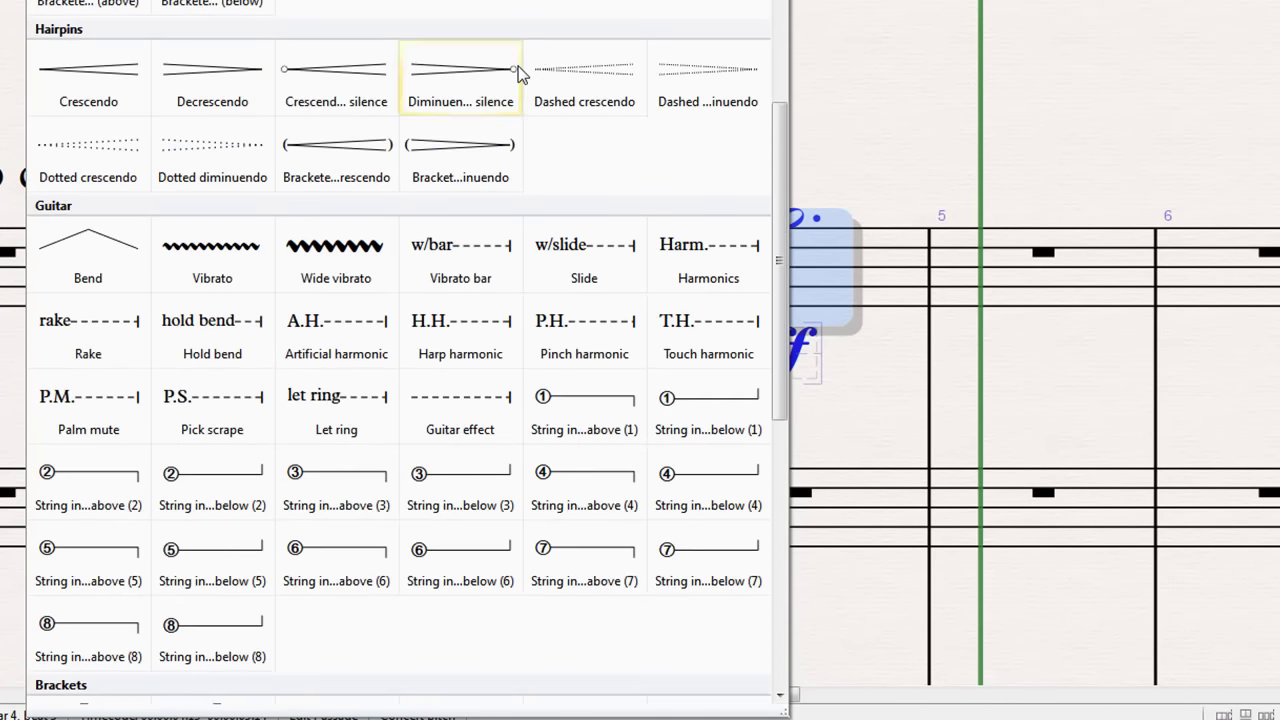
{"action": "scroll", "coordinate": [72, 388], "scroll_direction": "down", "scroll_amount": 5}
{"action": "left_click", "coordinate": [72, 388]}
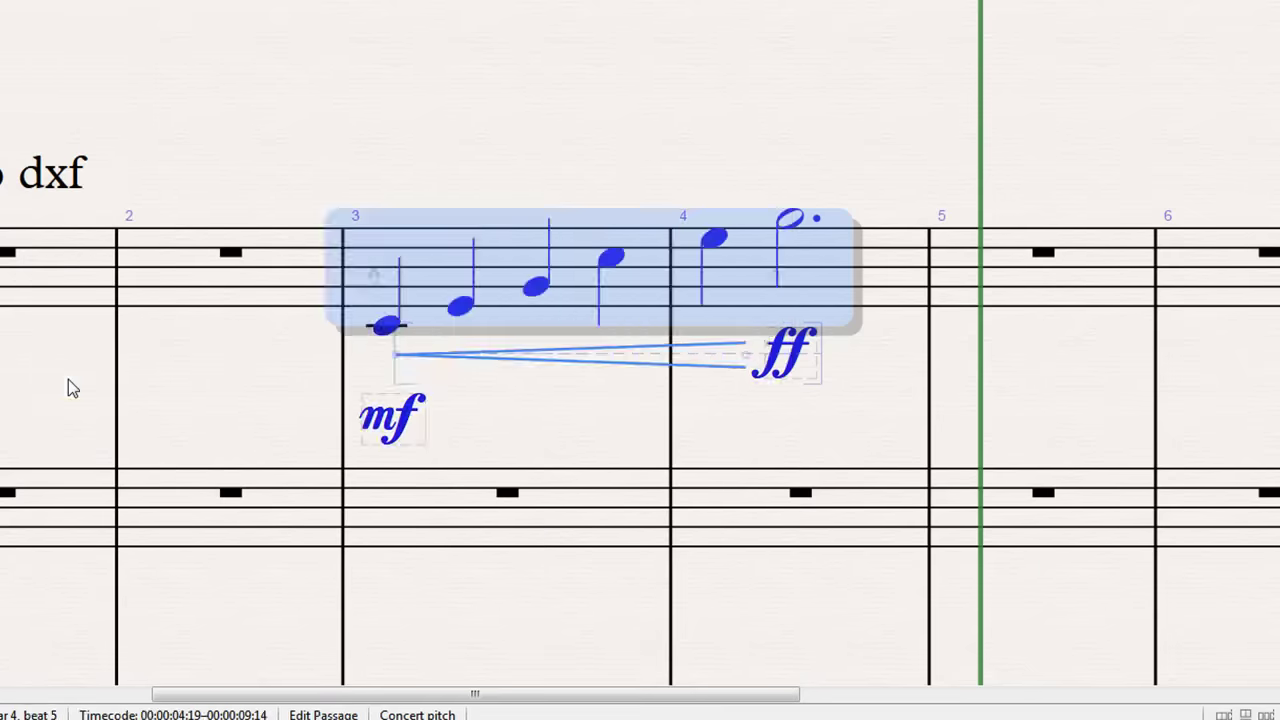
{"action": "key", "text": "Escape"}
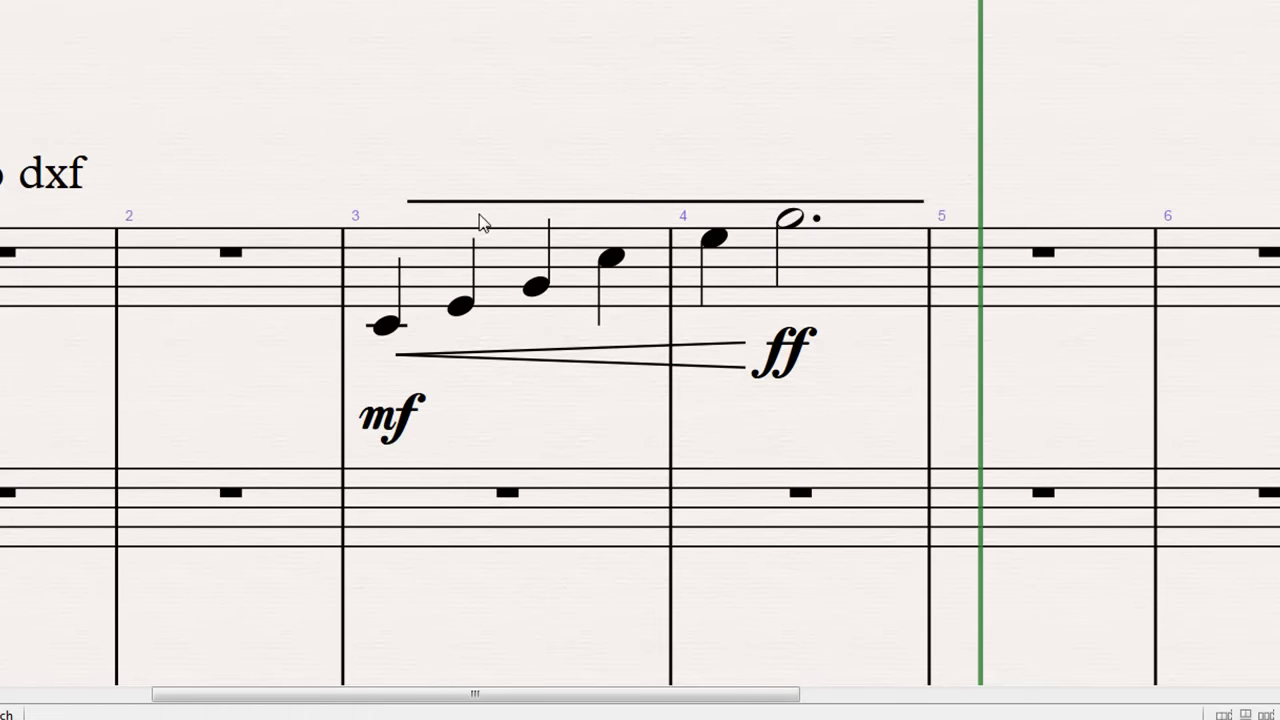
Step: Select Violin I bars 3–4 for the Add Continuous Control Changes plug-in
{"action": "left_click", "coordinate": [500, 256]}
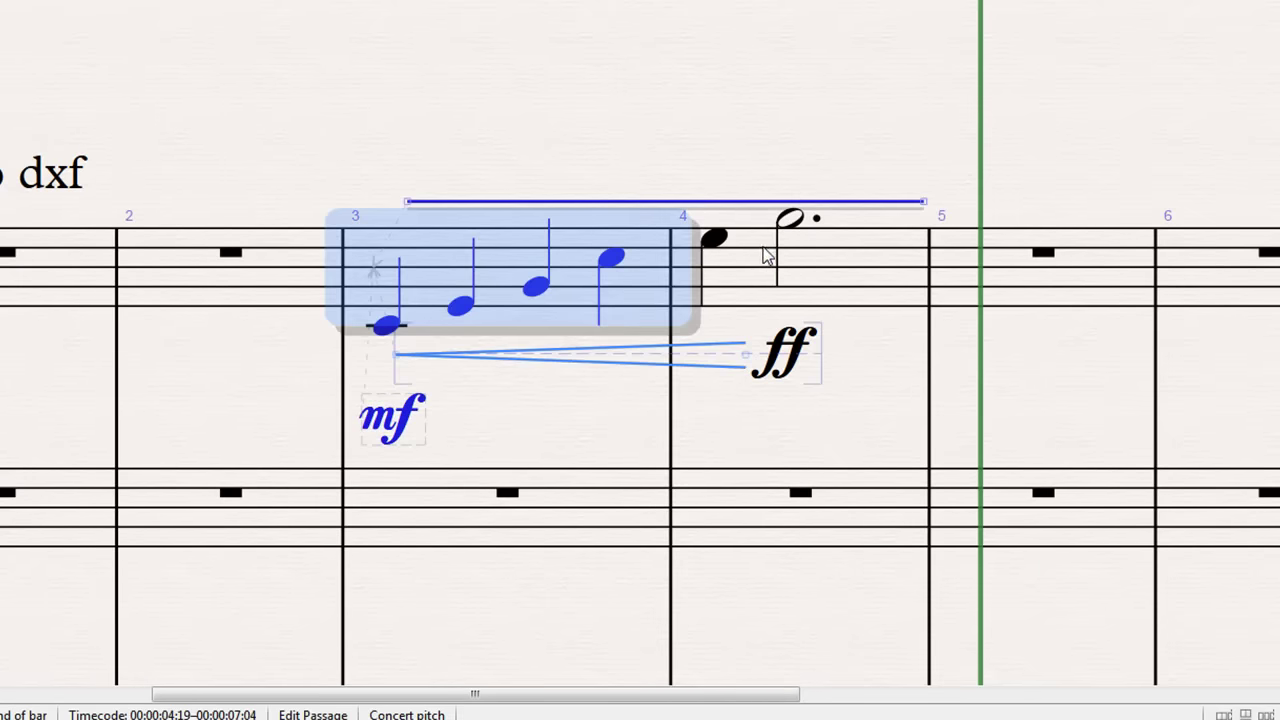
{"action": "left_click", "coordinate": [765, 256], "text": "shift"}
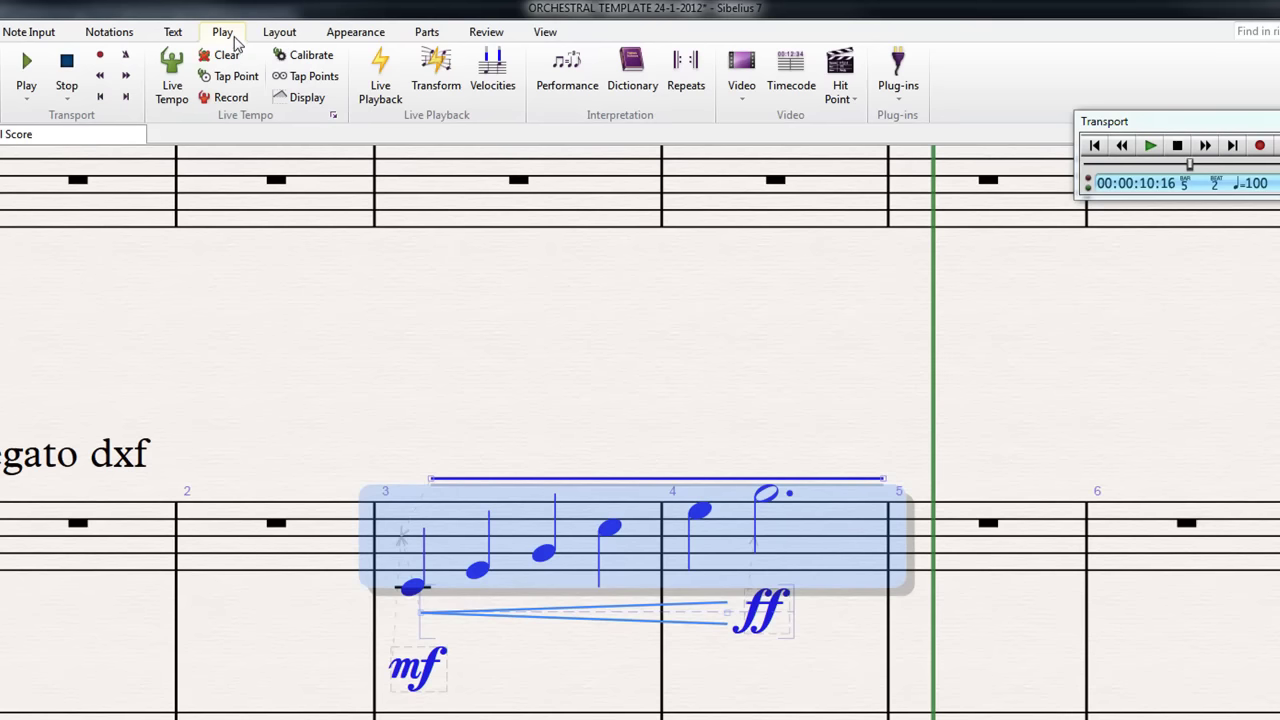
{"action": "left_click", "coordinate": [898, 78]}
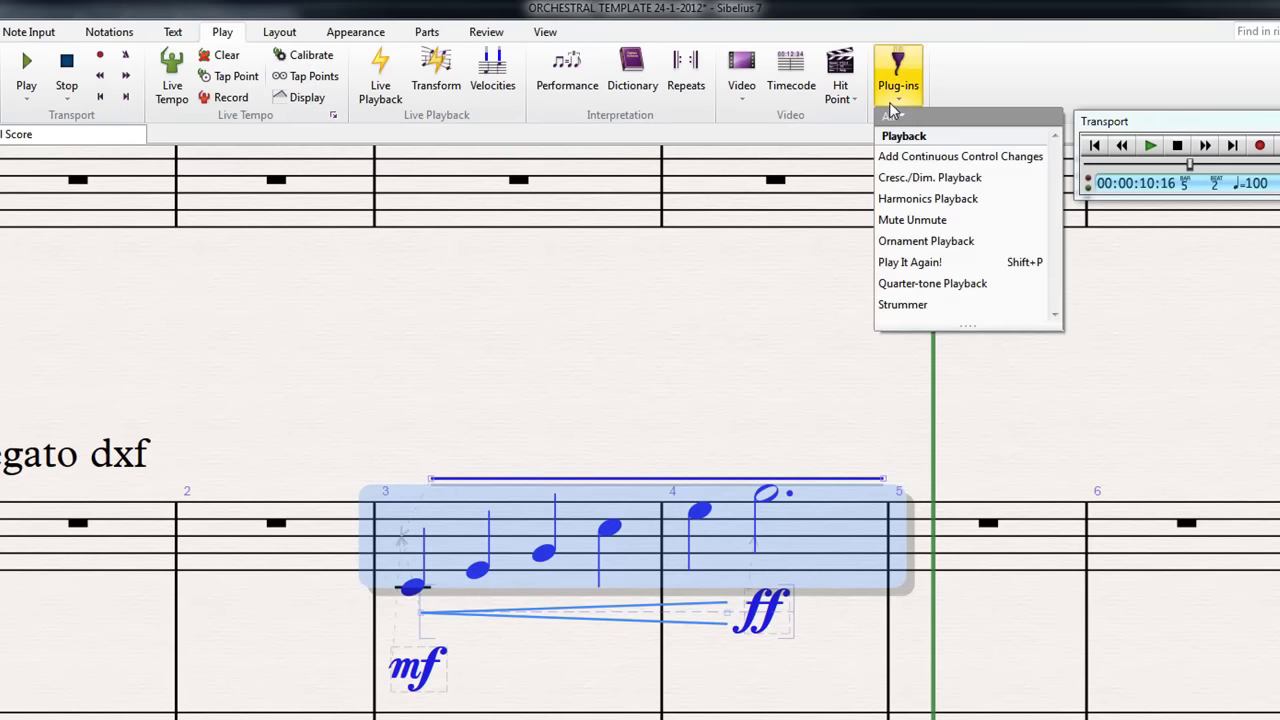
{"action": "left_click", "coordinate": [911, 160]}
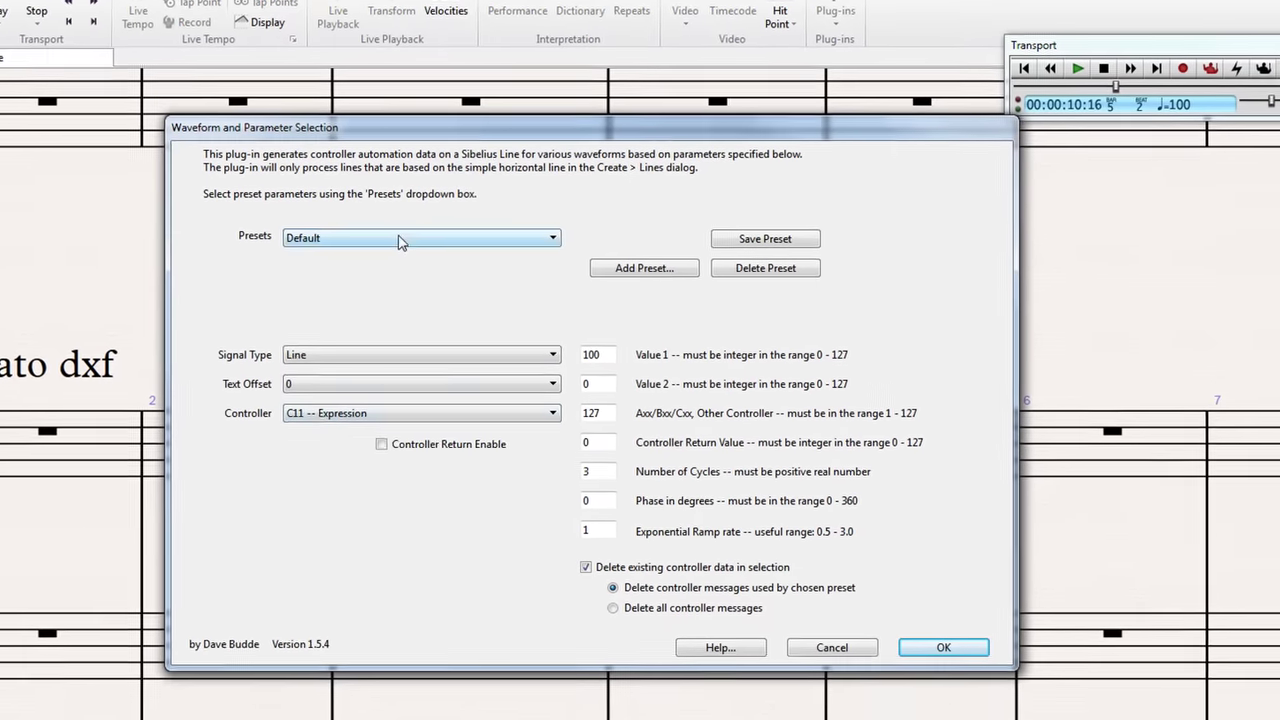
Step: Choose the Modwheel crescendo preset with controller C1 Mod Wheel, then cancel the dialog
{"action": "left_click", "coordinate": [445, 332]}
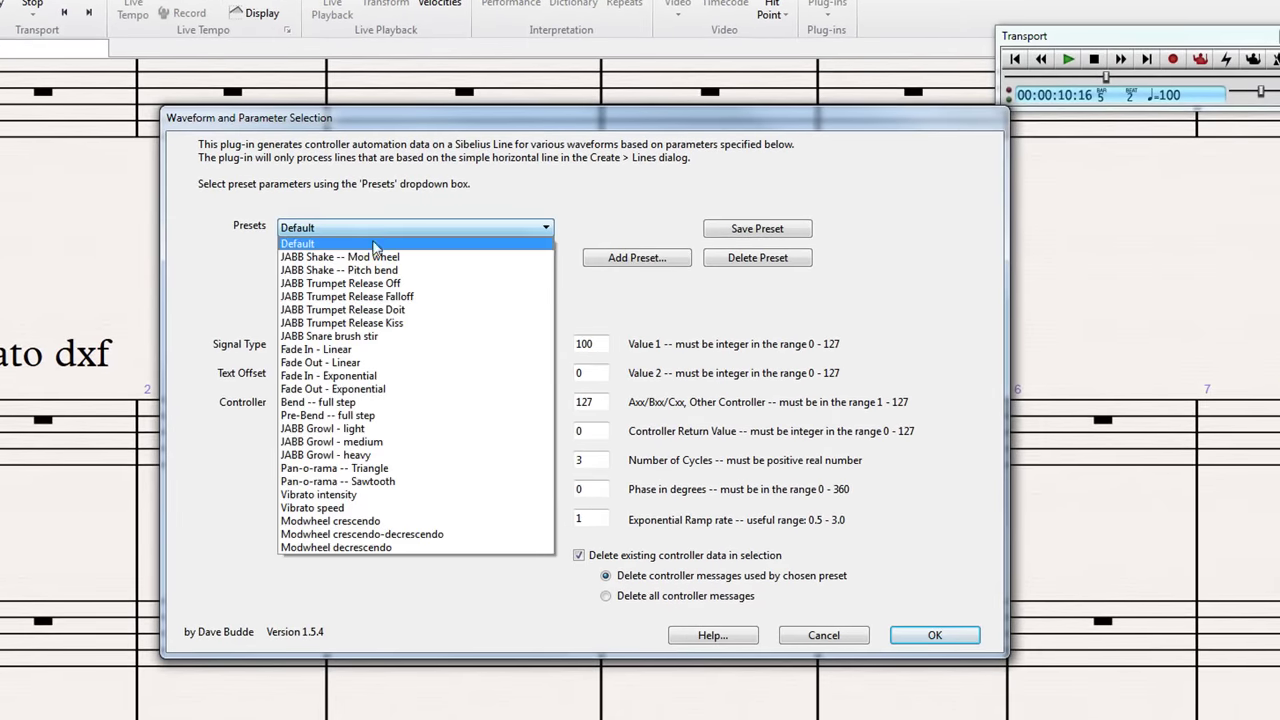
{"action": "left_click", "coordinate": [340, 521]}
{"action": "left_click", "coordinate": [312, 402]}
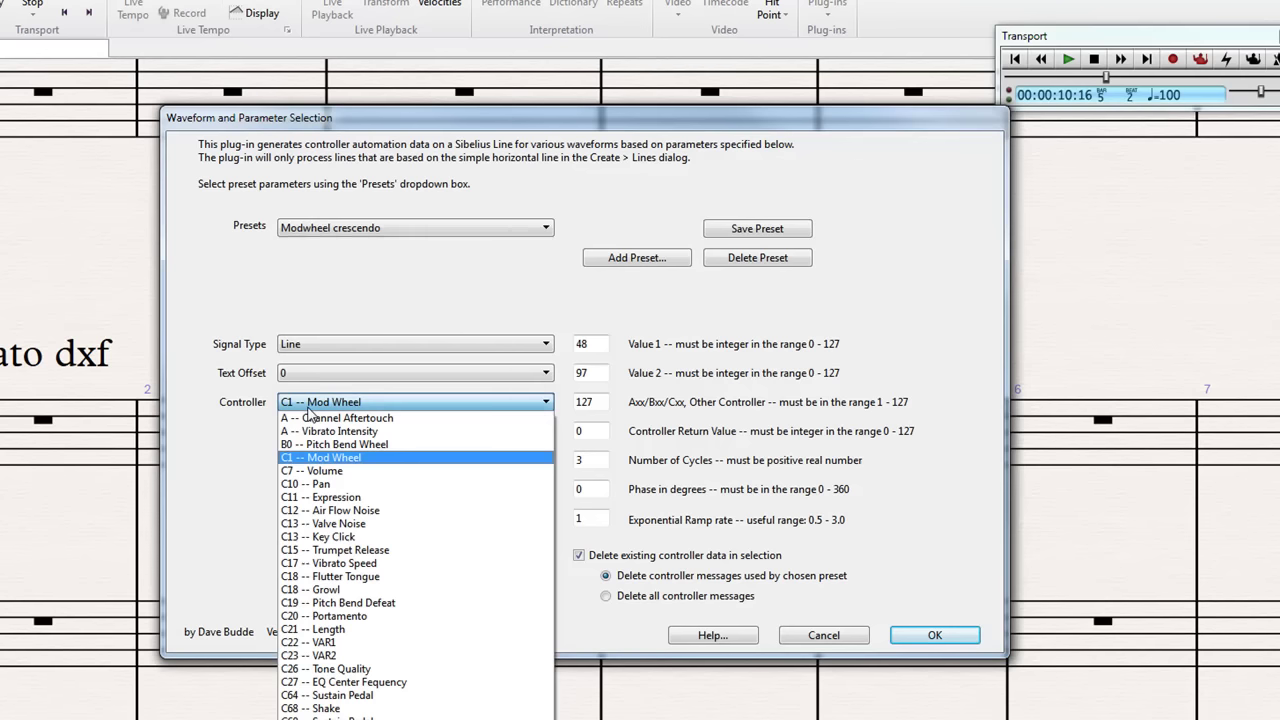
{"action": "left_click", "coordinate": [308, 409]}
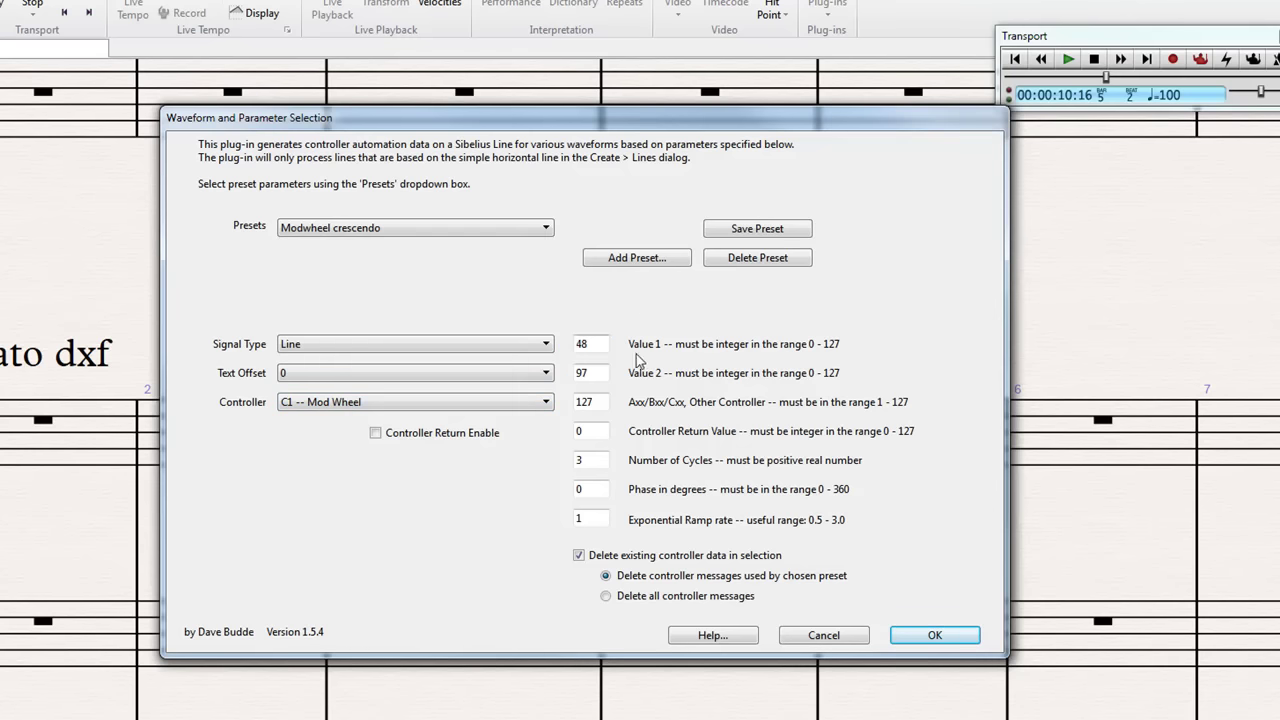
{"action": "left_click_drag", "start_coordinate": [618, 110], "coordinate": [583, 129]}
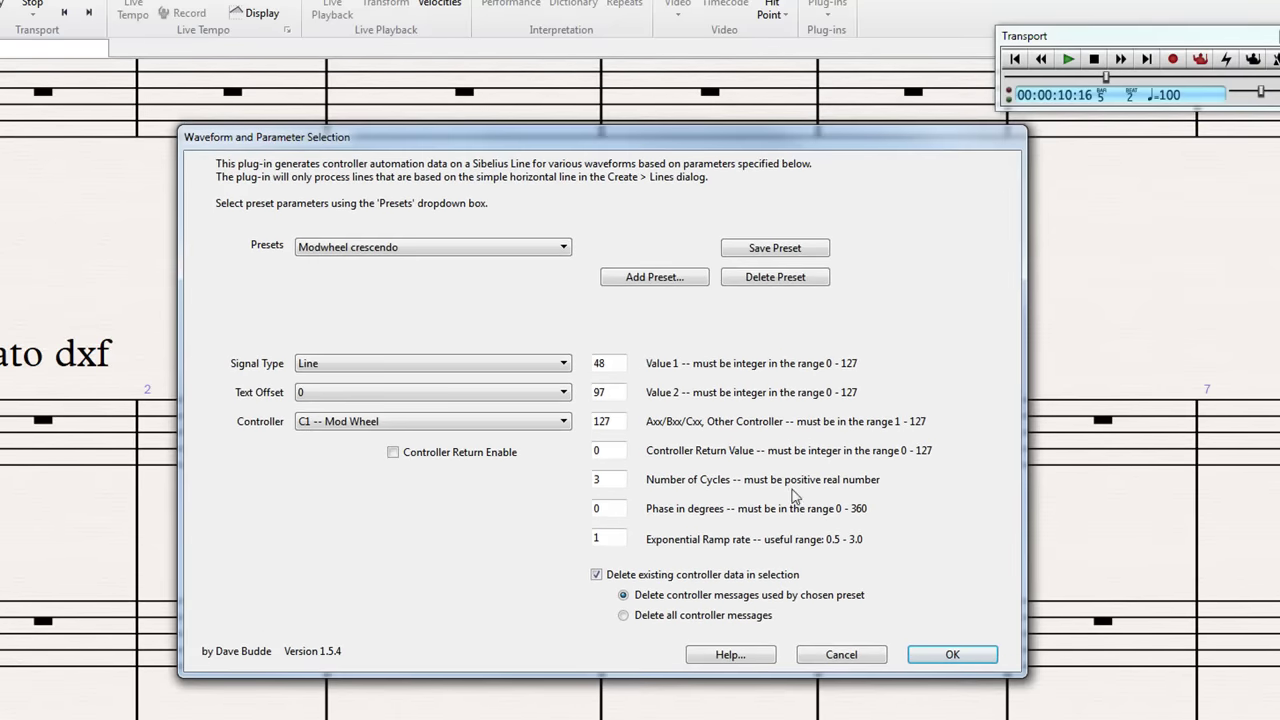
{"action": "left_click", "coordinate": [821, 657]}
Step: Run Add Continuous Control Changes to generate mod-wheel messages along the bars 3–4 line
{"action": "left_click", "coordinate": [829, 12]}
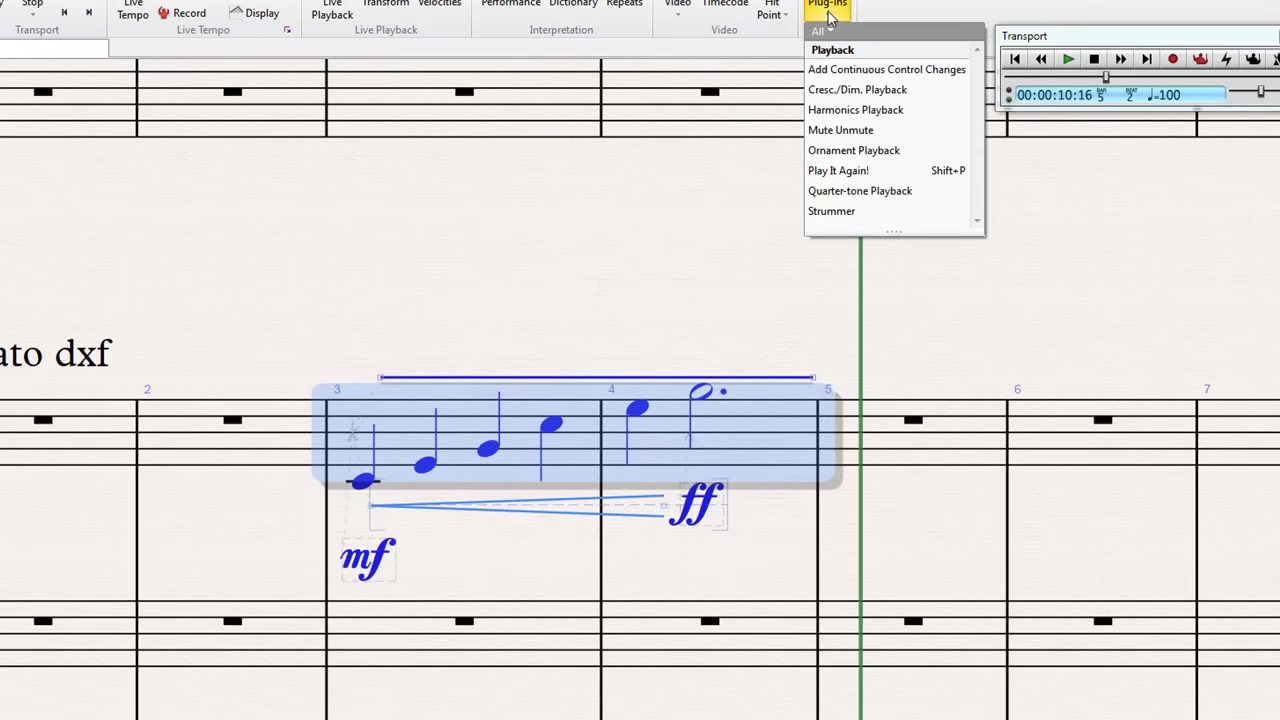
{"action": "left_click", "coordinate": [851, 90]}
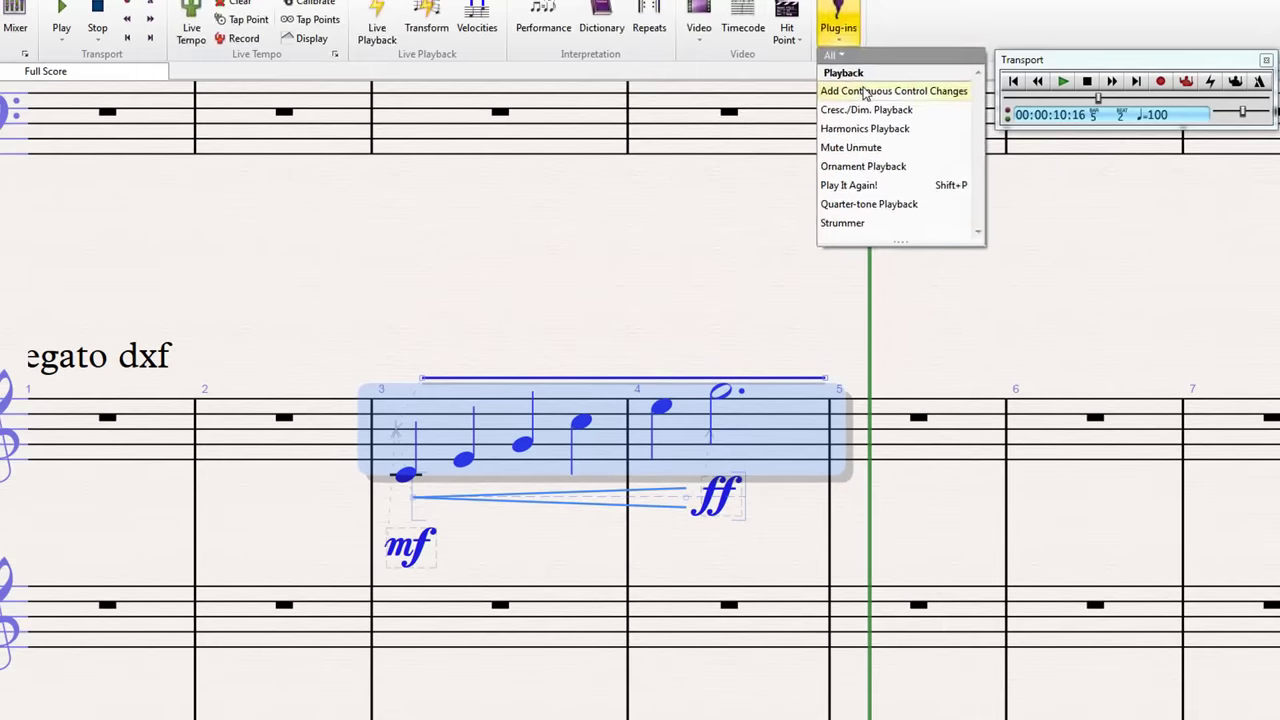
{"action": "left_click", "coordinate": [860, 89]}
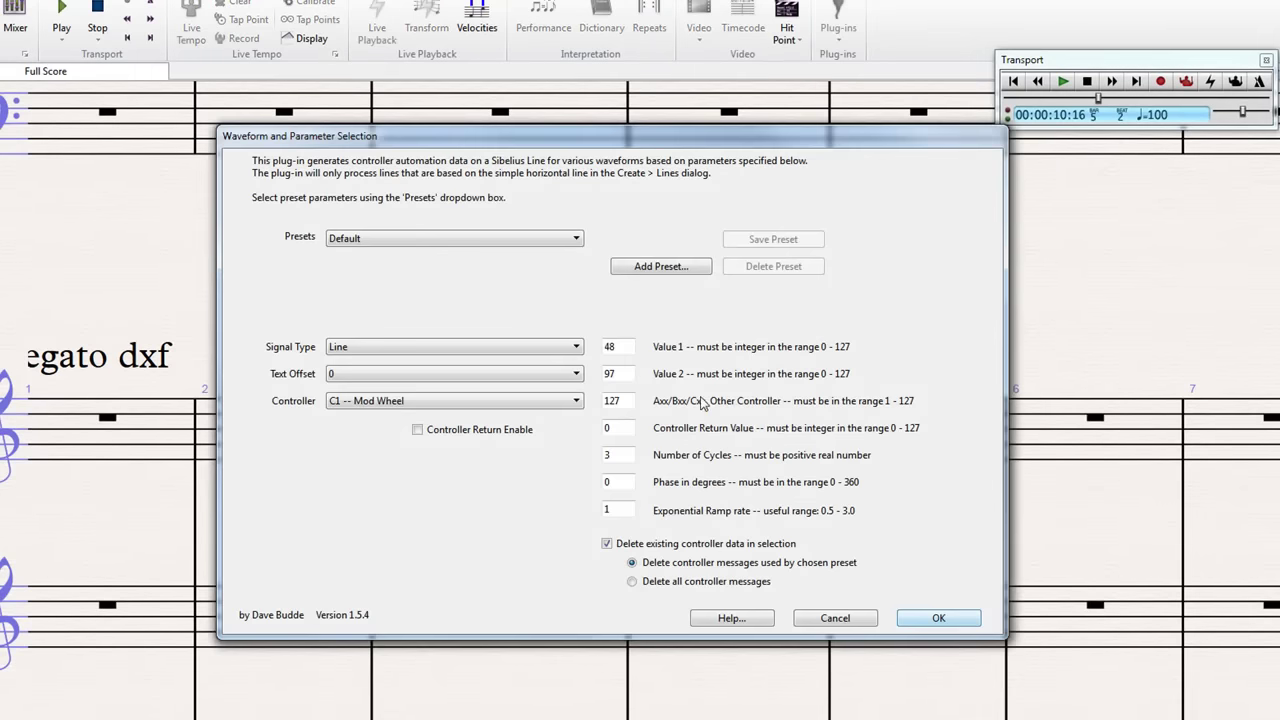
{"action": "left_click", "coordinate": [922, 620]}
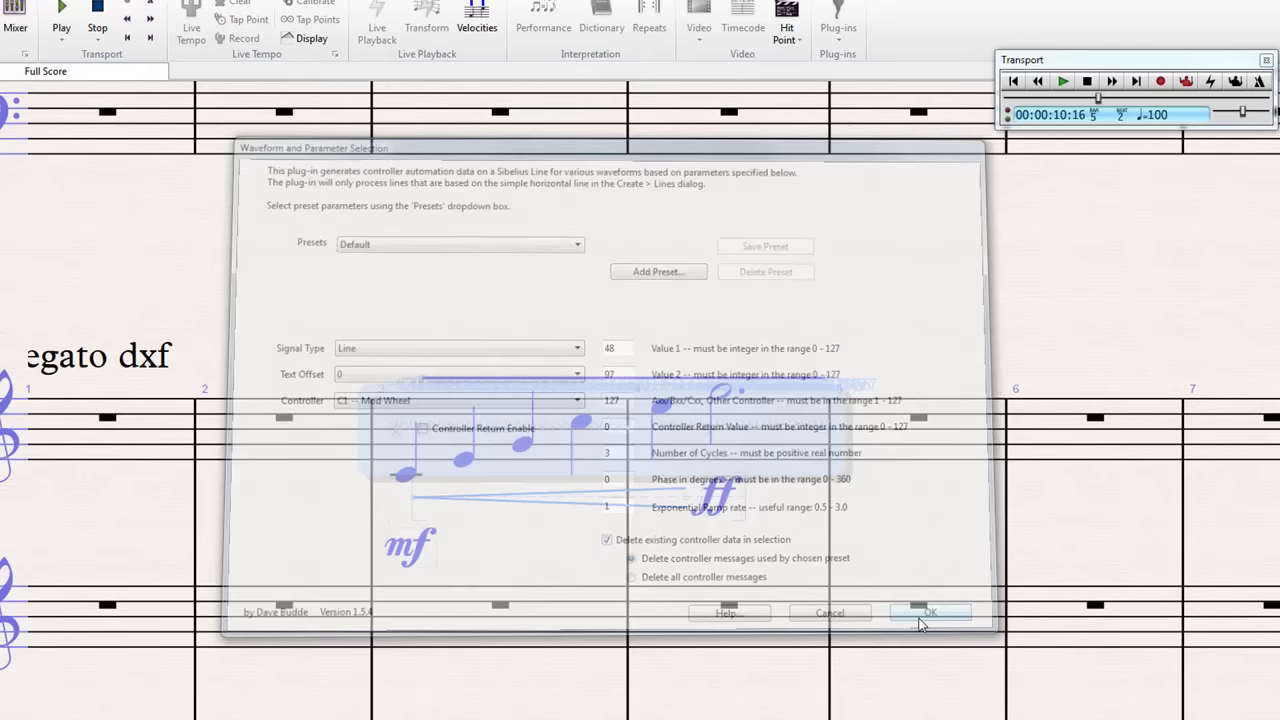
{"action": "key", "text": "Escape"}
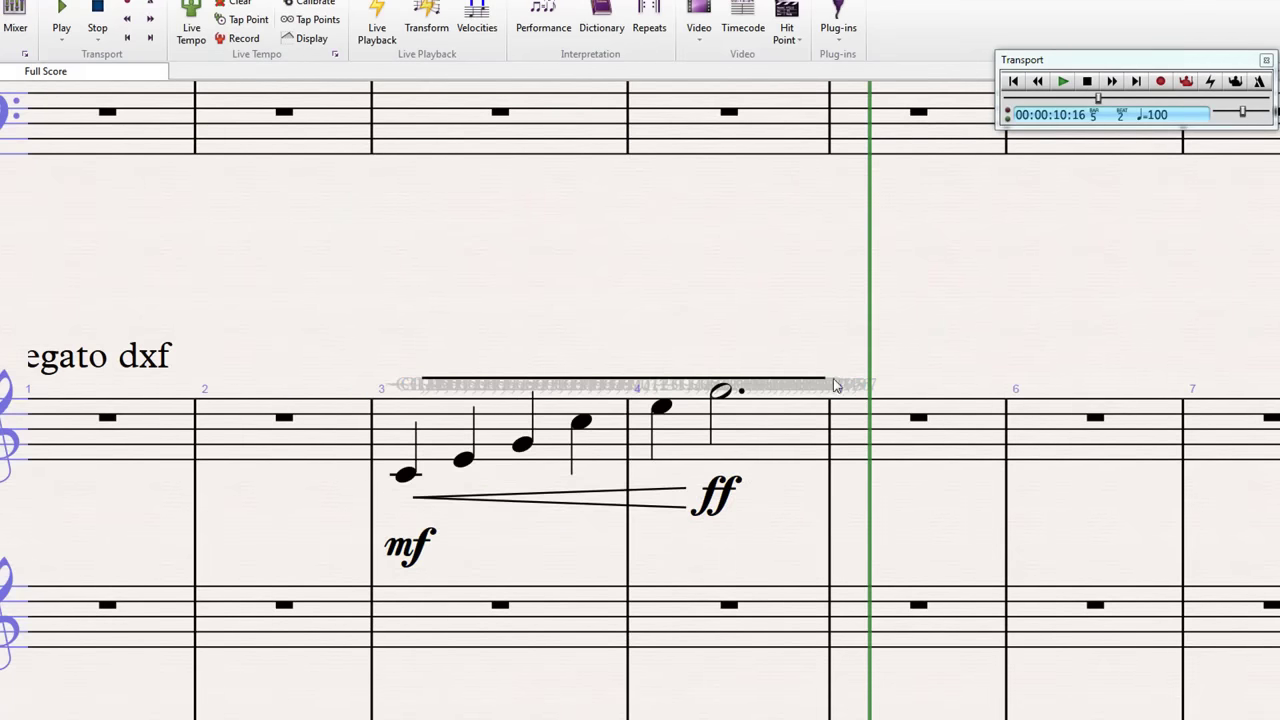
{"action": "scroll", "coordinate": [851, 400], "scroll_direction": "up", "scroll_amount": 2}
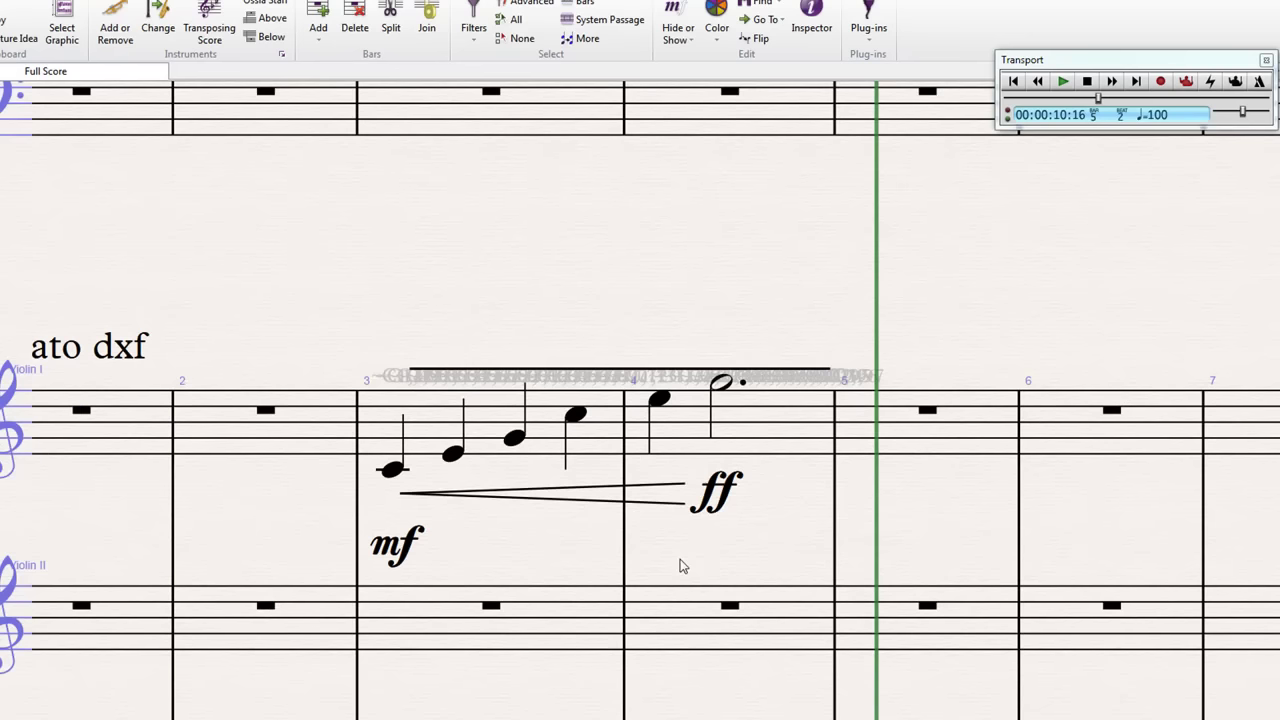
{"action": "left_click", "coordinate": [781, 435]}
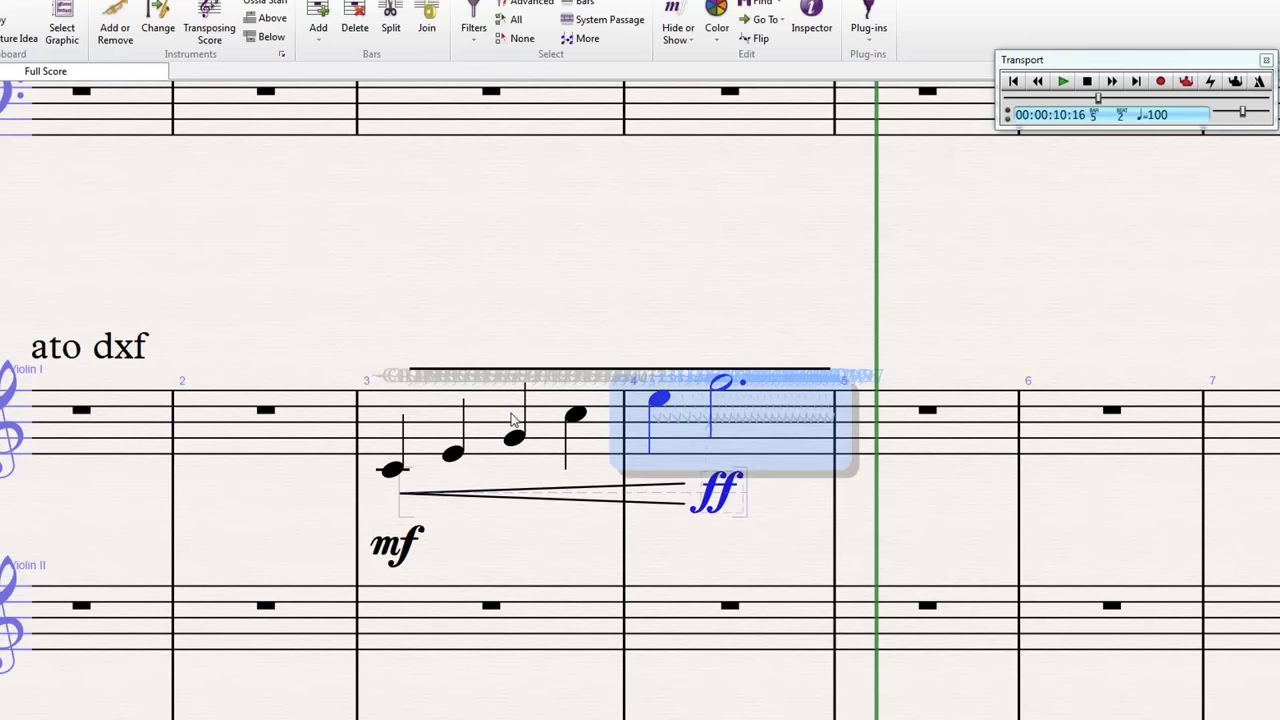
{"action": "left_click", "coordinate": [556, 421], "text": "shift"}
{"action": "left_click", "coordinate": [474, 27]}
{"action": "scroll", "coordinate": [601, 293], "scroll_direction": "down", "scroll_amount": 3}
{"action": "scroll", "coordinate": [601, 293], "scroll_direction": "down", "scroll_amount": 3}
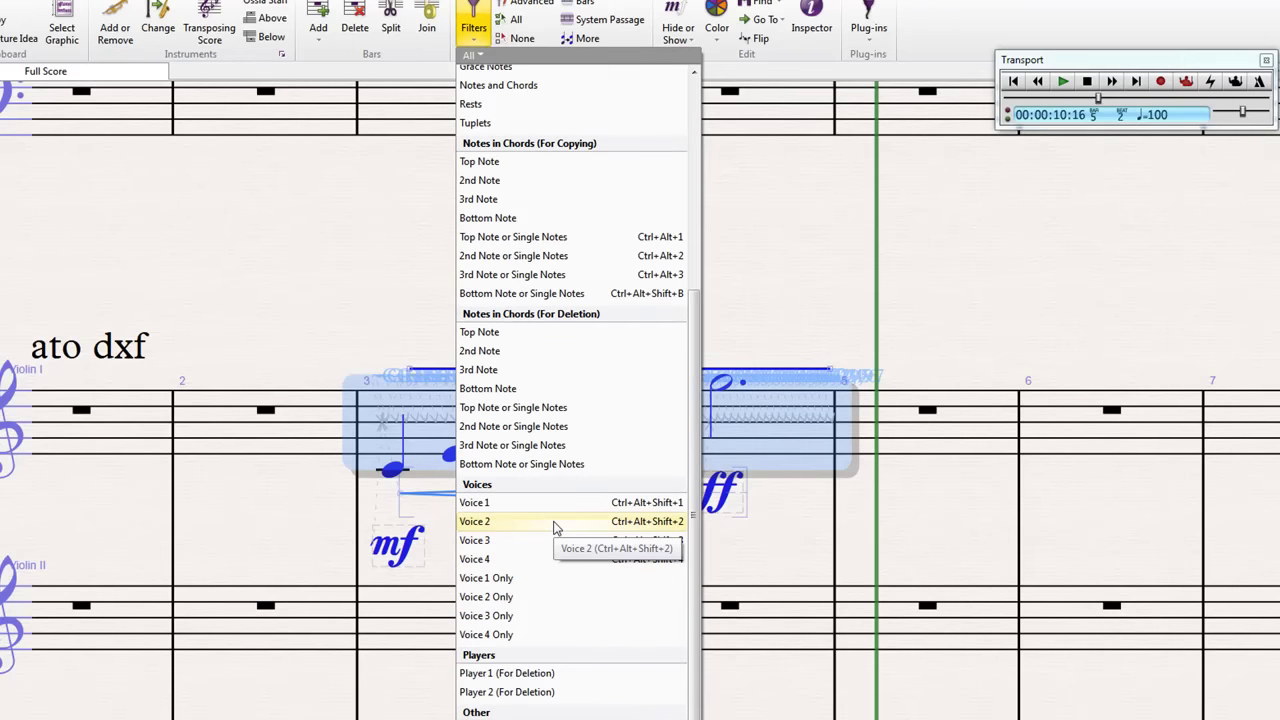
{"action": "left_click", "coordinate": [556, 522]}
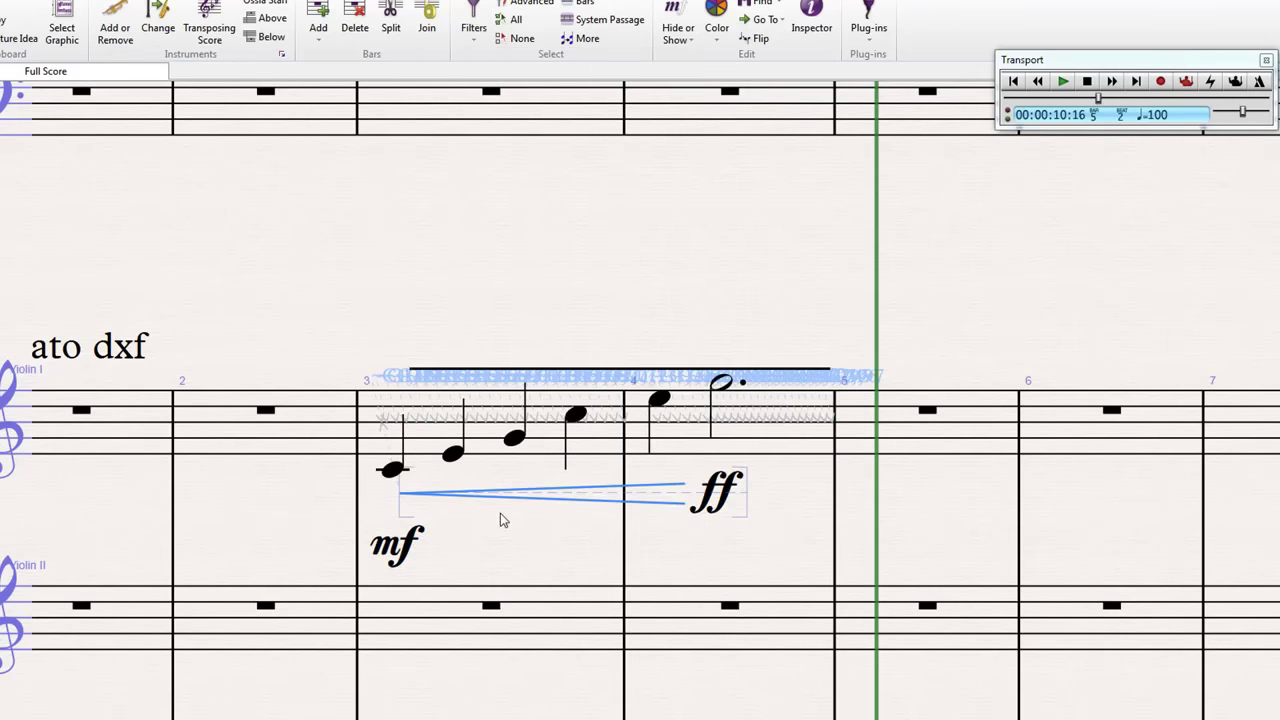
{"action": "key", "text": "Escape"}
{"action": "left_click", "coordinate": [577, 503]}
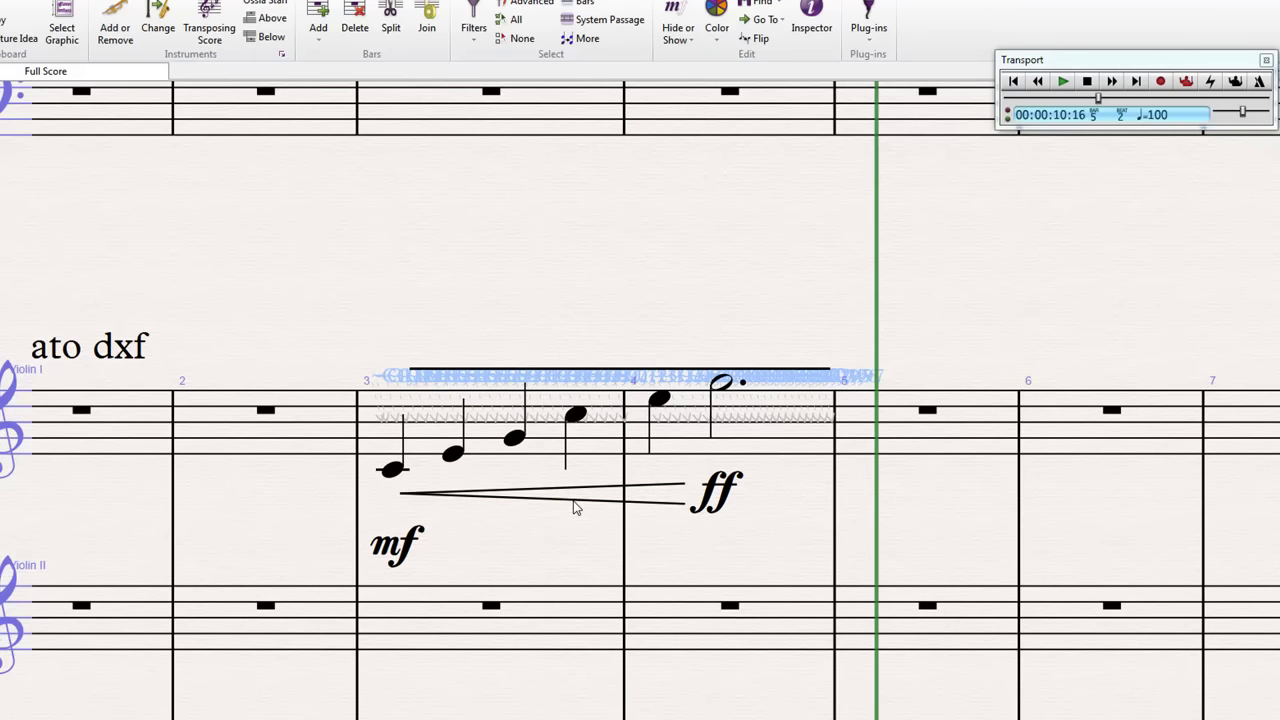
Step: Make the first Violin I note a whole note an octave higher, and lower the bar-4 note two steps
{"action": "double_click", "coordinate": [575, 507]}
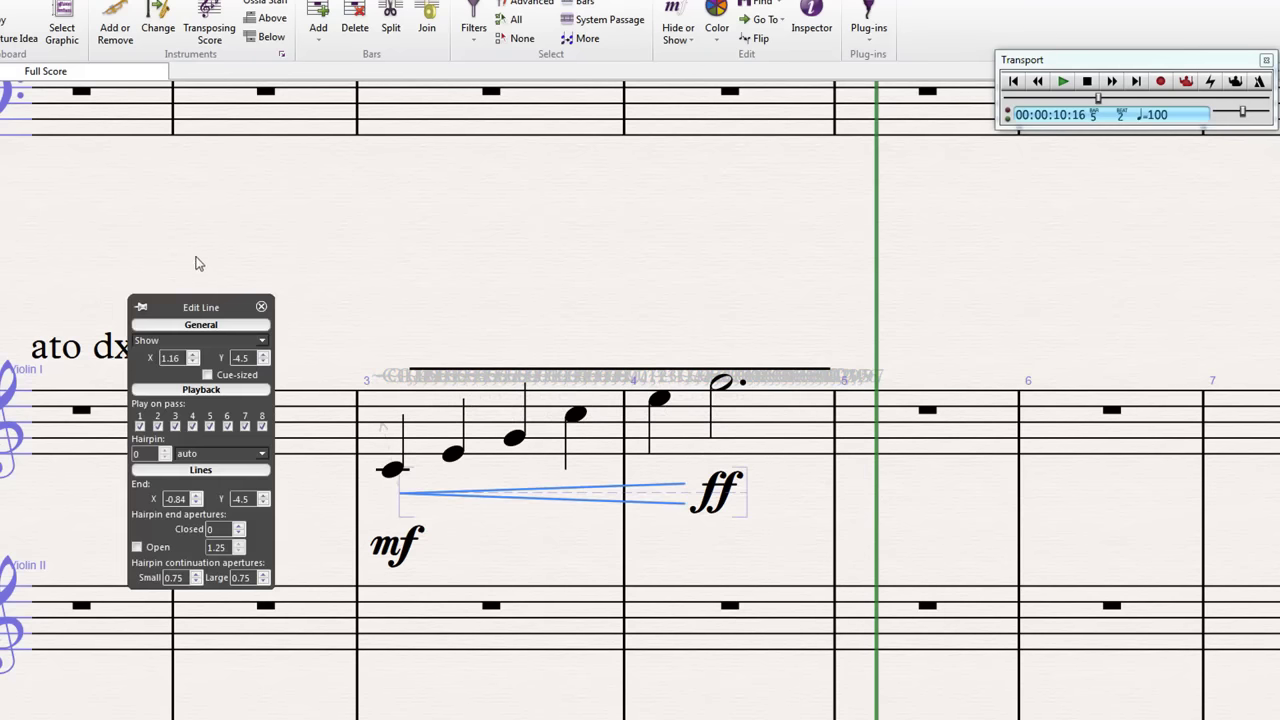
{"action": "left_click_drag", "start_coordinate": [200, 303], "coordinate": [336, 204]}
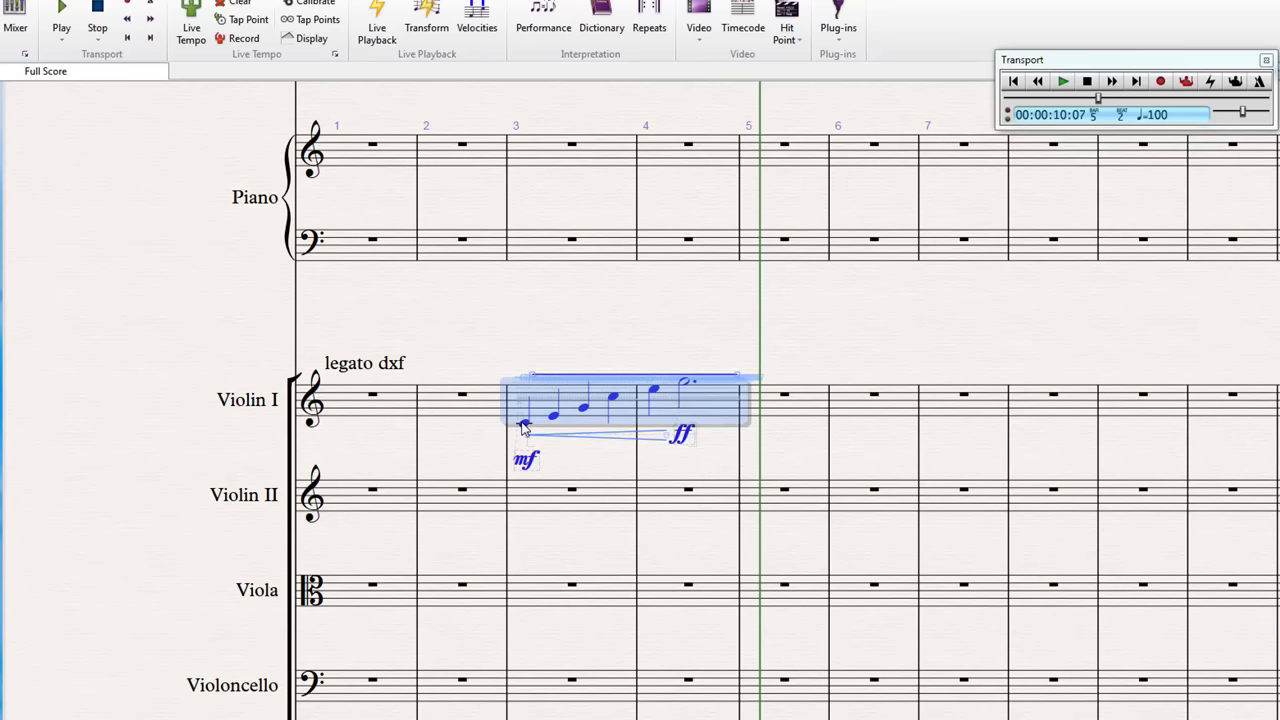
{"action": "left_click", "coordinate": [523, 425]}
{"action": "key", "text": "ctrl+Up"}
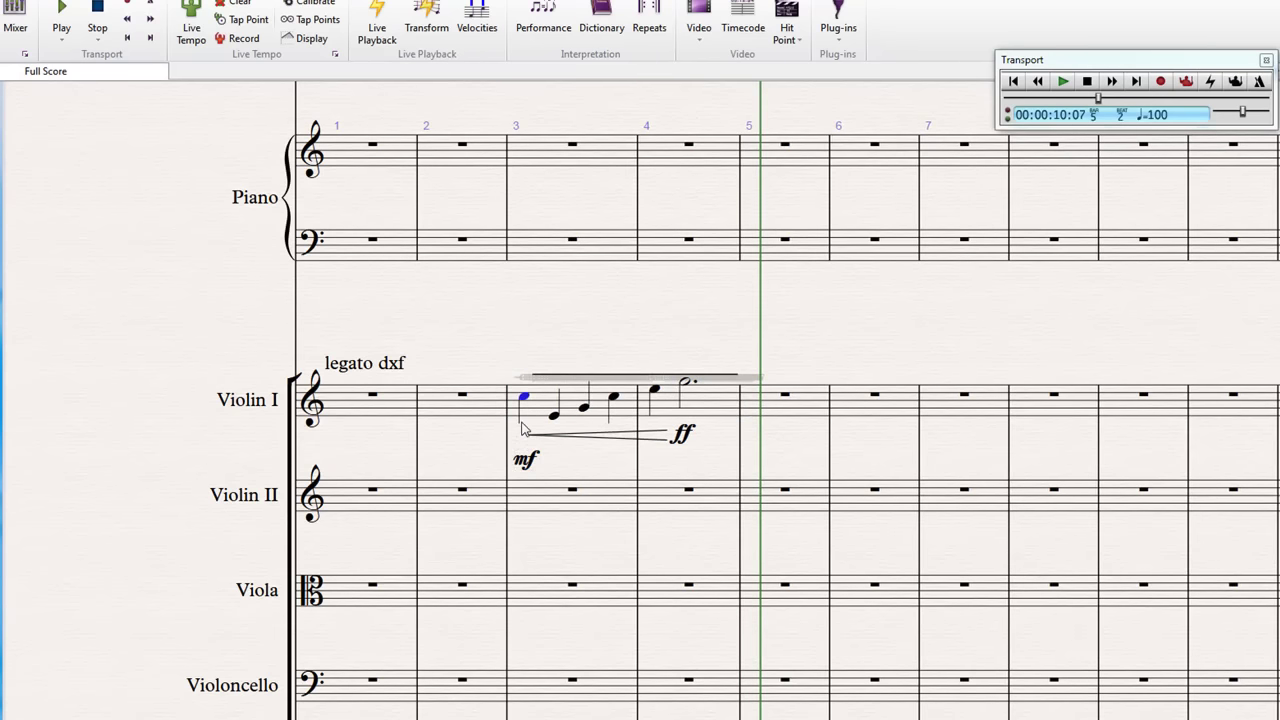
{"action": "key", "text": "7"}
{"action": "key", "text": "Right"}
{"action": "key", "text": "Down"}
{"action": "key", "text": "Down"}
Step: Make the bar-4 note a whole note and slur it from the bar-3 whole note
{"action": "key", "text": "7"}
{"action": "key", "text": "Left"}
{"action": "key", "text": "s"}
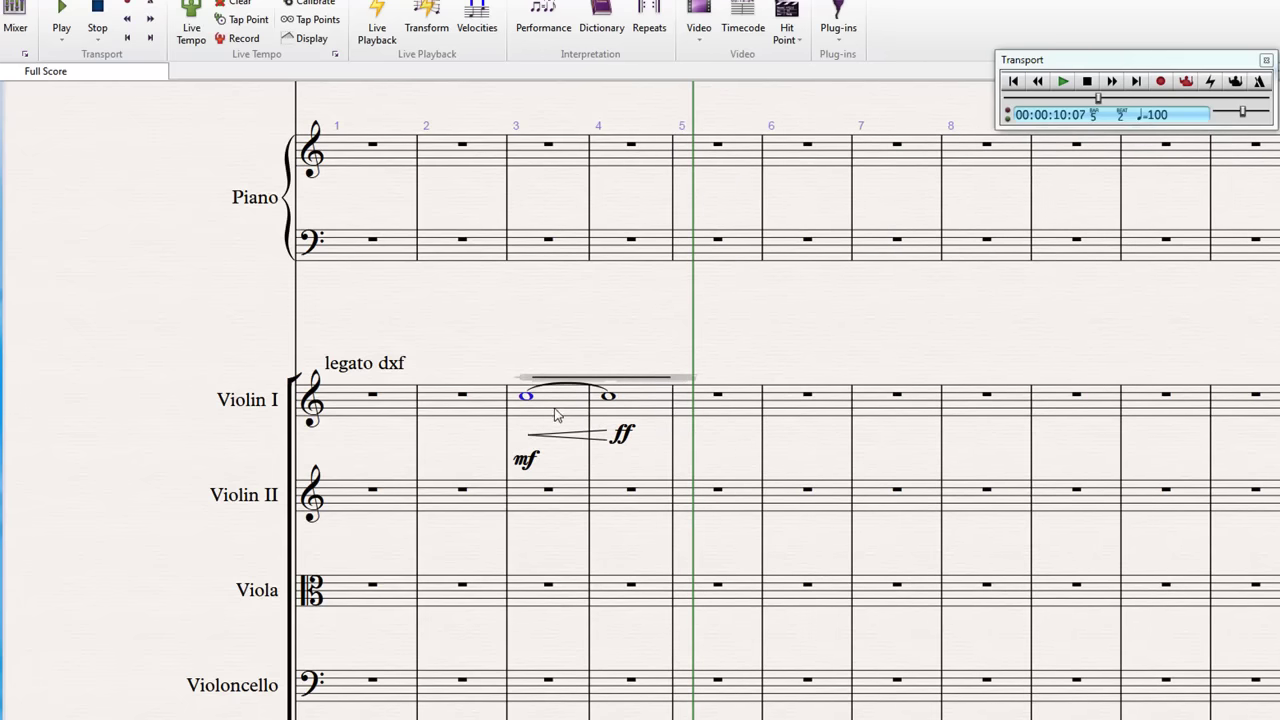
Step: Play back Violin I from bar 3, then stop playback
{"action": "left_click", "coordinate": [557, 415]}
{"action": "key", "text": "p"}
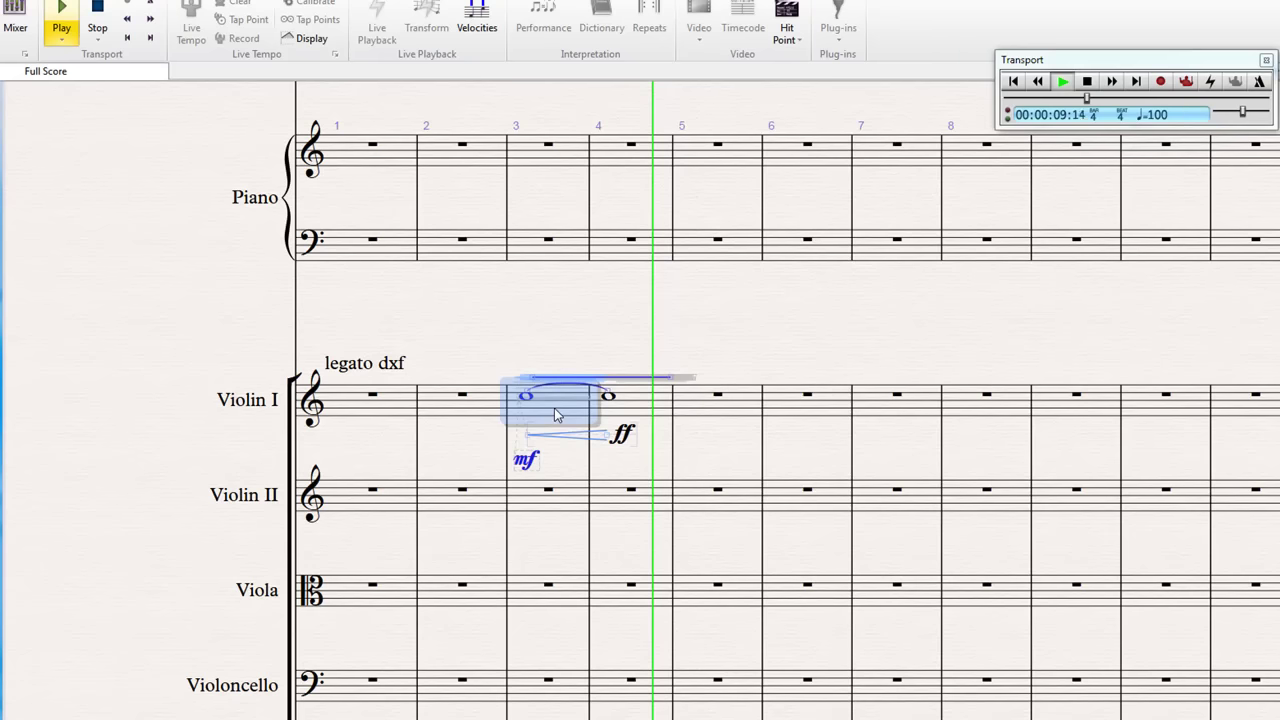
{"action": "key", "text": "Escape"}
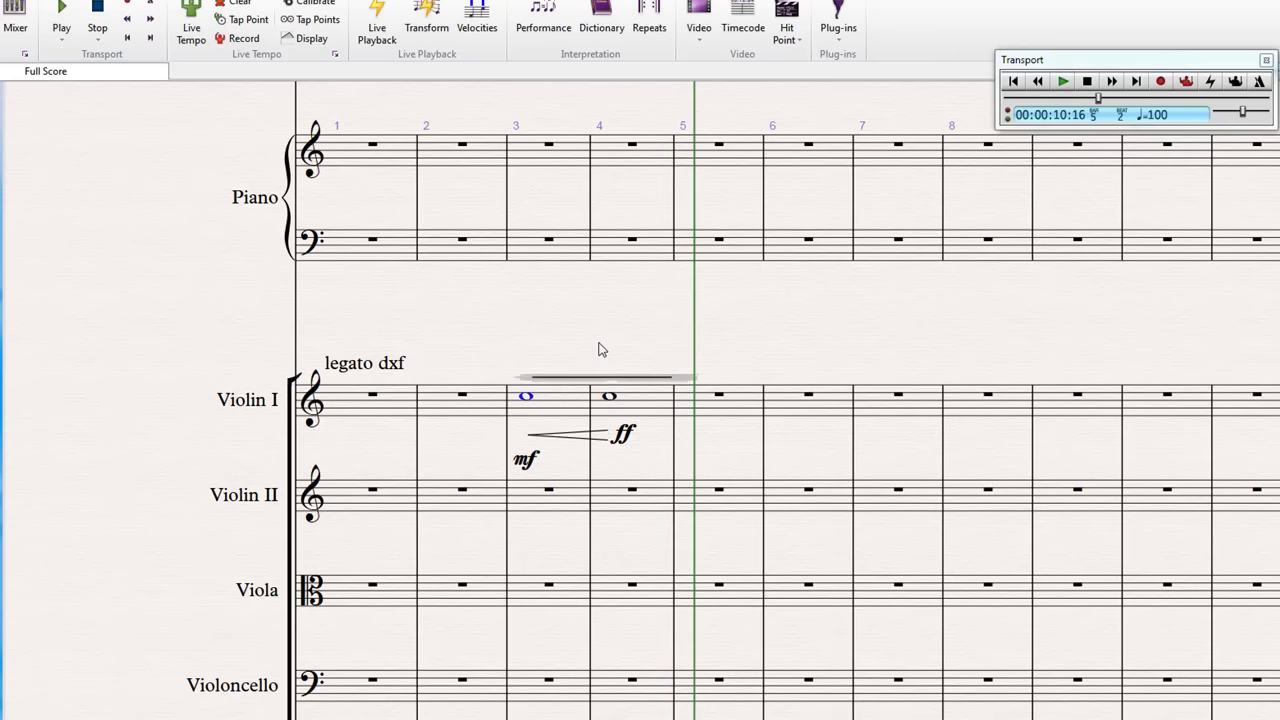
Step: Move the Violin I phrase into bar 3 of the first Horn in F staff and delete its hairpin and ff
{"action": "type", "text": "cegb"}
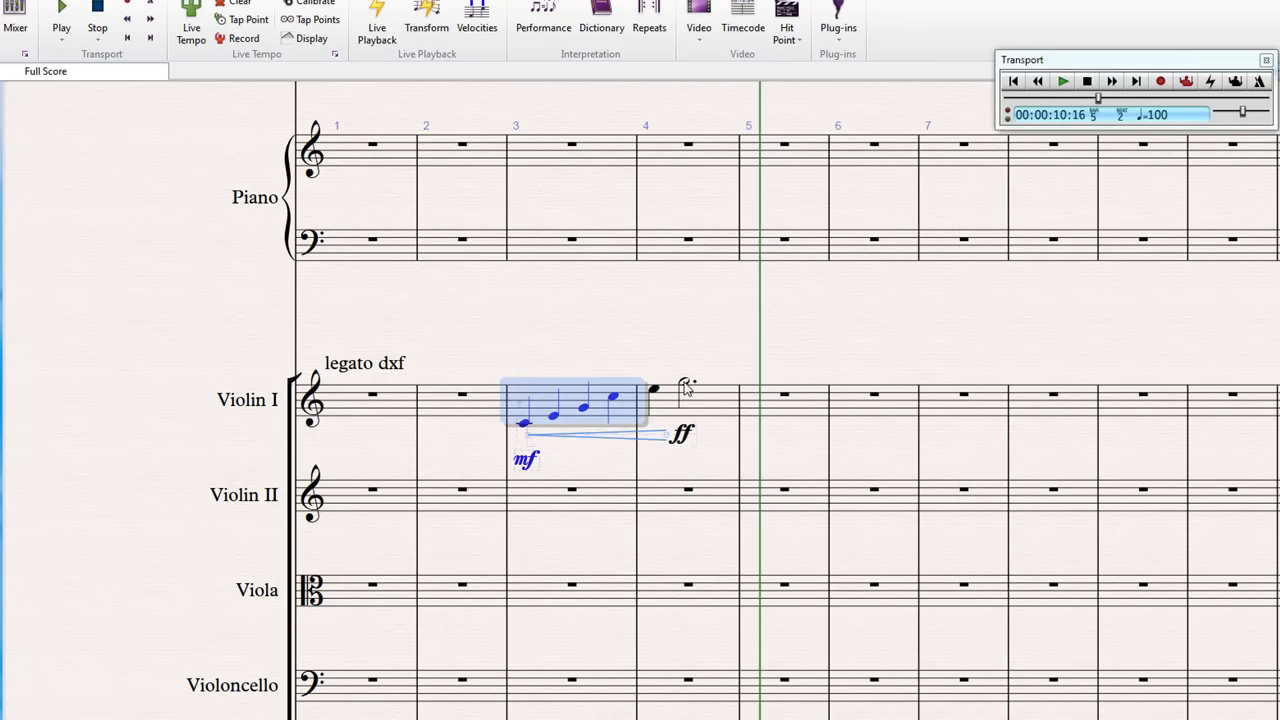
{"action": "key", "text": "ctrl+z"}
{"action": "key", "text": "ctrl+z"}
{"action": "scroll", "coordinate": [500, 355], "scroll_direction": "up", "scroll_amount": 5}
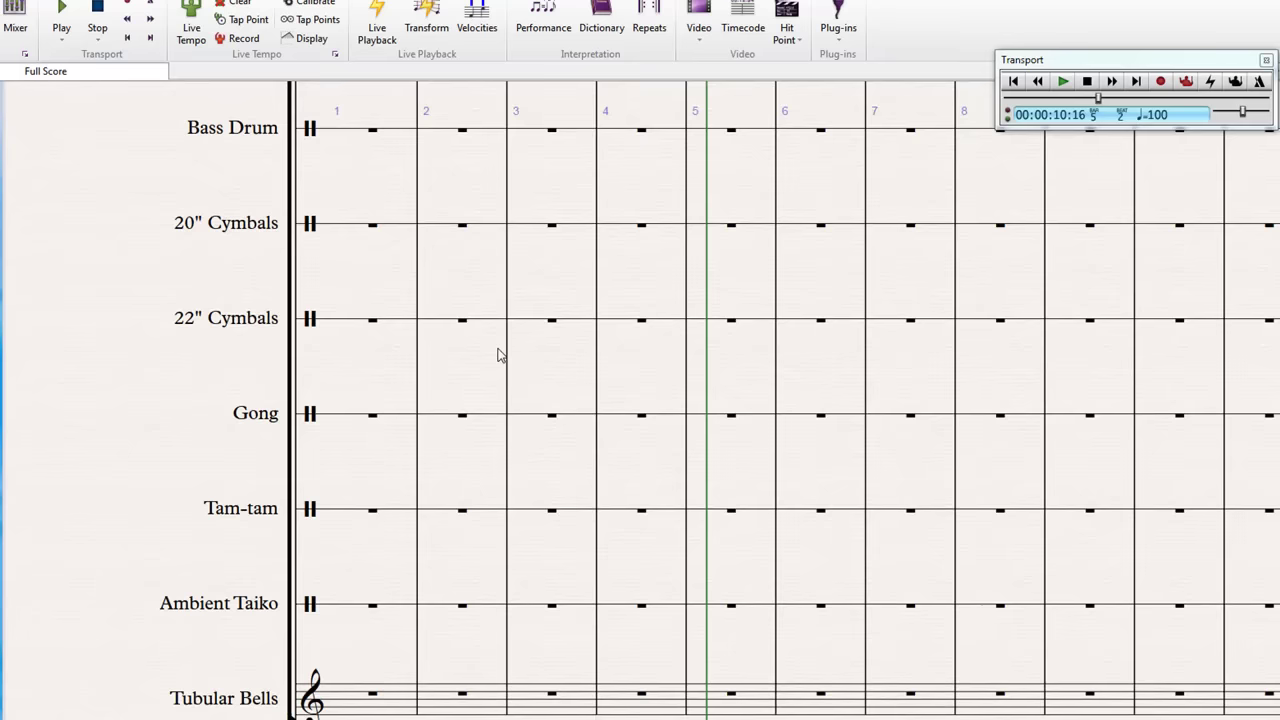
{"action": "scroll", "coordinate": [500, 355], "scroll_direction": "up", "scroll_amount": 4}
{"action": "scroll", "coordinate": [500, 355], "scroll_direction": "up", "scroll_amount": 4}
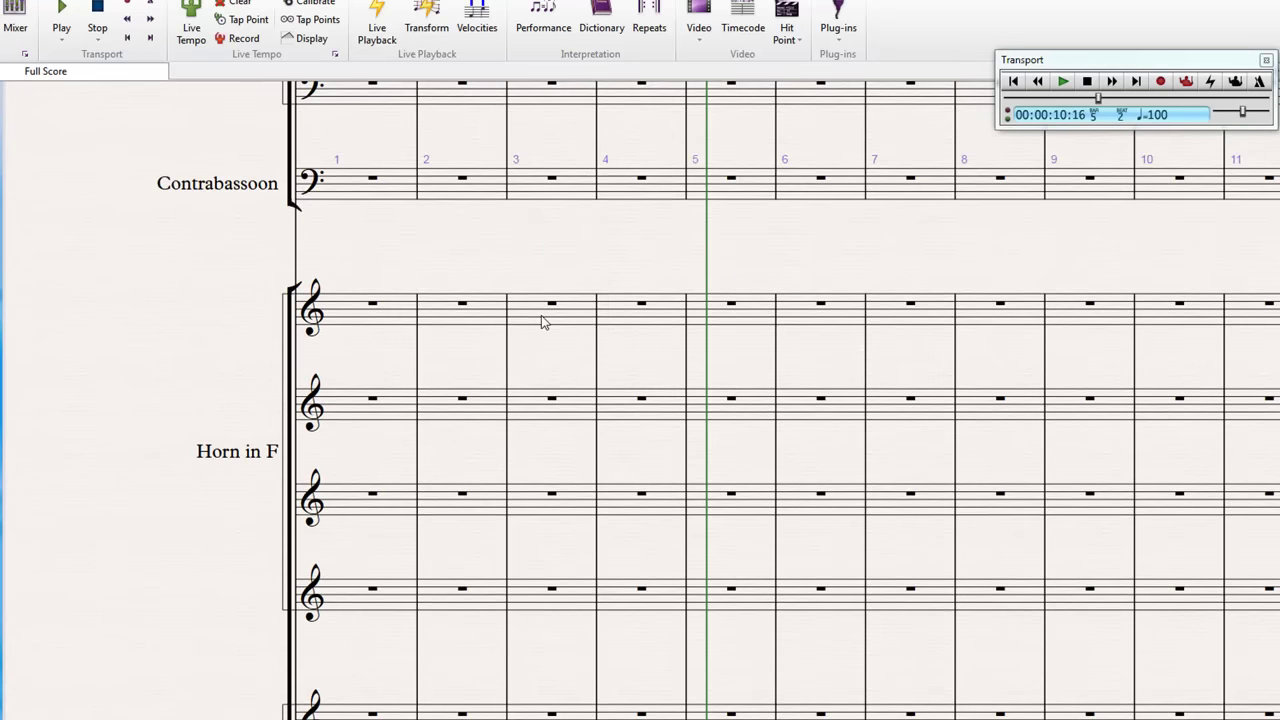
{"action": "left_click", "coordinate": [543, 318]}
{"action": "key", "text": "ctrl+v"}
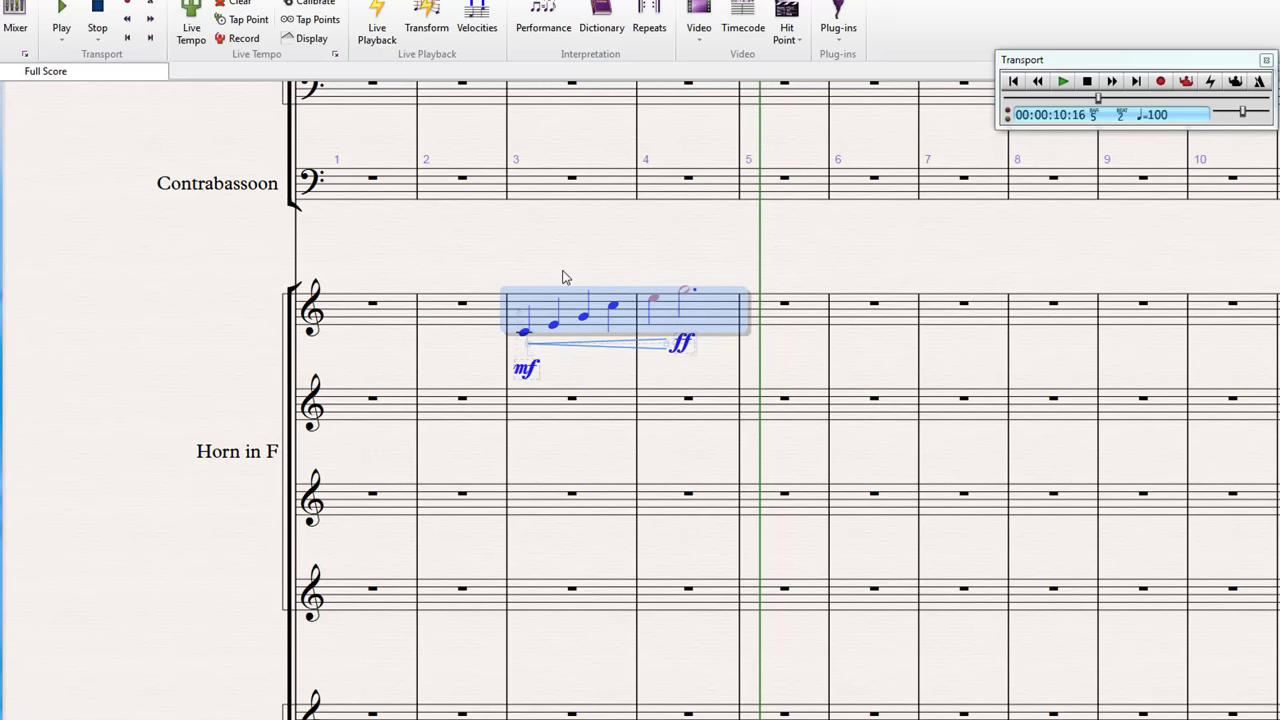
{"action": "key", "text": "Escape"}
{"action": "left_click", "coordinate": [522, 341]}
{"action": "key", "text": "Delete"}
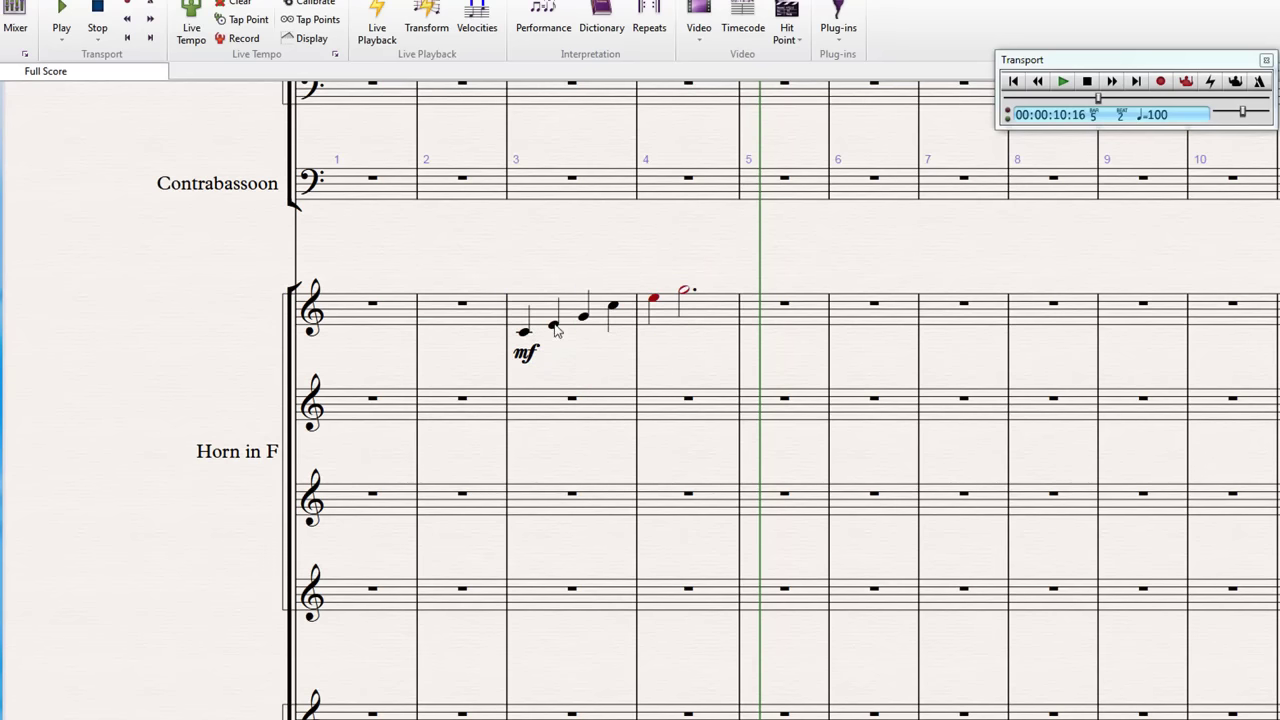
Step: Rework horn bar 3 into beamed eighth notes, filling the eighth rests and raising the fourth eighth
{"action": "left_click", "coordinate": [553, 326]}
{"action": "key", "text": "3"}
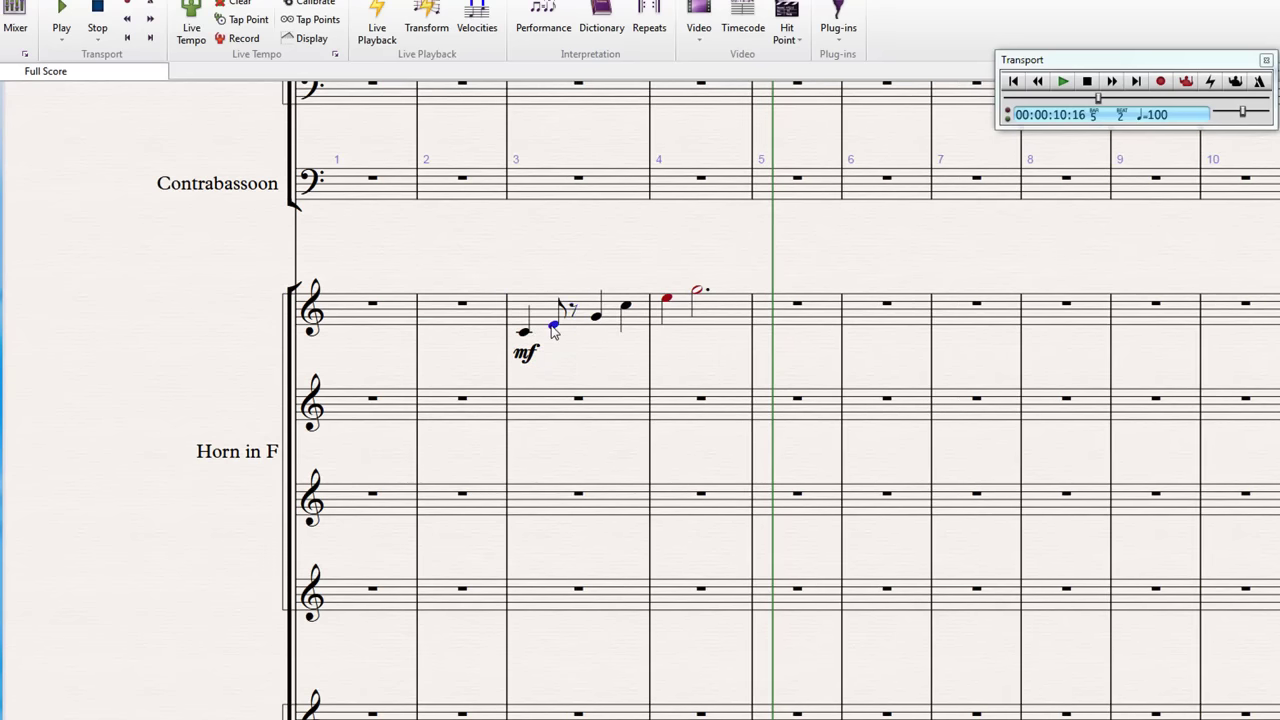
{"action": "key", "text": "Right"}
{"action": "key", "text": "3"}
{"action": "left_click", "coordinate": [574, 316]}
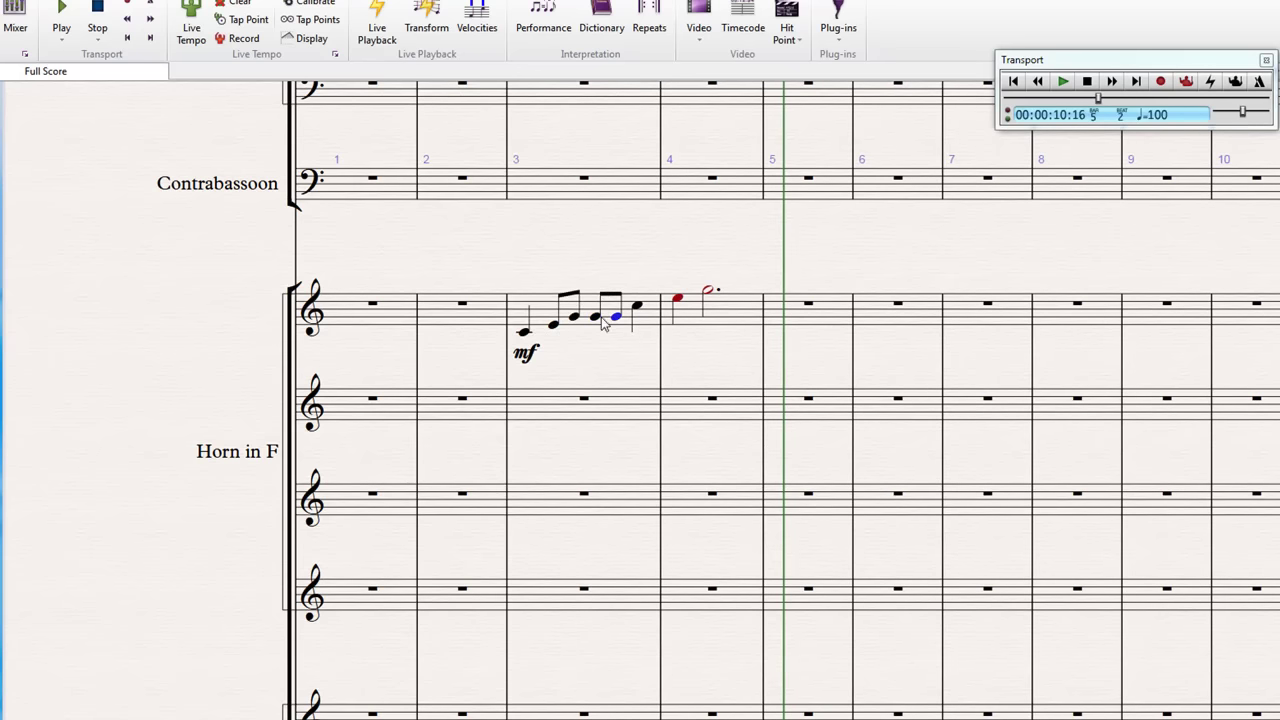
{"action": "left_click", "coordinate": [615, 318]}
{"action": "key", "text": "Up"}
{"action": "key", "text": "Up"}
{"action": "left_click", "coordinate": [541, 322]}
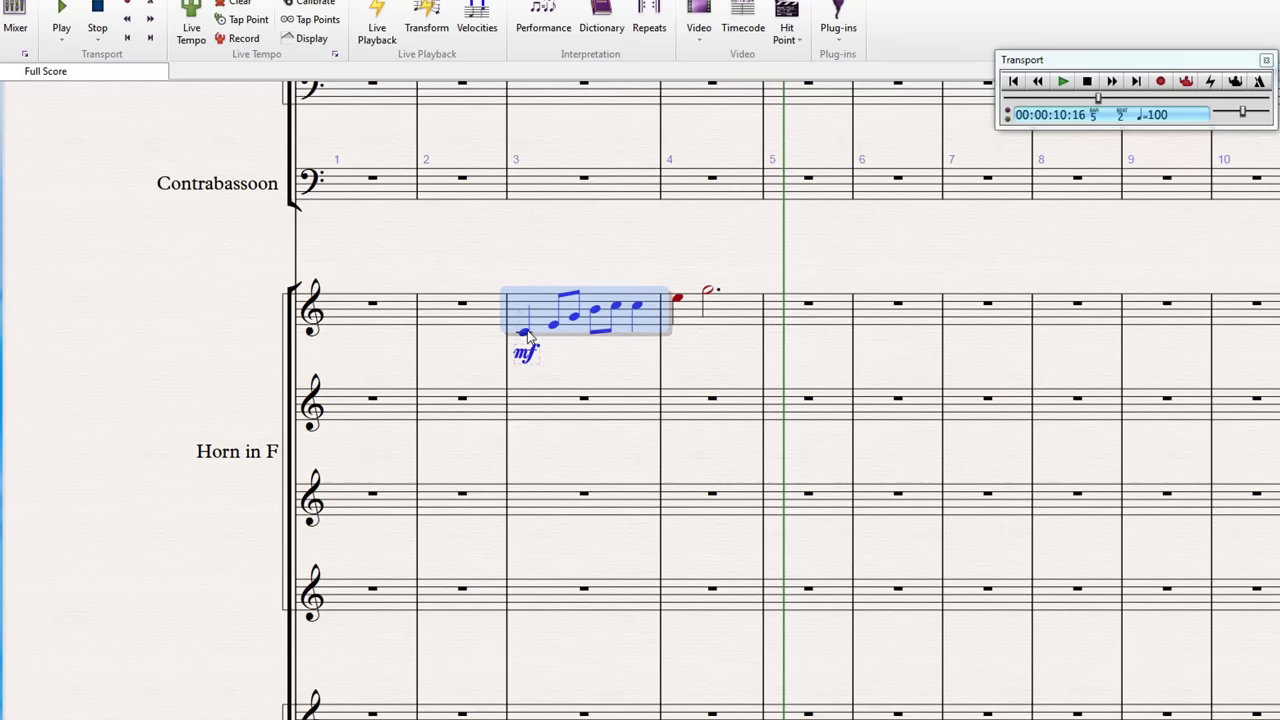
Step: Add 'sus dxf' technique text above horn bar 3 and lower the playback tempo to ♩=68
{"action": "left_click", "coordinate": [525, 332]}
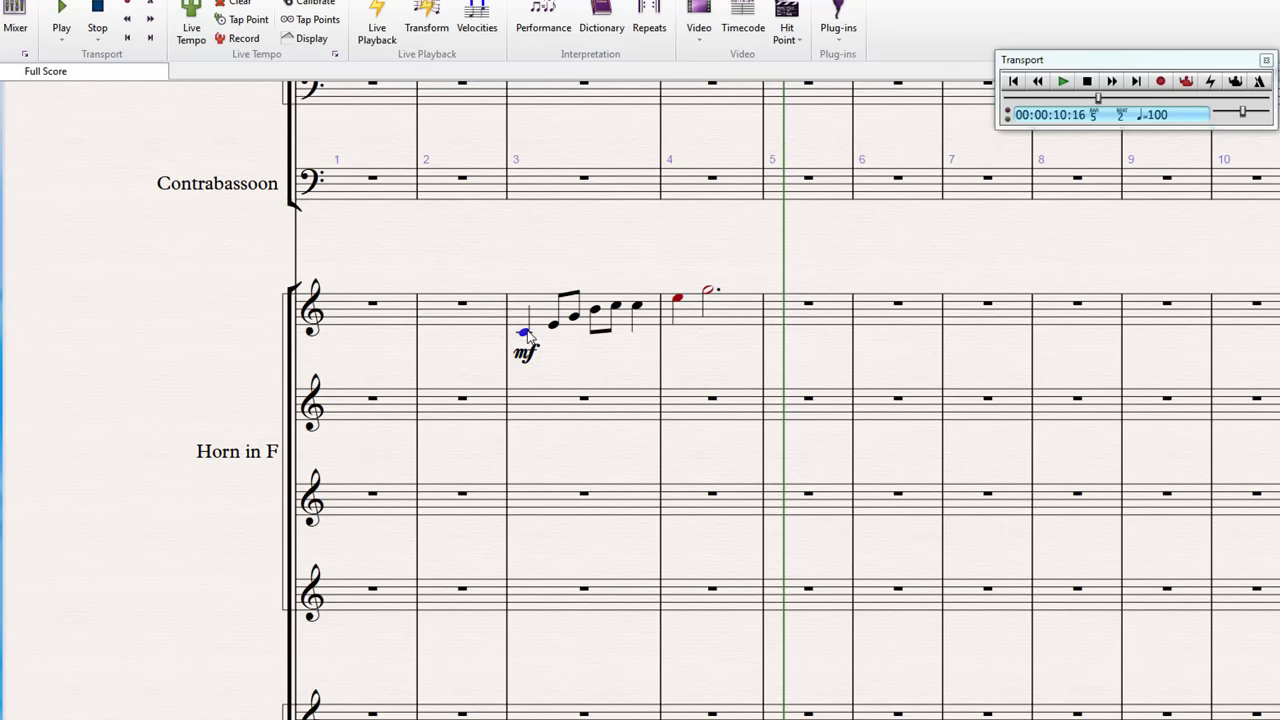
{"action": "key", "text": "Escape"}
{"action": "key", "text": "ctrl+t"}
{"action": "type", "text": "sus dxf"}
{"action": "left_click", "coordinate": [557, 335]}
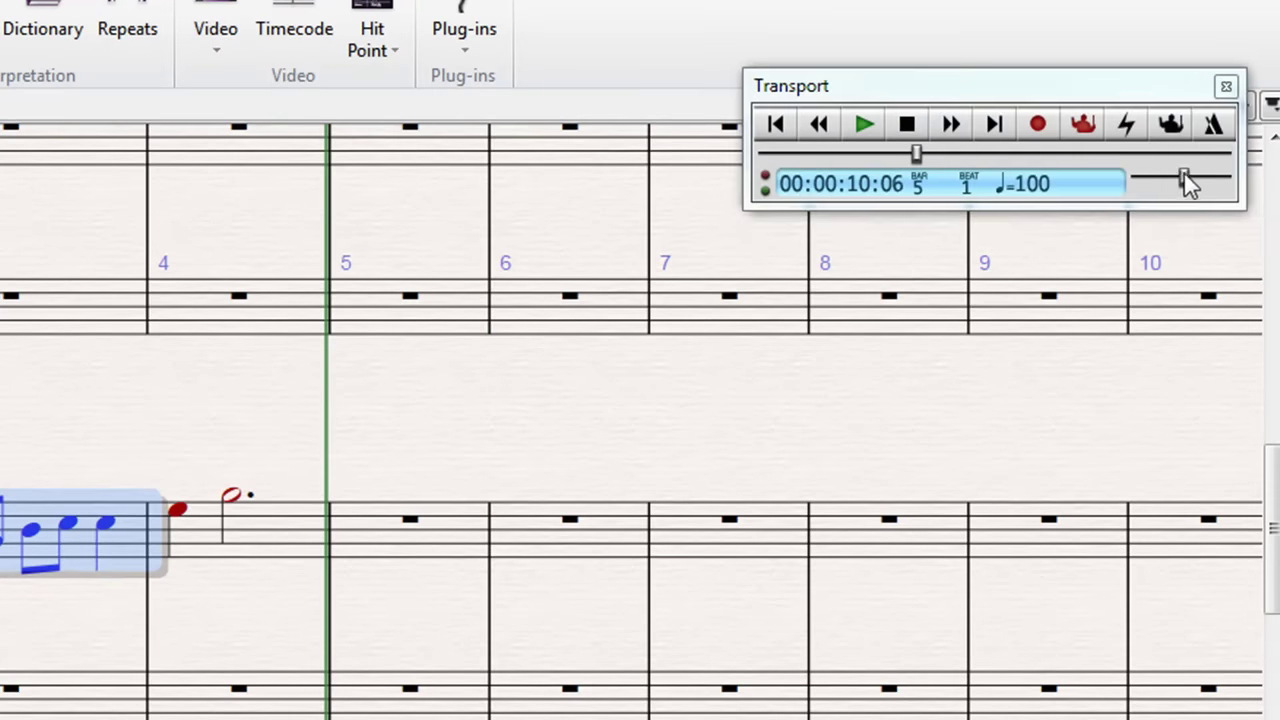
{"action": "left_click_drag", "start_coordinate": [1185, 177], "coordinate": [1169, 177]}
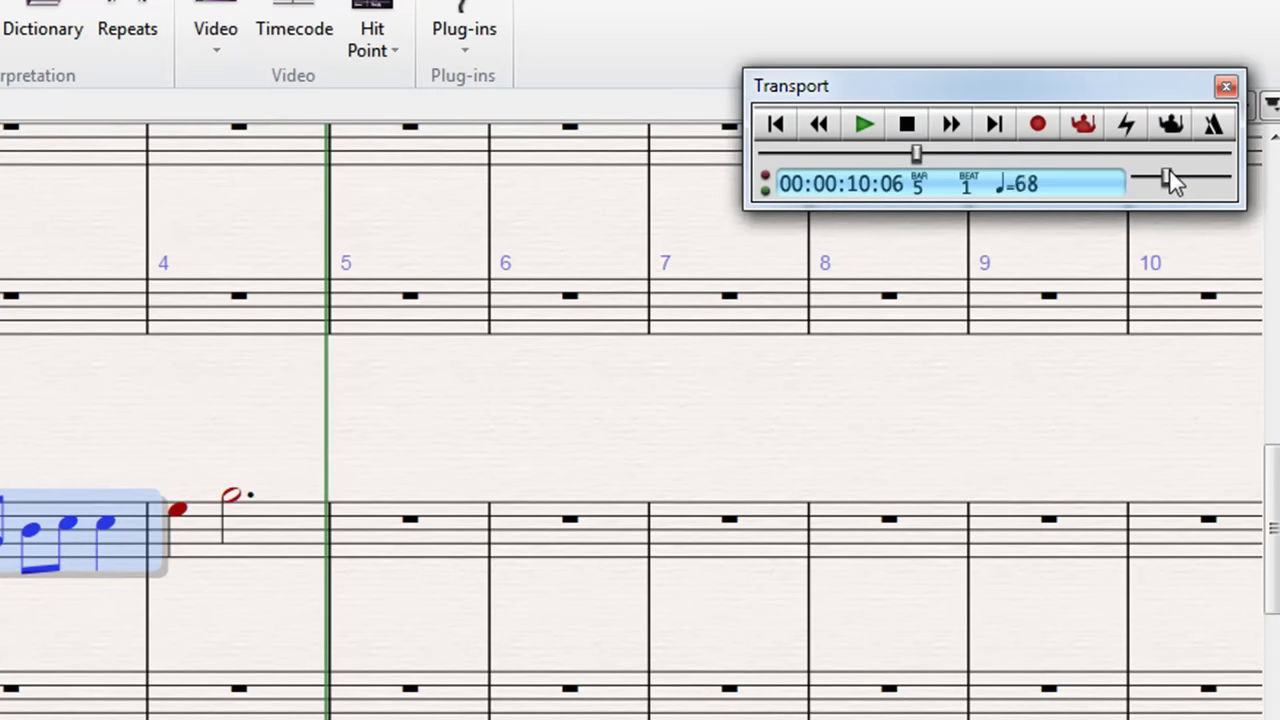
Step: Flexi-time record a live mod-wheel line over horn bars 3–5, then reset the tempo to ♩=100
{"action": "left_click", "coordinate": [1038, 126]}
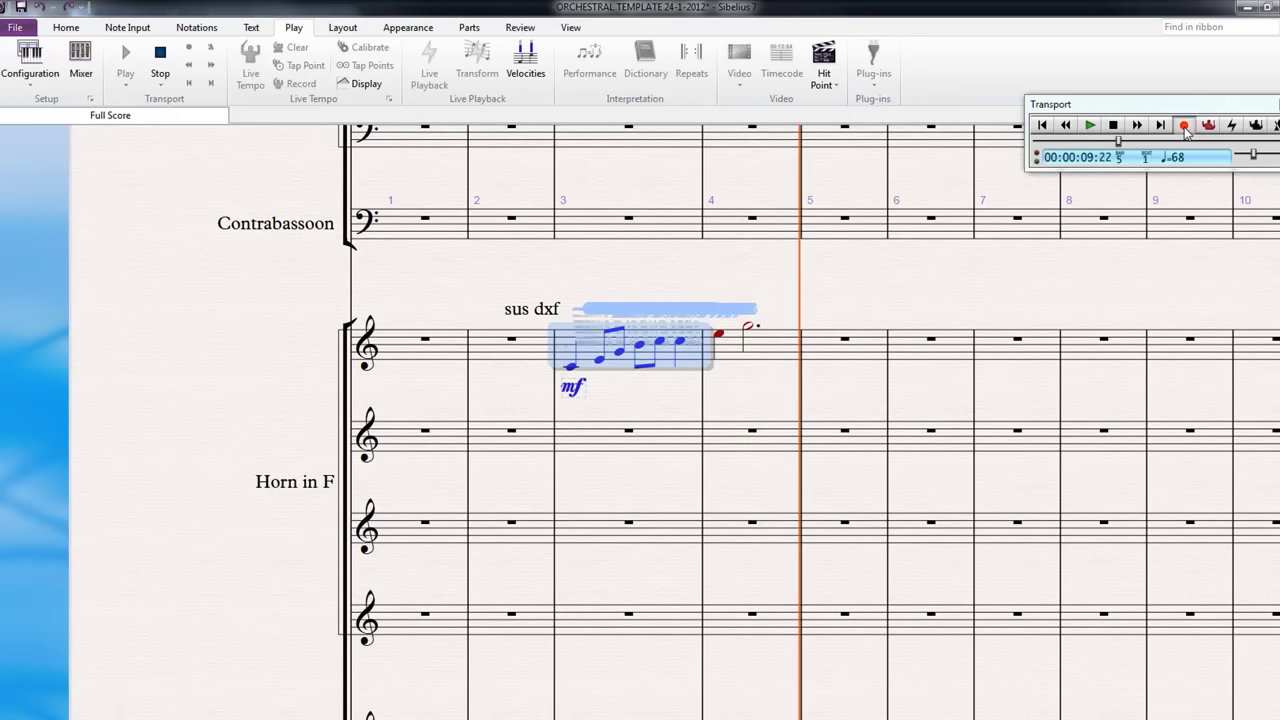
{"action": "left_click", "coordinate": [1115, 127]}
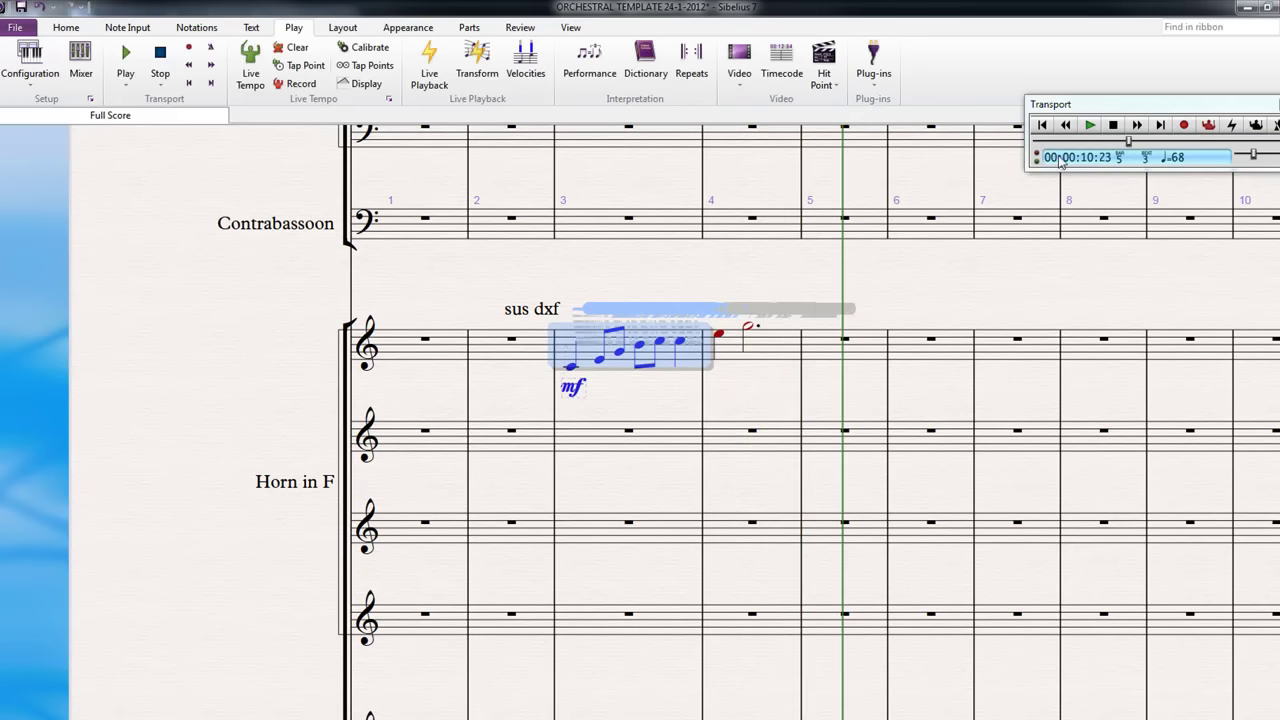
{"action": "left_click_drag", "start_coordinate": [1253, 155], "coordinate": [1265, 163]}
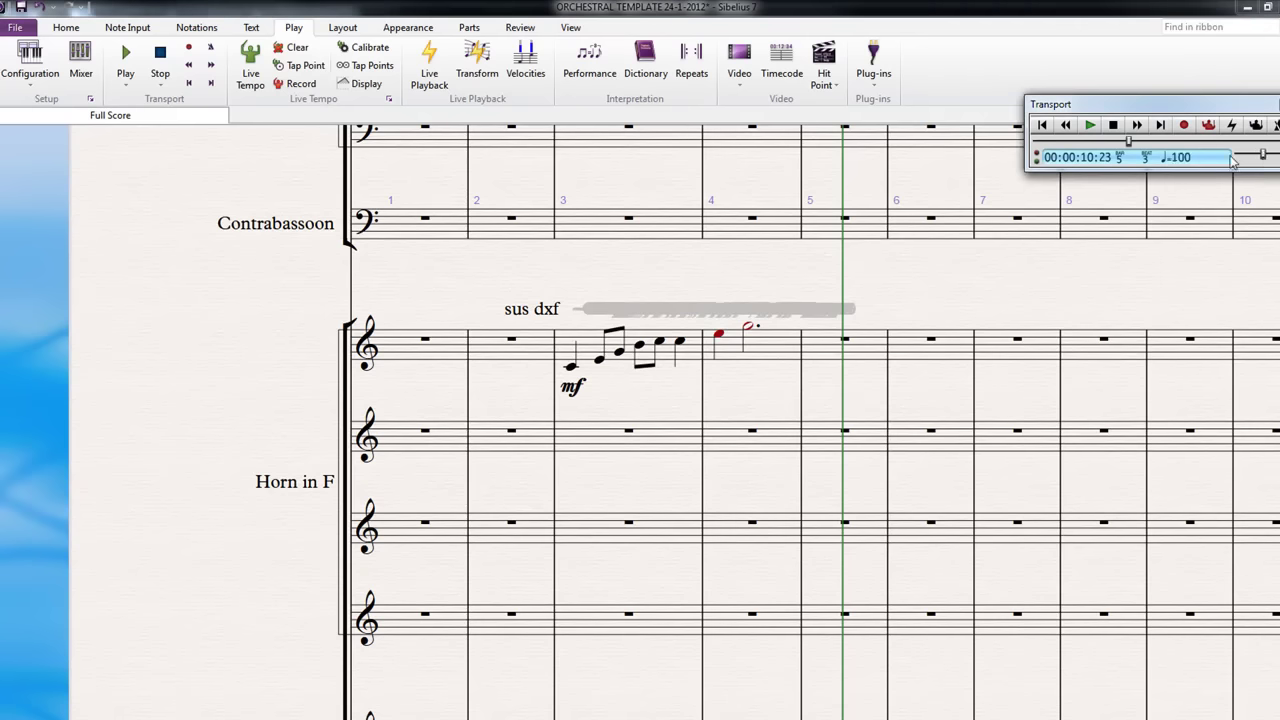
{"action": "scroll", "coordinate": [785, 375], "scroll_direction": "up", "scroll_amount": 2}
{"action": "scroll", "coordinate": [785, 375], "scroll_direction": "up", "scroll_amount": 3}
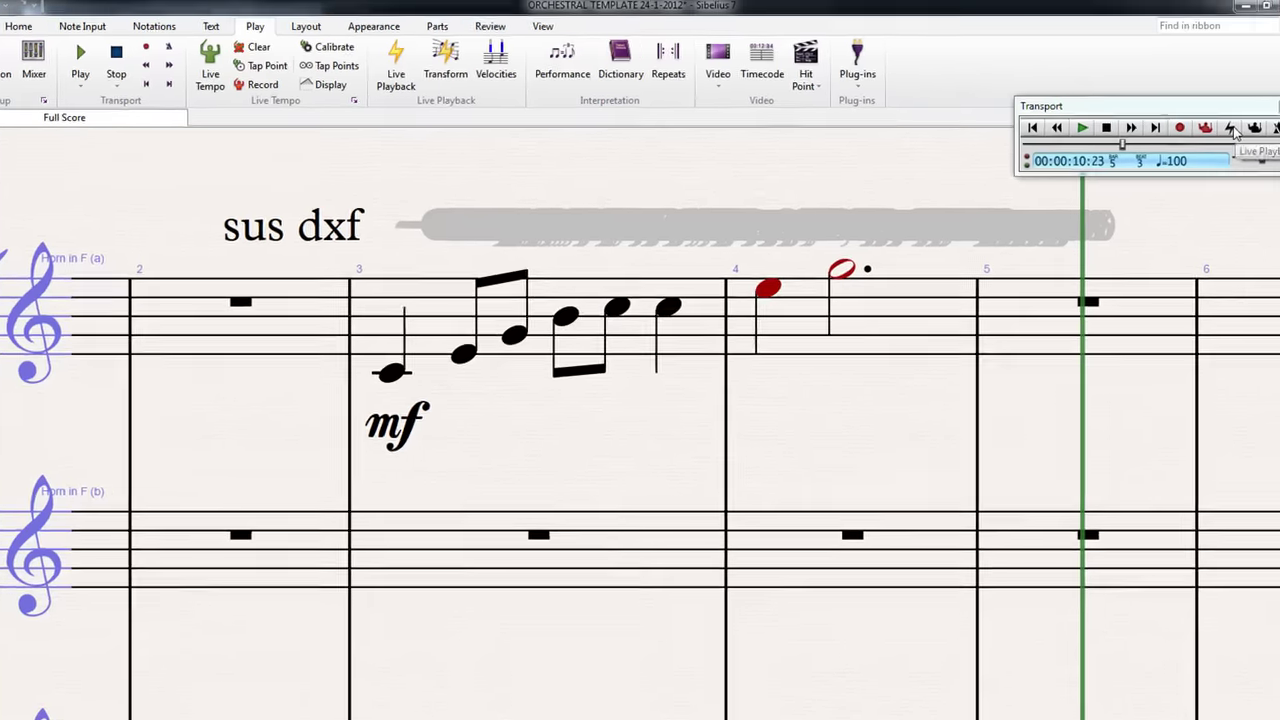
Step: Turn Live Playback on, select the two accented notes in bar 3, and show their live velocities
{"action": "left_click", "coordinate": [1231, 129]}
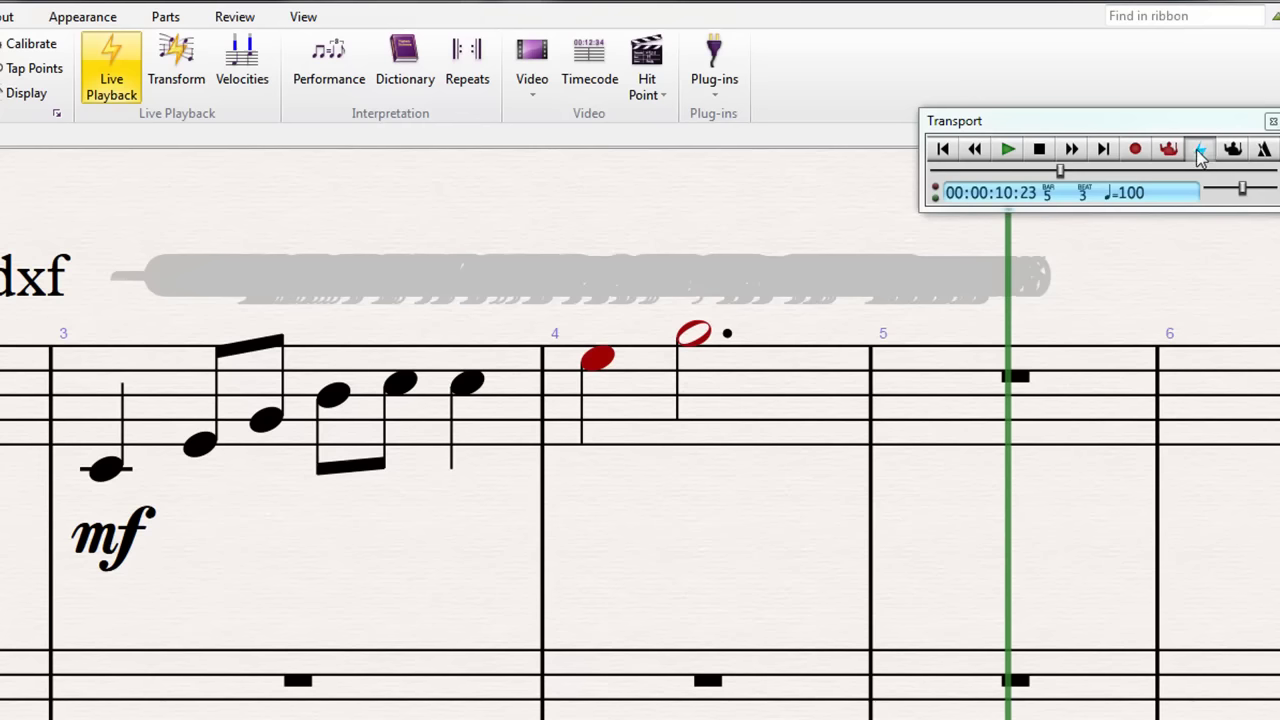
{"action": "left_click", "coordinate": [1200, 150]}
{"action": "left_click", "coordinate": [1200, 150]}
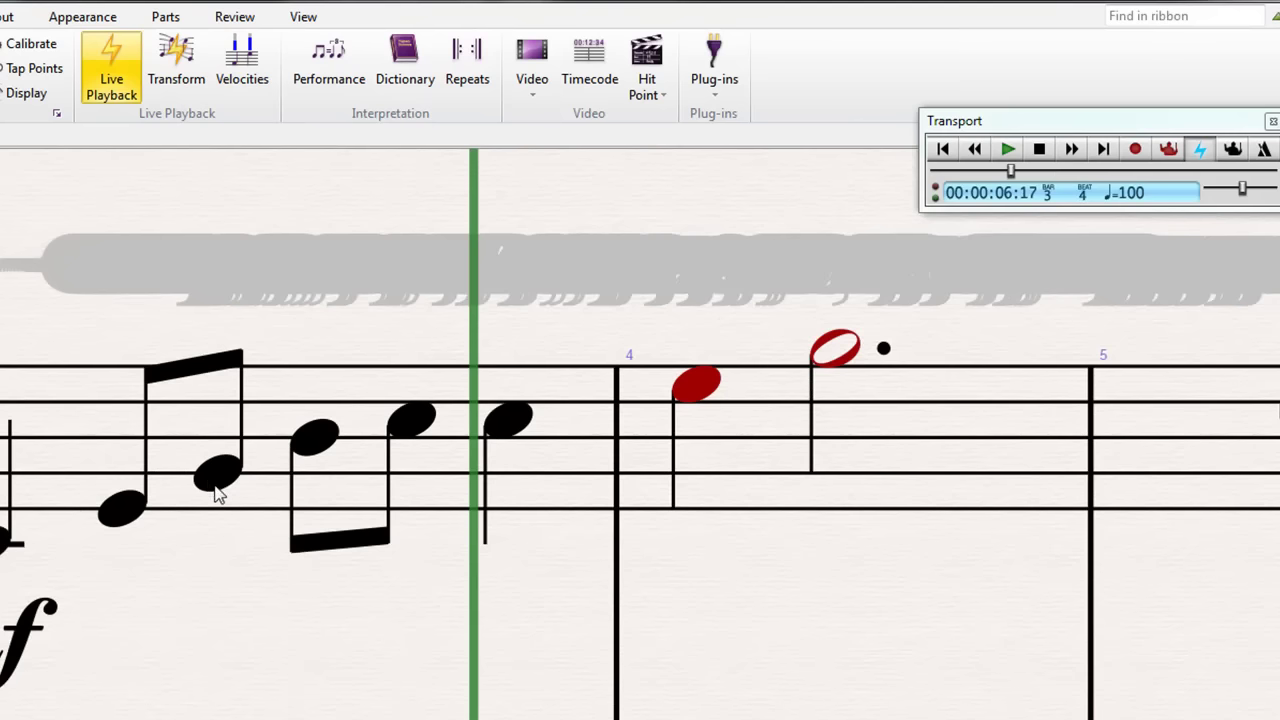
{"action": "left_click", "coordinate": [216, 484]}
{"action": "left_click", "coordinate": [415, 425], "text": "ctrl"}
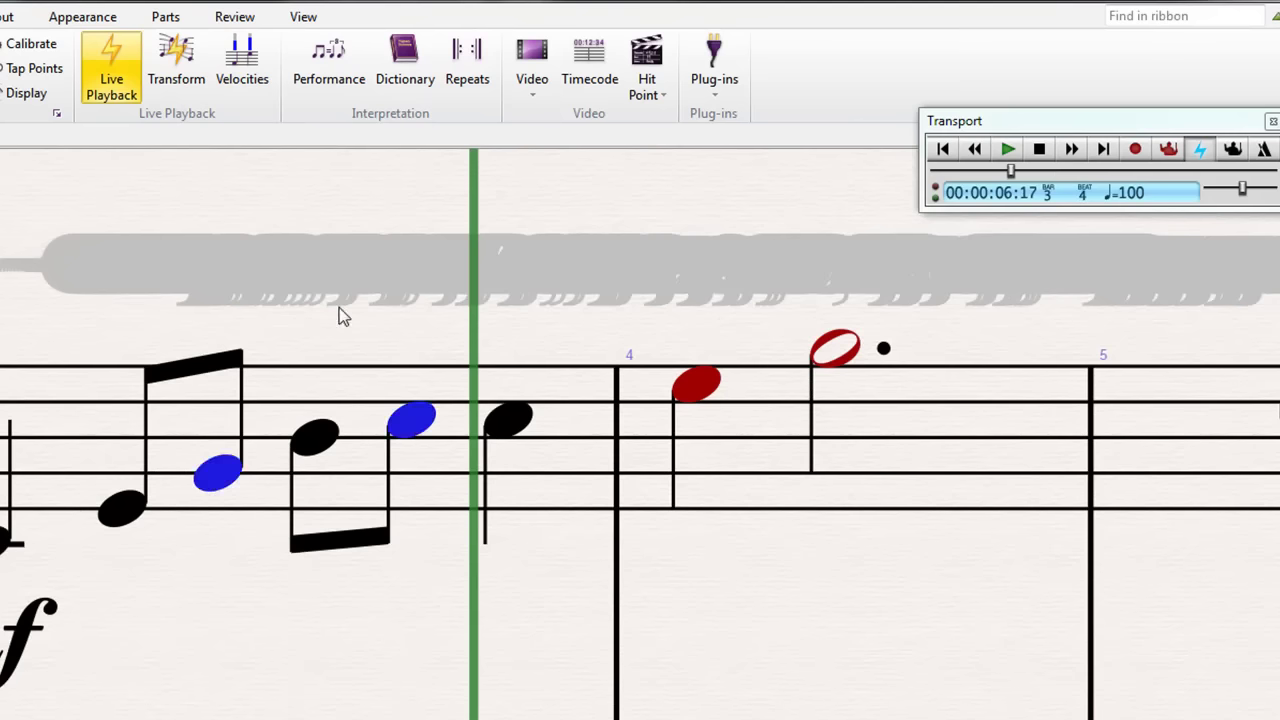
{"action": "left_click", "coordinate": [223, 79]}
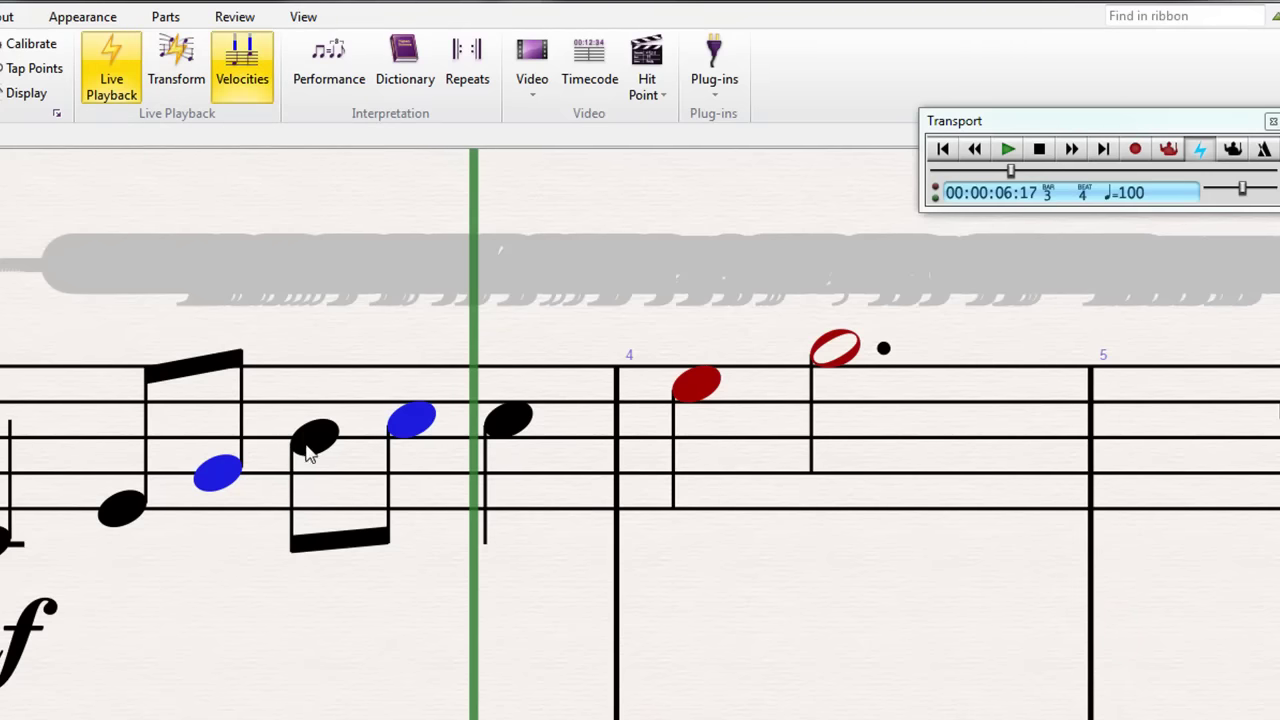
Step: Give the two accented bar-3 notes a constant live velocity of 63
{"action": "left_click", "coordinate": [178, 90]}
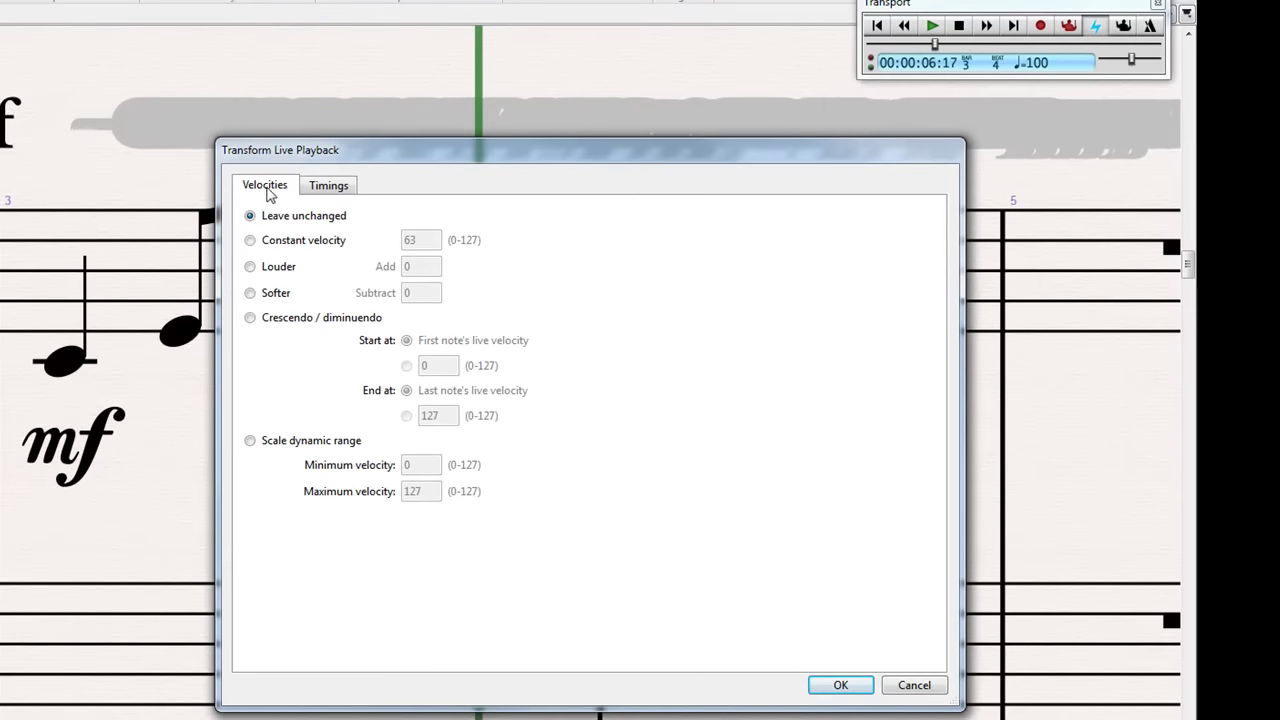
{"action": "left_click", "coordinate": [280, 245]}
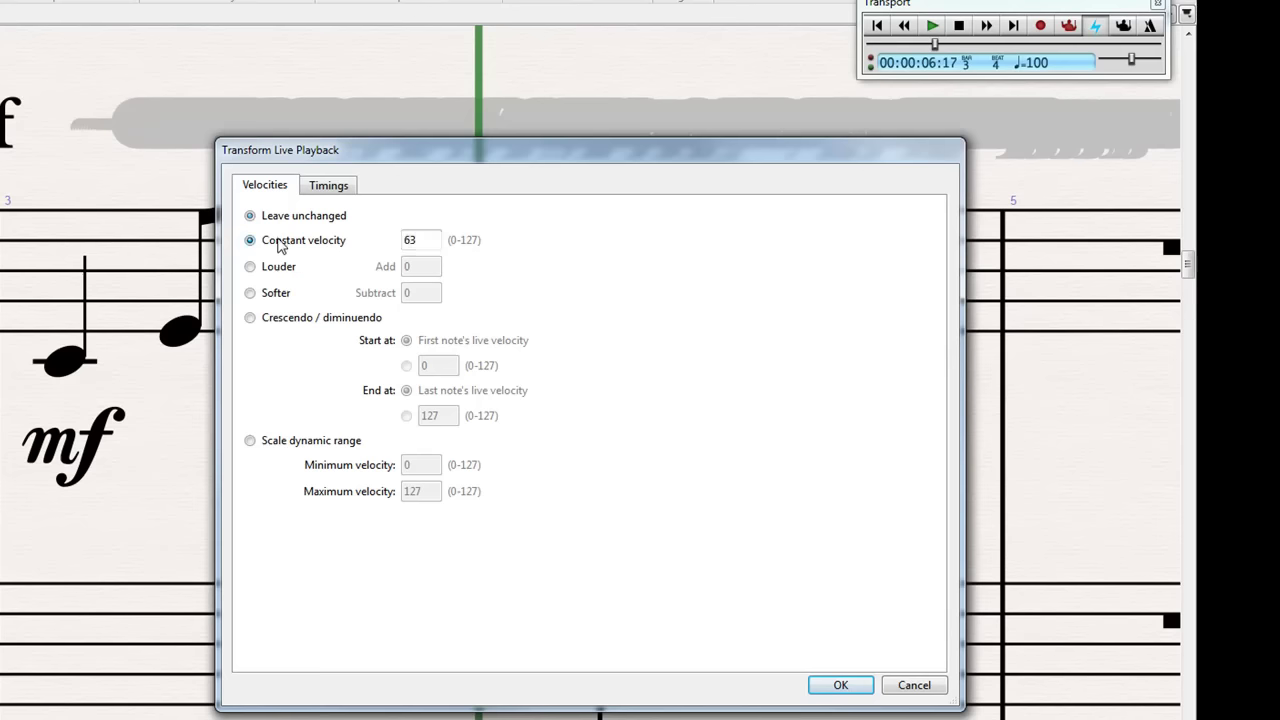
{"action": "left_click", "coordinate": [858, 687]}
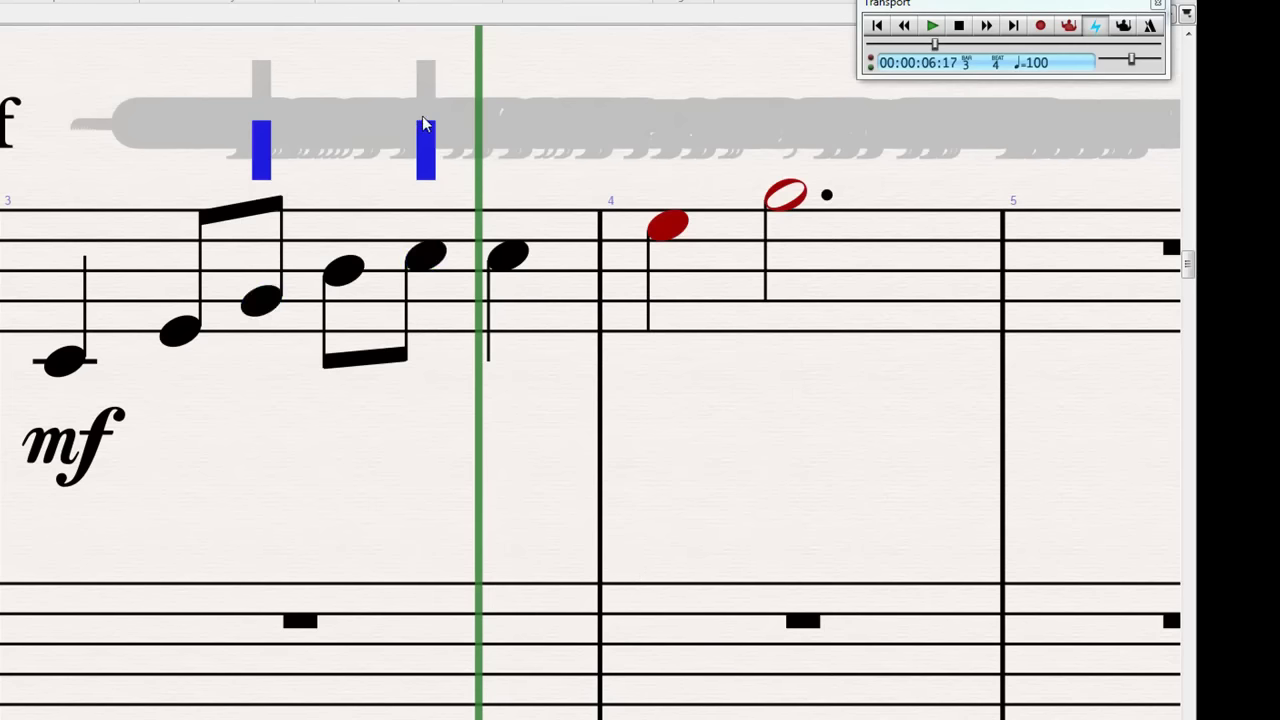
Step: Drag both accent velocity bars up near maximum and play bar 3 to check
{"action": "left_click_drag", "start_coordinate": [425, 127], "coordinate": [423, 92]}
{"action": "left_click_drag", "start_coordinate": [252, 121], "coordinate": [255, 100]}
{"action": "left_click", "coordinate": [380, 248]}
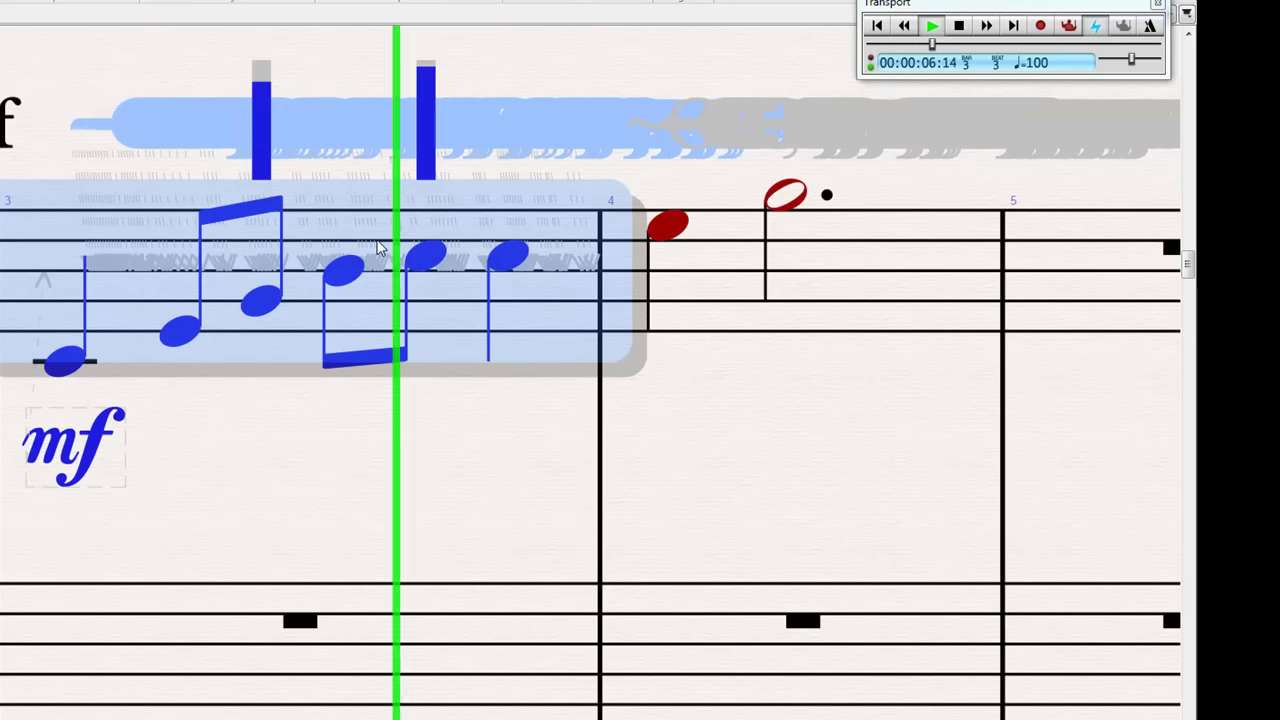
{"action": "key", "text": "Escape"}
{"action": "left_click", "coordinate": [494, 457]}
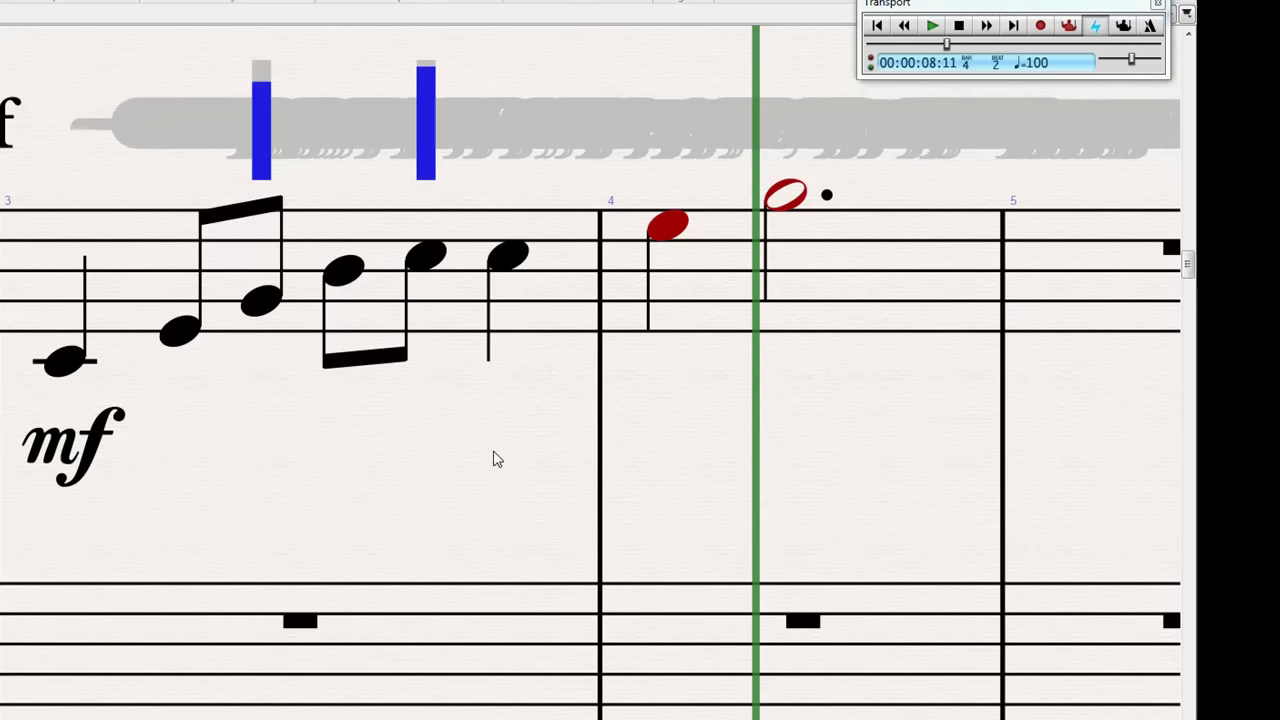
Step: Set the bar-4 dotted half note to a constant live velocity of 80
{"action": "left_click", "coordinate": [785, 196]}
{"action": "key", "text": "ctrl+shift+alt+l"}
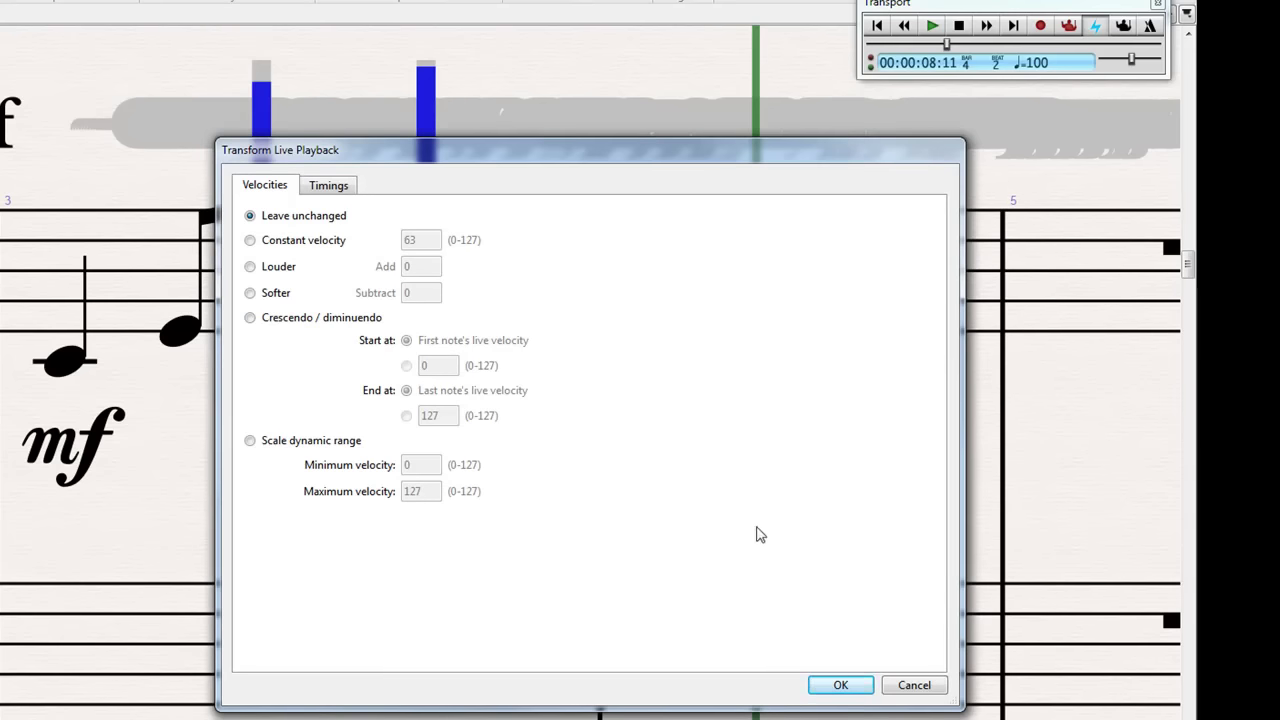
{"action": "left_click", "coordinate": [290, 241]}
{"action": "double_click", "coordinate": [415, 240]}
{"action": "type", "text": "80"}
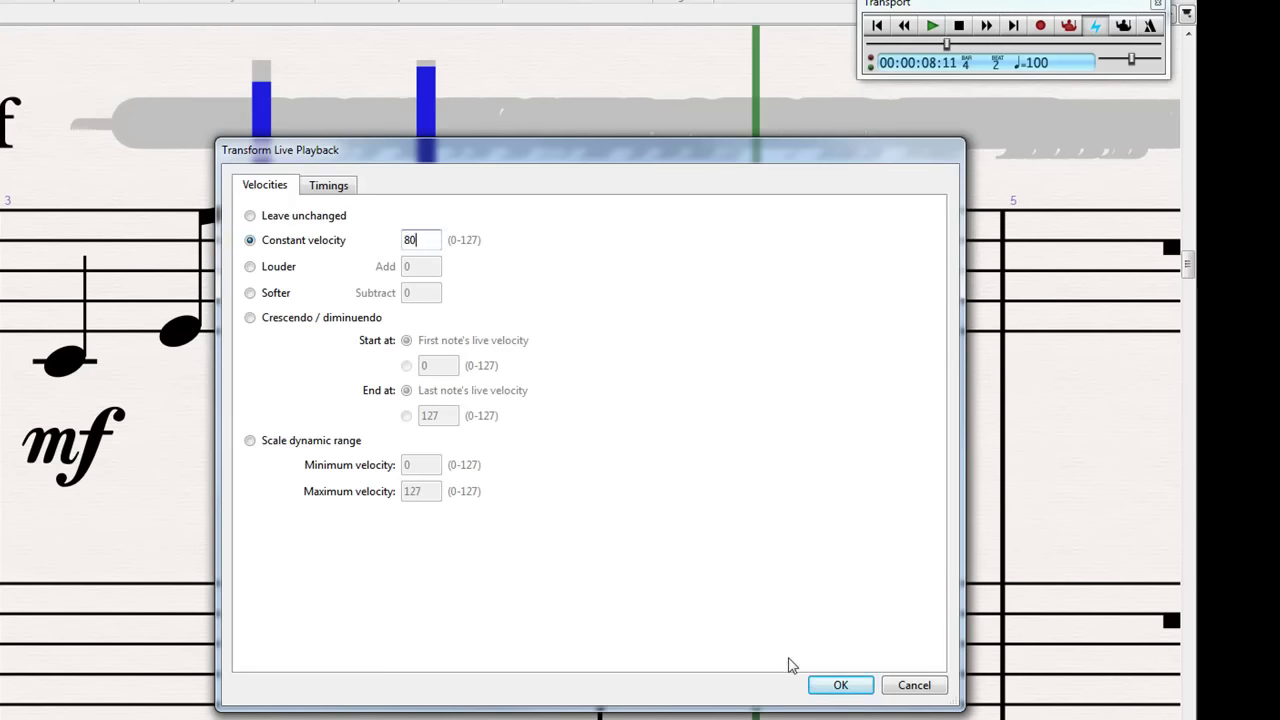
{"action": "left_click", "coordinate": [820, 689]}
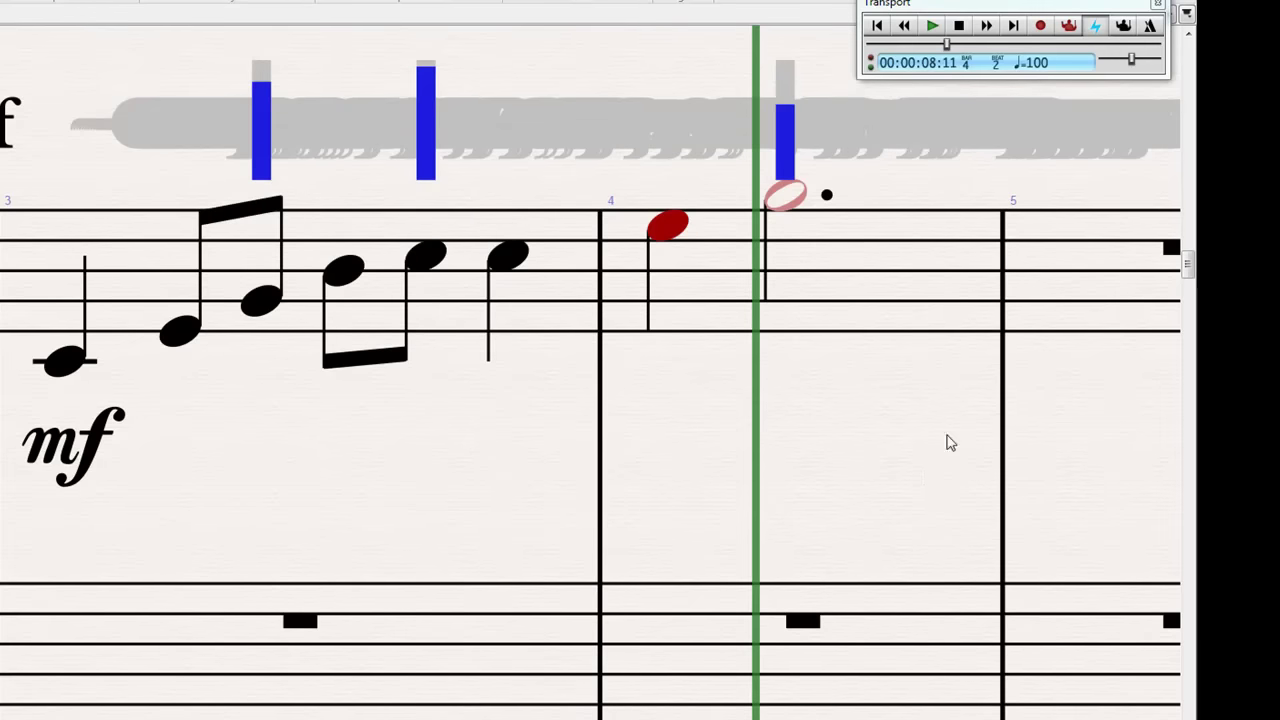
Step: Raise the half note's velocity bar further and play back from bar 4
{"action": "left_click_drag", "start_coordinate": [787, 110], "coordinate": [787, 73]}
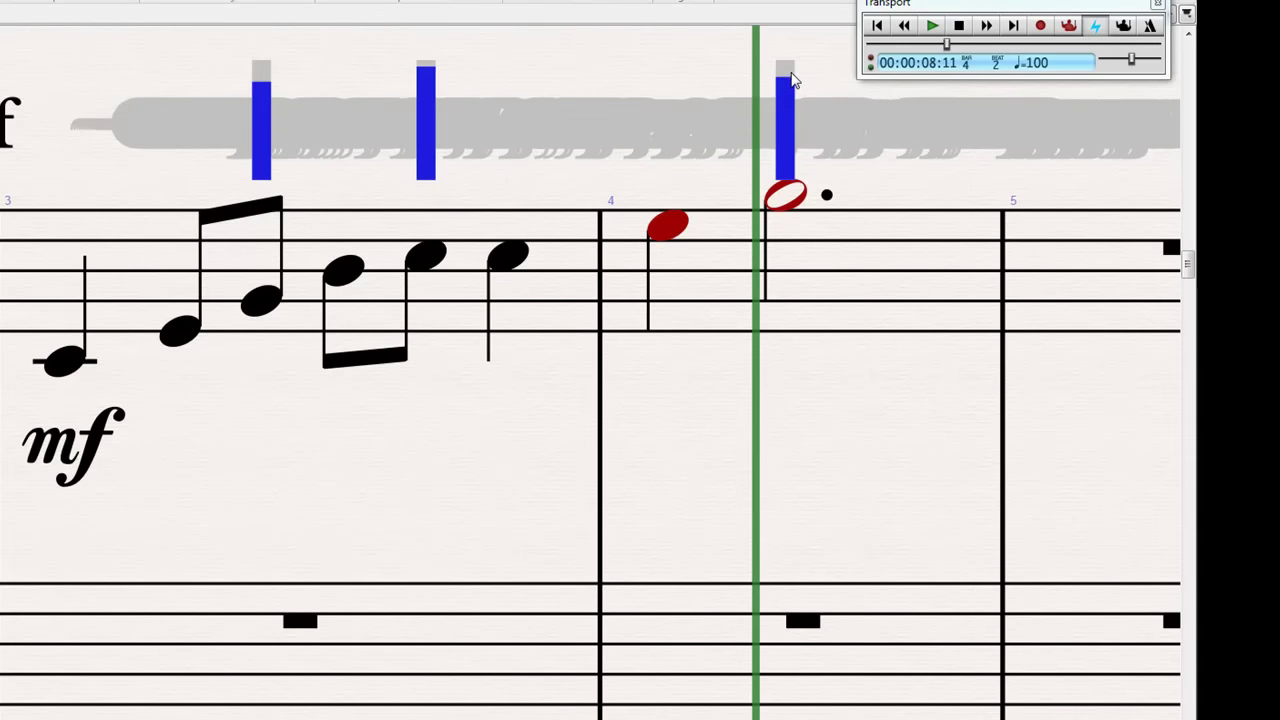
{"action": "left_click", "coordinate": [858, 288]}
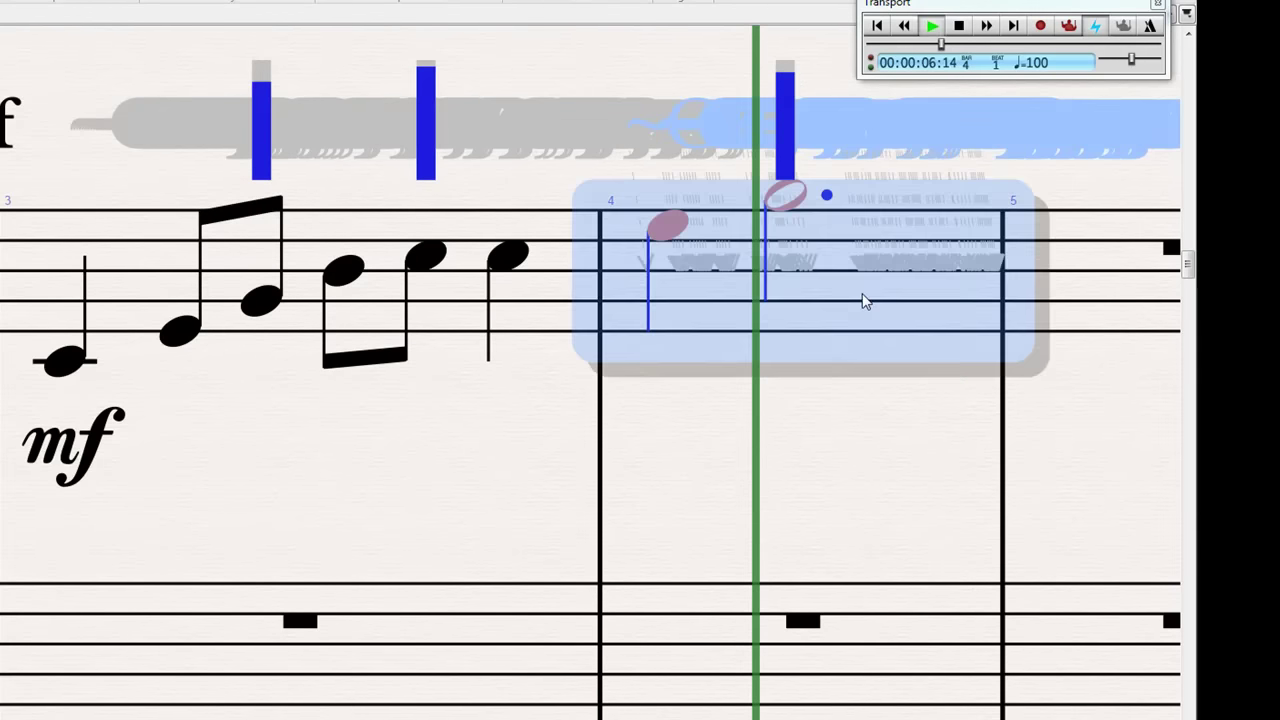
{"action": "key", "text": "p"}
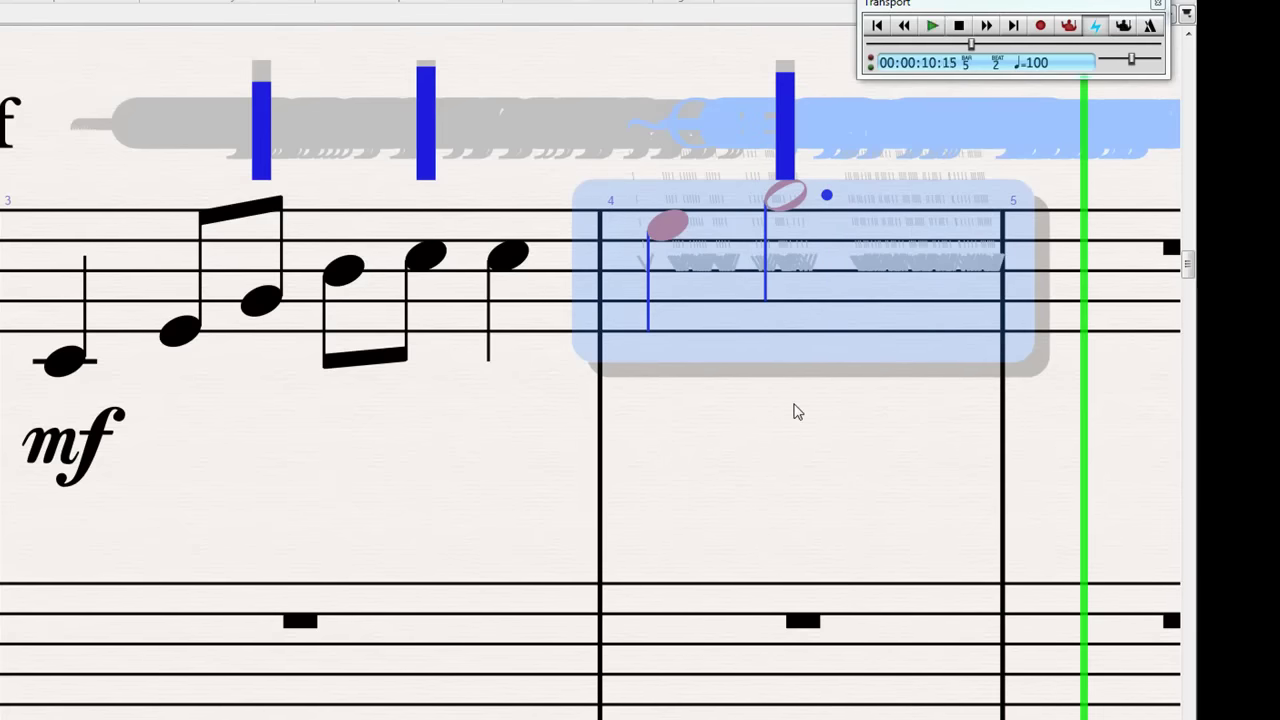
{"action": "key", "text": "Escape"}
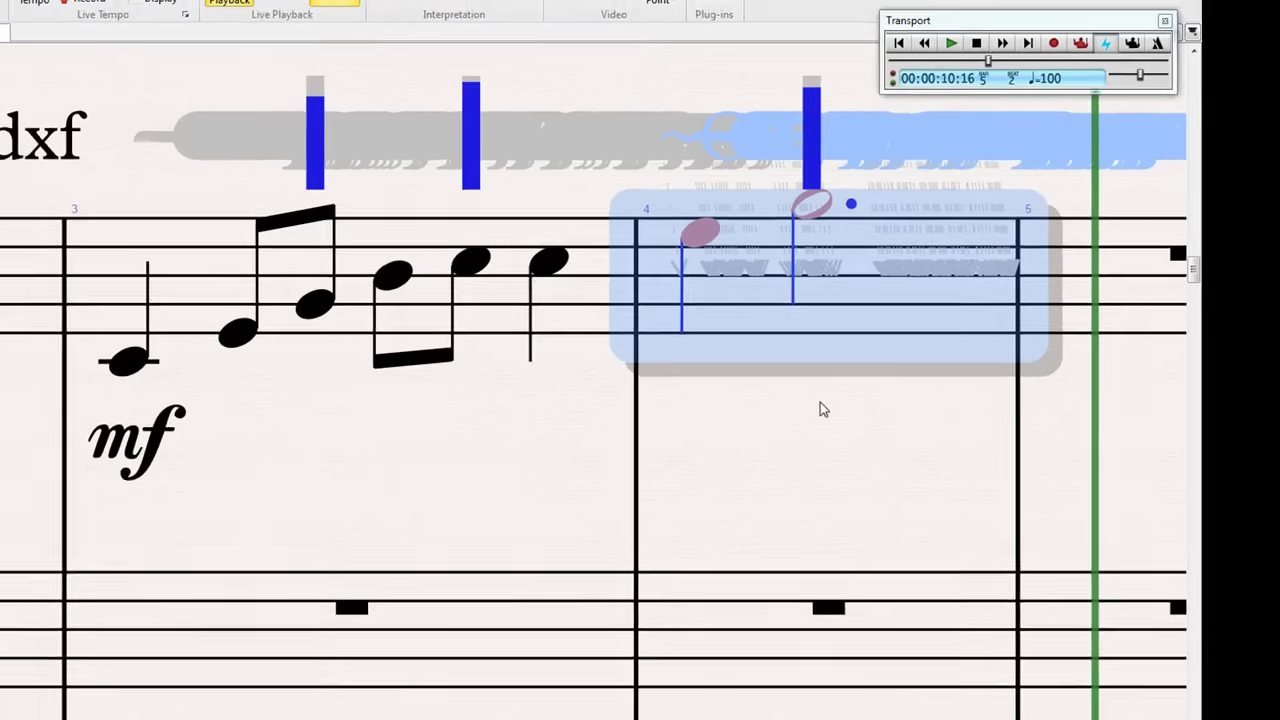